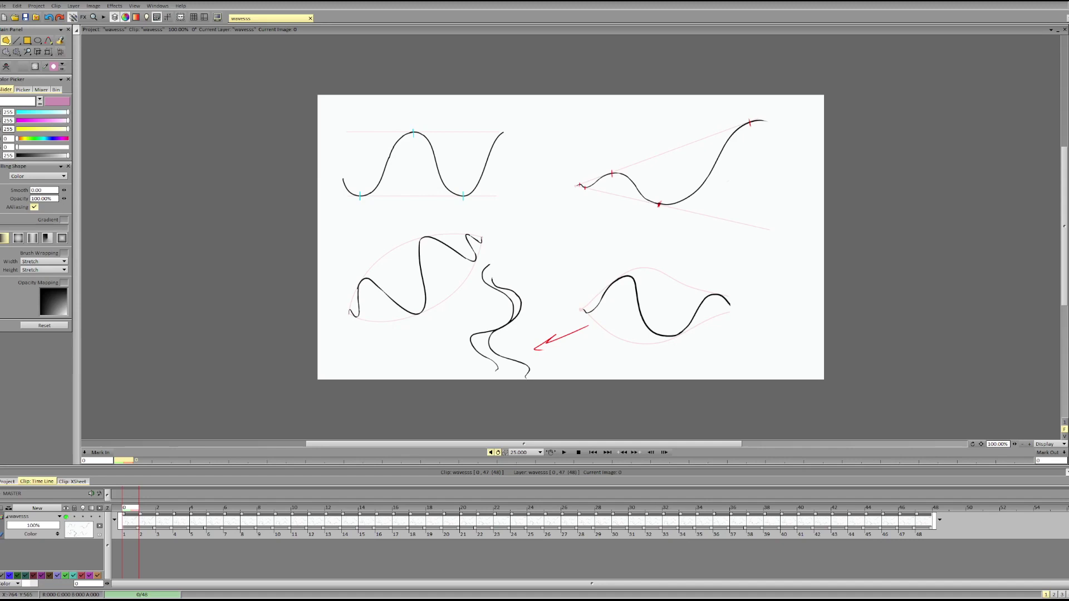
Preview the wave animation's playback, stop it, and zoom in on the sine wave at the canvas's upper left
{"action": "left_click", "coordinate": [562, 452]}
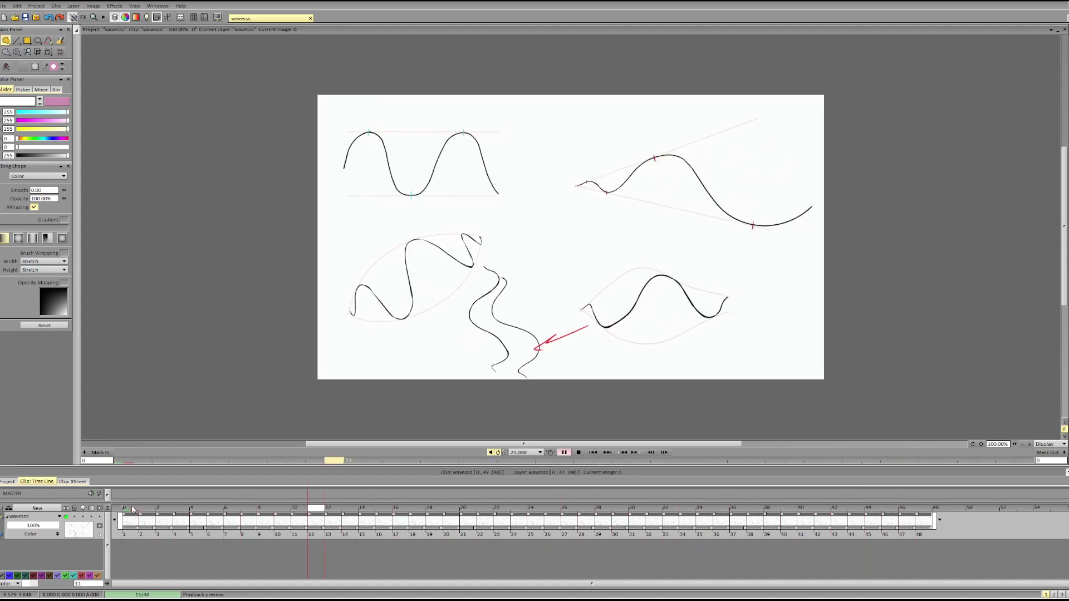
{"action": "left_click", "coordinate": [564, 452]}
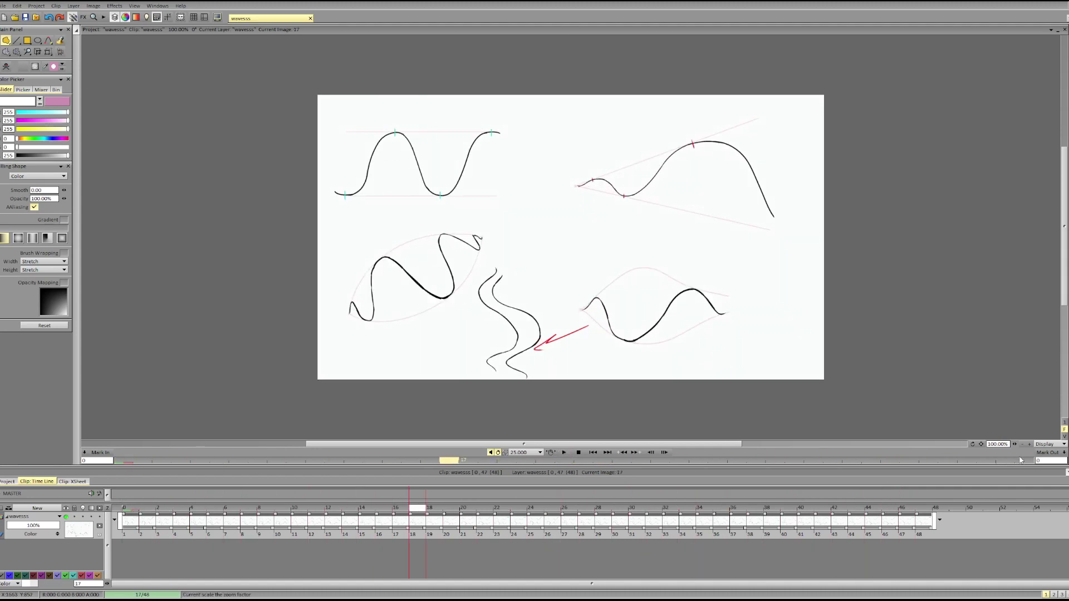
{"action": "scroll", "coordinate": [558, 422], "scroll_direction": "up", "scroll_amount": 3}
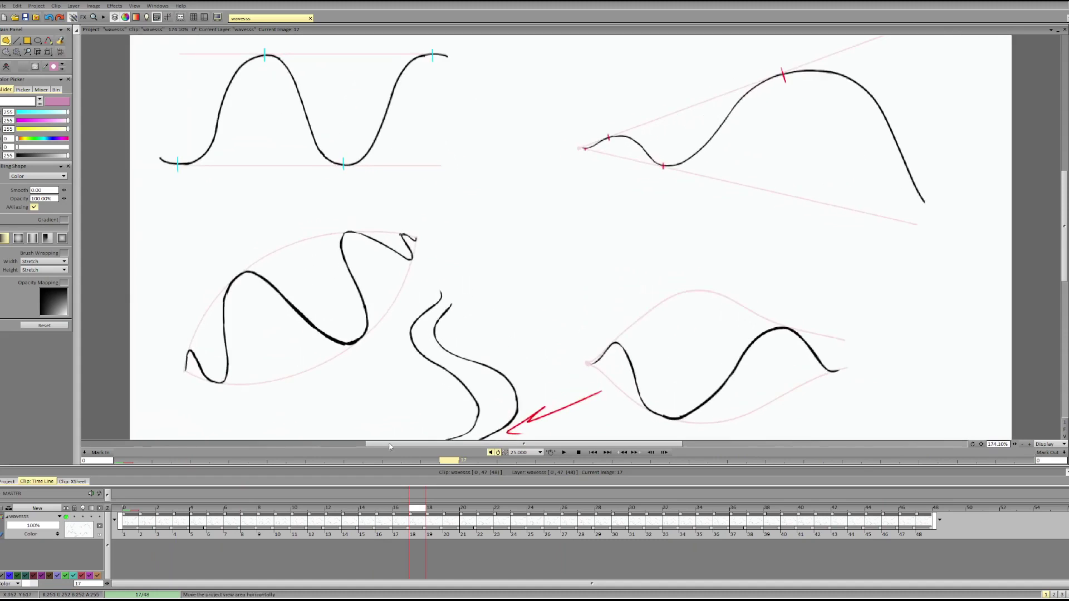
{"action": "left_click_drag", "start_coordinate": [389, 444], "coordinate": [374, 443]}
{"action": "left_click_drag", "start_coordinate": [1066, 227], "coordinate": [1066, 188]}
{"action": "left_click_drag", "start_coordinate": [477, 445], "coordinate": [450, 445]}
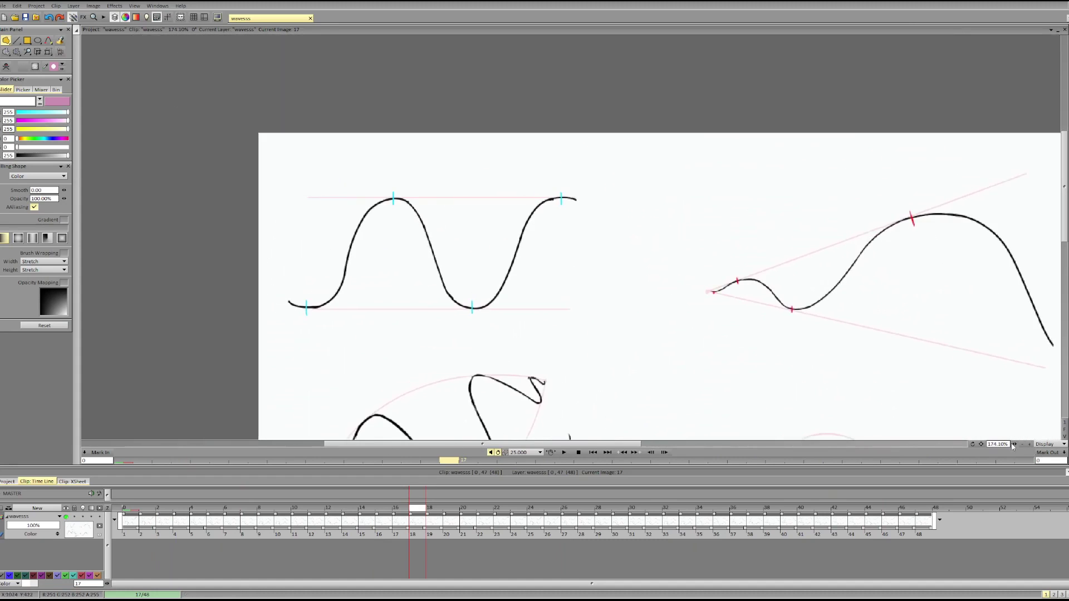
{"action": "left_click_drag", "start_coordinate": [1014, 445], "coordinate": [1035, 446]}
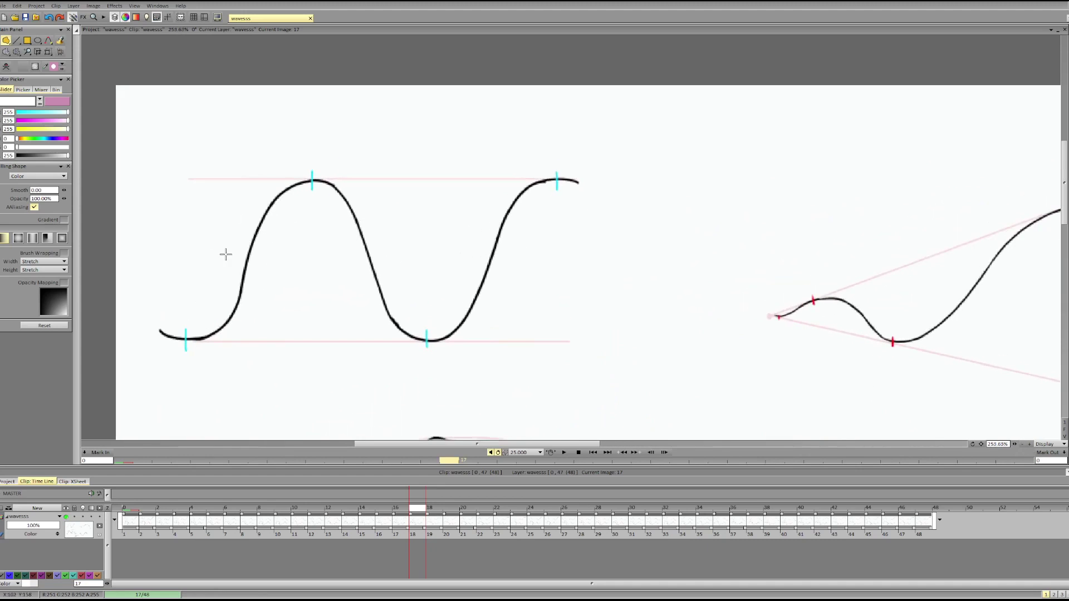
Add a new animation layer above the wave layer at frame 0 and choose a red pen brush
{"action": "left_click", "coordinate": [133, 510]}
{"action": "key", "text": "ctrl+shift+n"}
{"action": "left_click", "coordinate": [133, 520]}
{"action": "left_click", "coordinate": [146, 520]}
{"action": "left_click", "coordinate": [157, 531]}
{"action": "mouse_move", "coordinate": [34, 147]}
{"action": "left_mouse_down"}
{"action": "mouse_move", "coordinate": [64, 147]}
{"action": "mouse_move", "coordinate": [38, 155]}
{"action": "left_mouse_up"}
{"action": "key", "text": "b"}
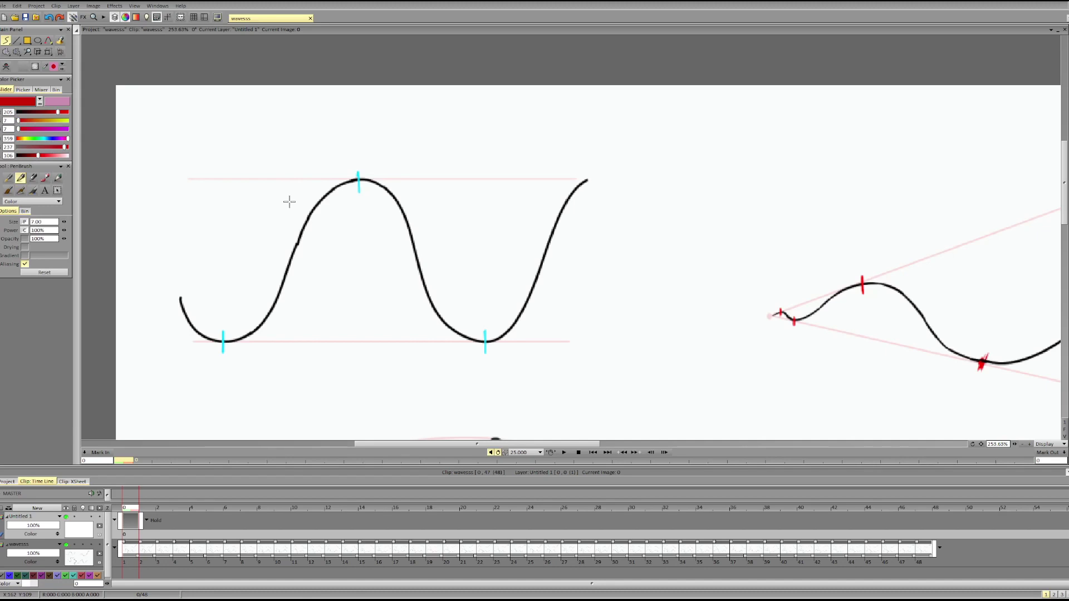
Mark the sine wave's crest and two troughs on frame 0 with red dots
{"action": "left_click_drag", "start_coordinate": [222, 341], "coordinate": [225, 343]}
{"action": "key", "text": "ctrl+z"}
{"action": "left_click", "coordinate": [221, 342]}
{"action": "left_click", "coordinate": [359, 178]}
{"action": "left_click", "coordinate": [484, 341]}
Mark the shifted crest and both troughs on frame 2 with red dots
{"action": "key", "text": "Right"}
{"action": "key", "text": "Right"}
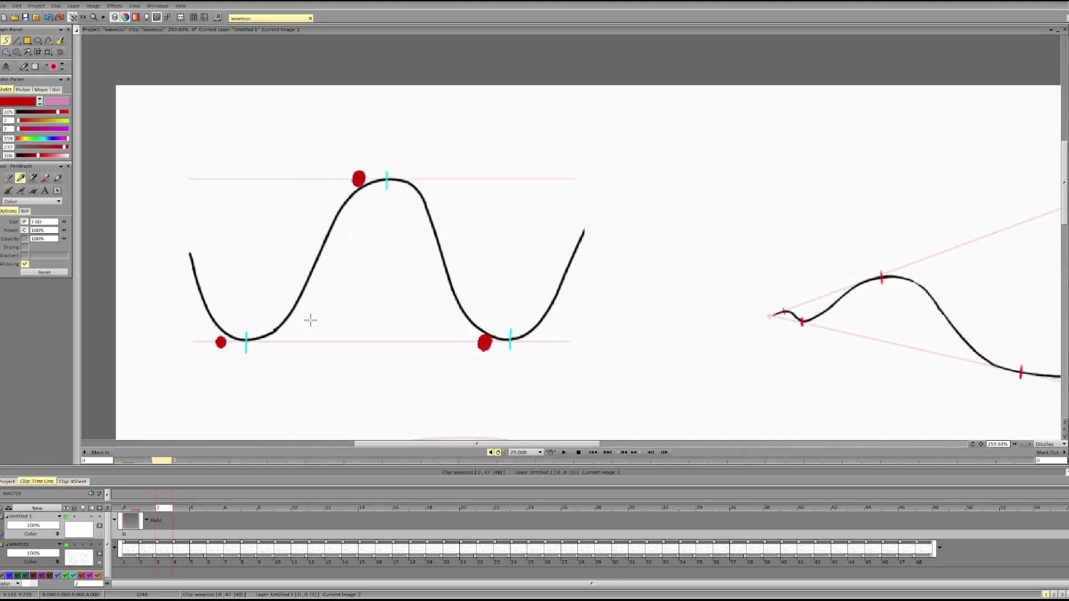
{"action": "left_click", "coordinate": [245, 339]}
{"action": "left_click", "coordinate": [386, 178]}
{"action": "left_click", "coordinate": [511, 342]}
Mark the wave's main crest and first trough on frame 4 with red dots
{"action": "key", "text": "Right"}
{"action": "key", "text": "Right"}
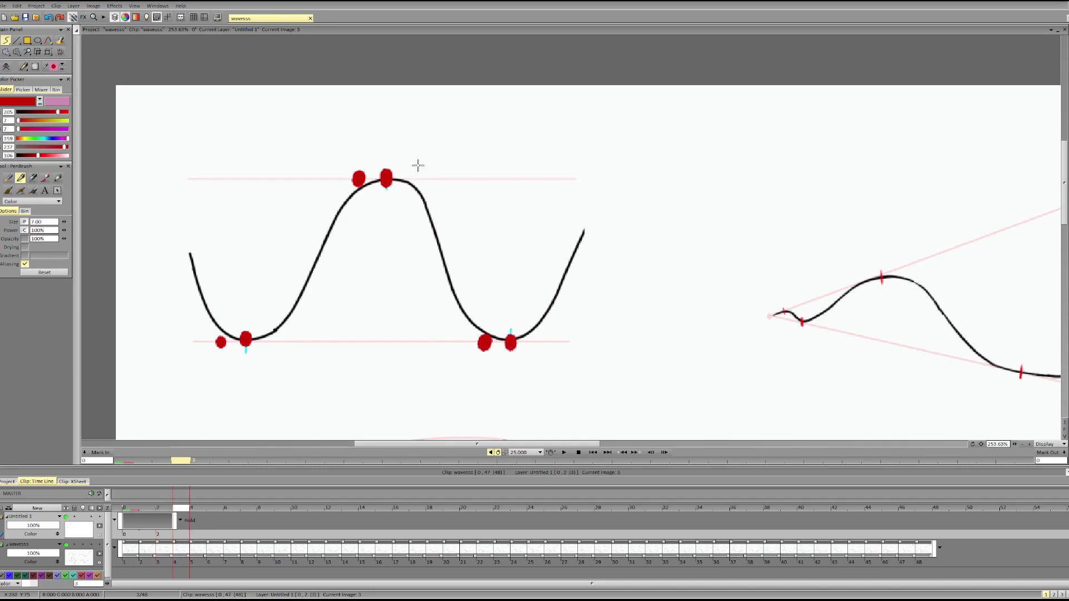
{"action": "left_click", "coordinate": [411, 179]}
{"action": "left_click", "coordinate": [273, 341]}
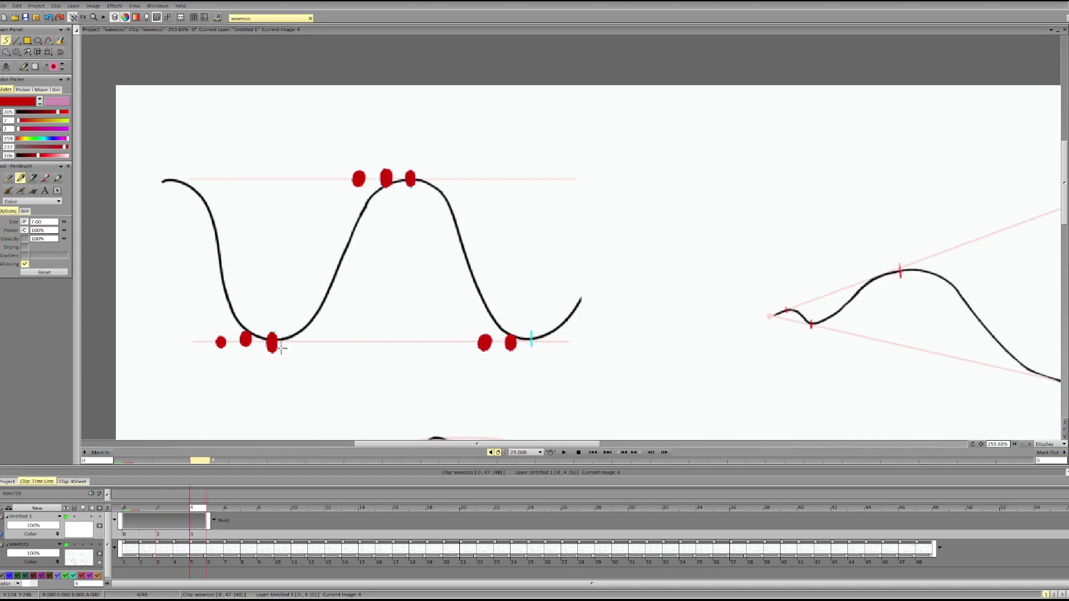
{"action": "left_click", "coordinate": [185, 177]}
{"action": "left_click", "coordinate": [207, 178]}
{"action": "left_click", "coordinate": [233, 179]}
{"action": "left_click", "coordinate": [262, 182]}
{"action": "left_click", "coordinate": [292, 183]}
{"action": "left_click", "coordinate": [320, 181]}
{"action": "key", "text": "ctrl+z"}
{"action": "key", "text": "ctrl+z"}
{"action": "key", "text": "ctrl+z"}
{"action": "key", "text": "ctrl+z"}
{"action": "key", "text": "ctrl+z"}
{"action": "key", "text": "ctrl+z"}
{"action": "key", "text": "ctrl+z"}
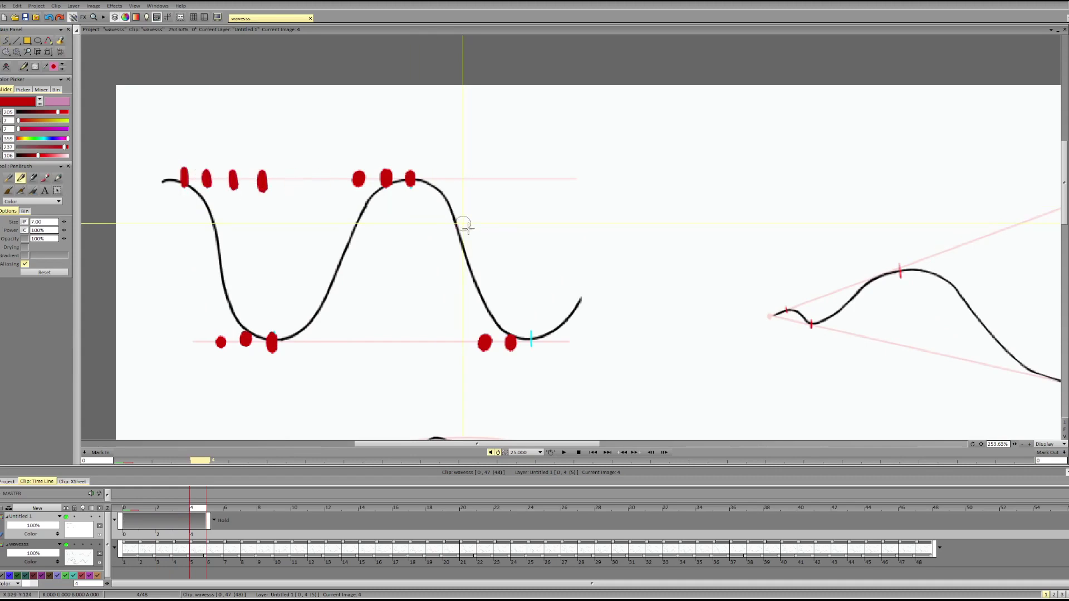
Mark the wave's second trough on frame 4 with a red dot
{"action": "key", "text": "Left"}
{"action": "key", "text": "Right"}
{"action": "left_click", "coordinate": [531, 343]}
{"action": "key", "text": "Left"}
{"action": "key", "text": "Right"}
{"action": "key", "text": "Right"}
{"action": "key", "text": "Right"}
{"action": "key", "text": "Left"}
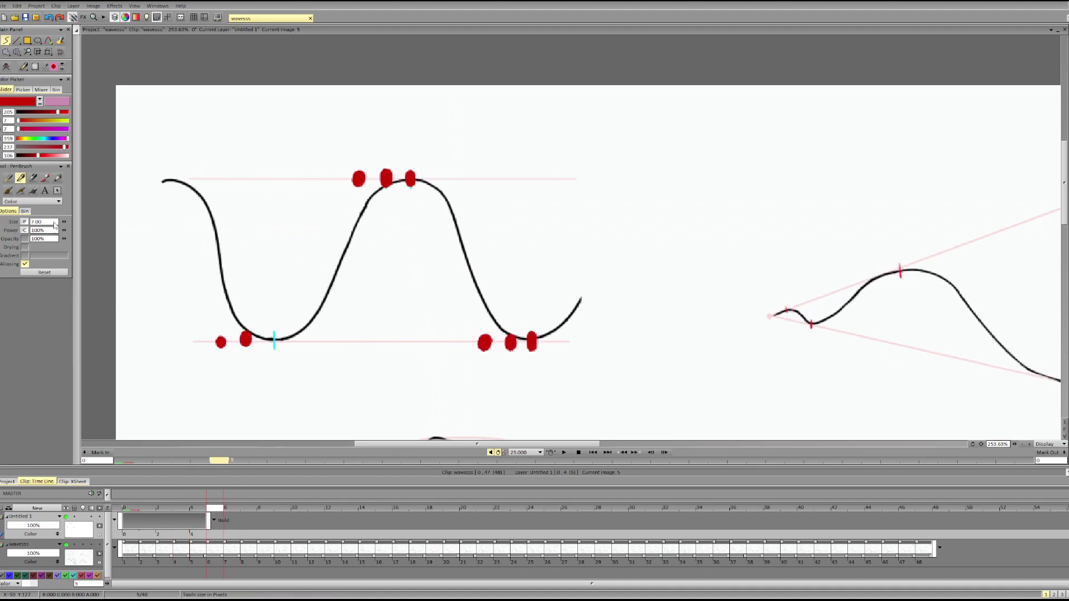
{"action": "left_click_drag", "start_coordinate": [278, 295], "coordinate": [287, 347]}
{"action": "key", "text": "ctrl+z"}
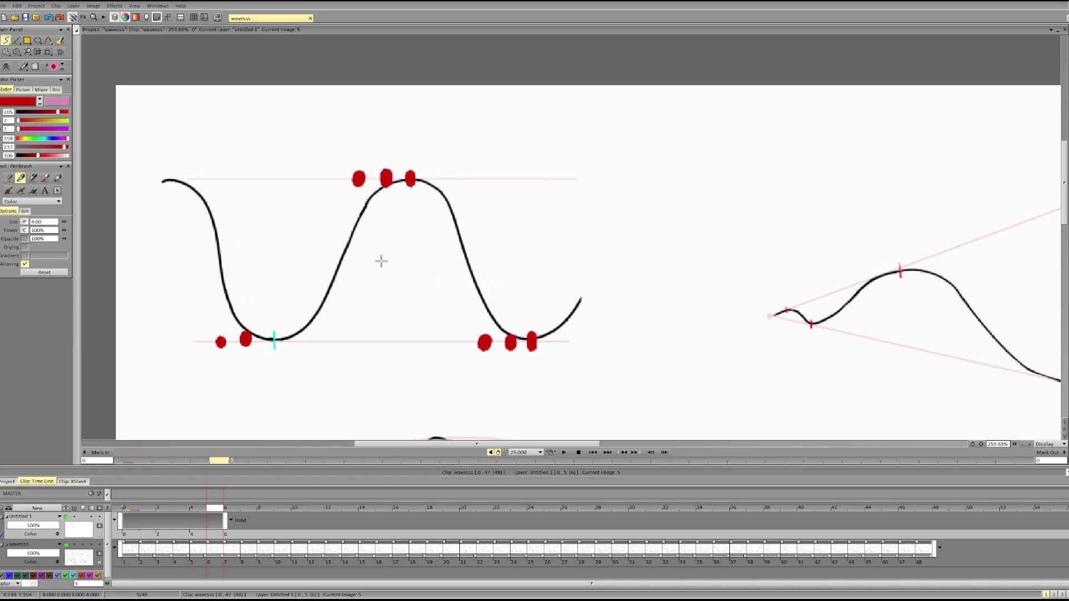
{"action": "mouse_move", "coordinate": [334, 258]}
{"action": "left_mouse_down"}
{"action": "mouse_move", "coordinate": [420, 197]}
{"action": "mouse_move", "coordinate": [369, 183]}
{"action": "left_mouse_up"}
{"action": "key", "text": "ctrl+z"}
{"action": "key", "text": "ctrl+z"}
Set the brush size to 1 and trace the wave's rising slope on frame 0 with a thin red line
{"action": "key", "text": "Home"}
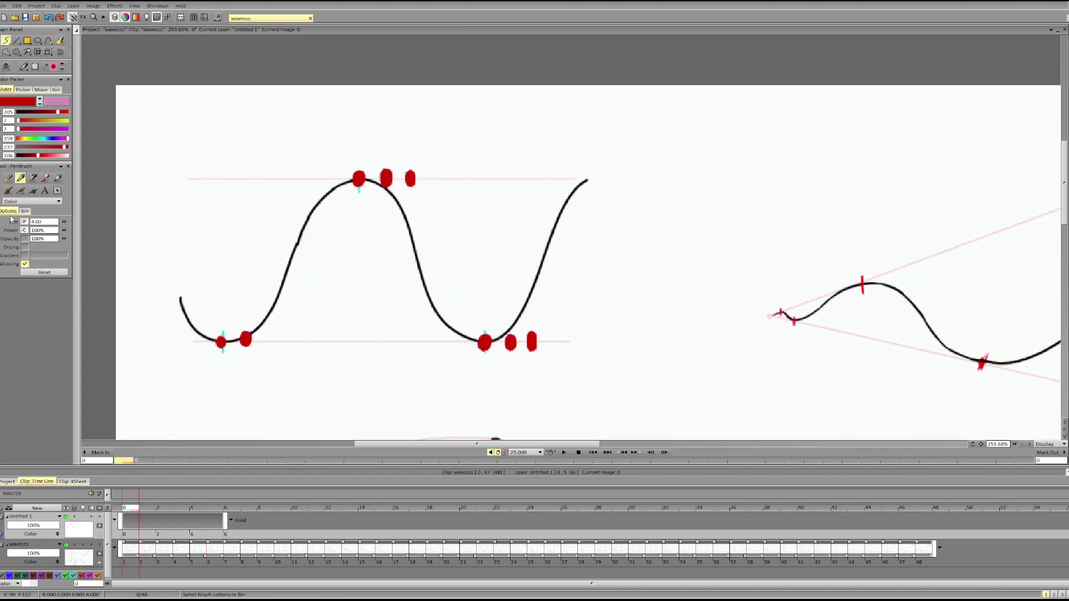
{"action": "left_click", "coordinate": [40, 223]}
{"action": "type", "text": "1"}
{"action": "key", "text": "Return"}
{"action": "key", "text": "ctrl+z"}
{"action": "left_click_drag", "start_coordinate": [307, 215], "coordinate": [277, 307]}
{"action": "key", "text": "ctrl+z"}
Trace the same rising slope with thin red lines on frames 2 and 4
{"action": "key", "text": "Right"}
{"action": "key", "text": "Right"}
{"action": "left_click_drag", "start_coordinate": [328, 221], "coordinate": [300, 304]}
{"action": "key", "text": "Right"}
{"action": "key", "text": "Right"}
{"action": "left_click_drag", "start_coordinate": [355, 221], "coordinate": [325, 297]}
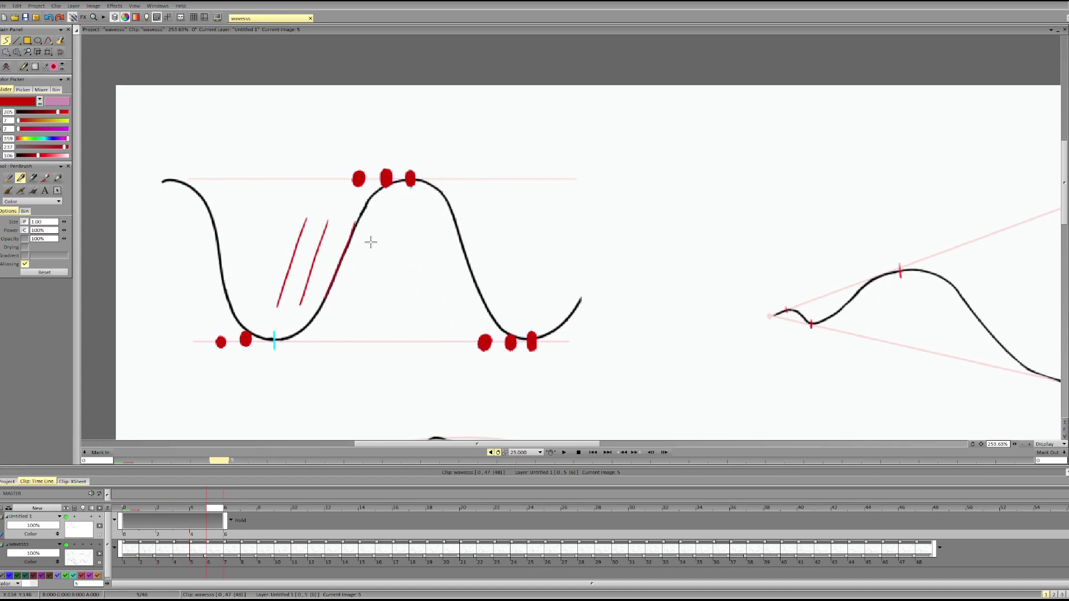
Continue tracing the advancing slope with red lines on frames 6, 8 and 10
{"action": "key", "text": "Right"}
{"action": "key", "text": "Right"}
{"action": "left_click_drag", "start_coordinate": [383, 226], "coordinate": [351, 303]}
{"action": "key", "text": "Right"}
{"action": "key", "text": "Right"}
{"action": "key", "text": "Right"}
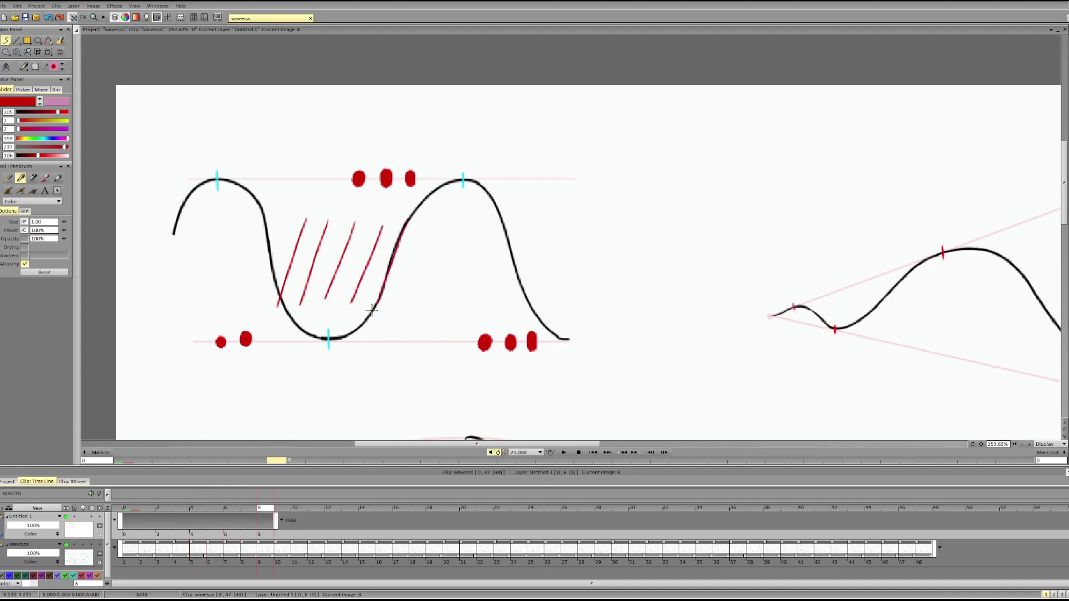
{"action": "key", "text": "Right"}
{"action": "left_click_drag", "start_coordinate": [432, 224], "coordinate": [402, 302]}
Trace the advancing slope with red lines on frames 12, 14 and 16
{"action": "key", "text": "Right"}
{"action": "key", "text": "Right"}
{"action": "mouse_move", "coordinate": [452, 226]}
{"action": "left_mouse_down"}
{"action": "mouse_move", "coordinate": [427, 297]}
{"action": "mouse_move", "coordinate": [468, 247]}
{"action": "mouse_move", "coordinate": [452, 299]}
{"action": "left_mouse_up"}
{"action": "key", "text": "Right"}
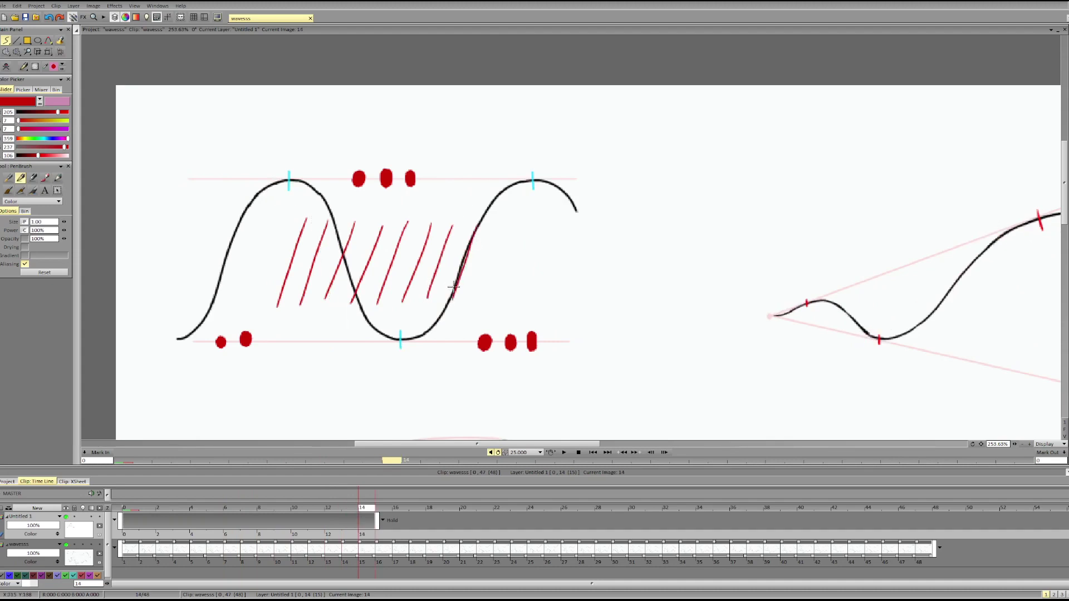
{"action": "key", "text": "Right"}
{"action": "key", "text": "Right"}
{"action": "key", "text": "Right"}
{"action": "left_click_drag", "start_coordinate": [505, 226], "coordinate": [480, 292]}
Trace the slope's remaining positions with red lines on frames 18, 20 and 22
{"action": "key", "text": "Right"}
{"action": "key", "text": "Right"}
{"action": "left_click_drag", "start_coordinate": [531, 224], "coordinate": [510, 285]}
{"action": "key", "text": "ctrl+z"}
{"action": "left_click_drag", "start_coordinate": [525, 229], "coordinate": [502, 304]}
{"action": "key", "text": "Right"}
{"action": "key", "text": "Right"}
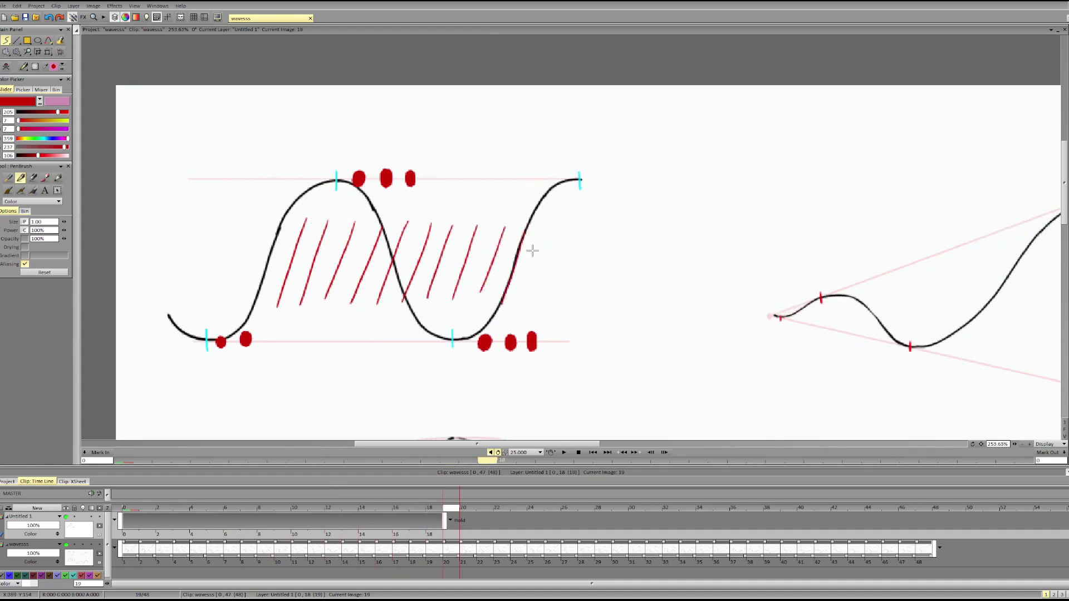
{"action": "left_click_drag", "start_coordinate": [552, 228], "coordinate": [527, 296]}
{"action": "key", "text": "Right"}
{"action": "key", "text": "Right"}
{"action": "left_click_drag", "start_coordinate": [580, 234], "coordinate": [555, 298]}
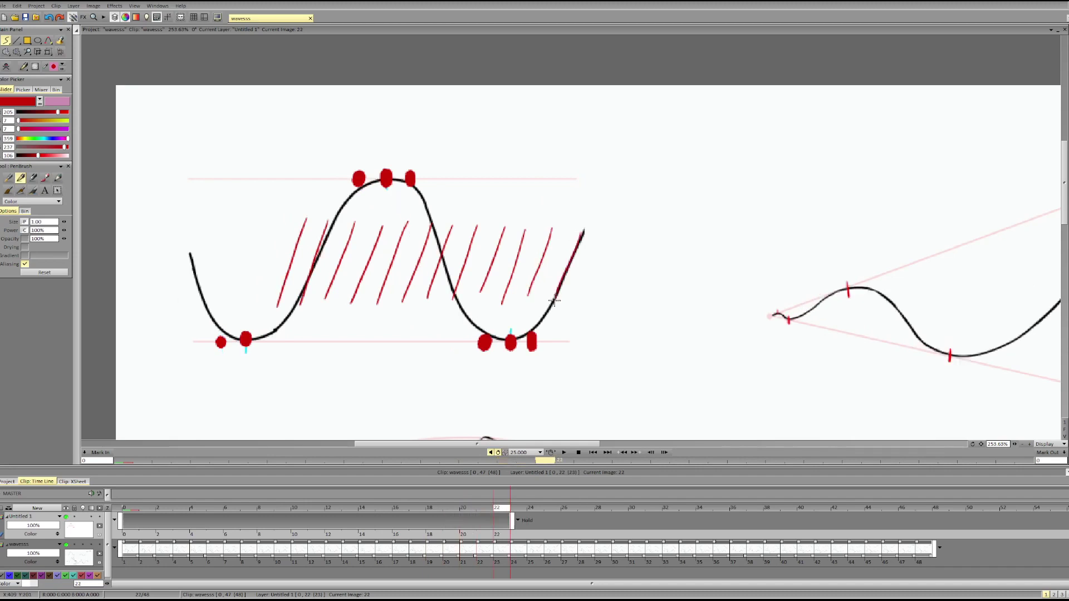
Step back through the frames to examine the spacing between the traced slope lines
{"action": "key", "text": "Right"}
{"action": "key", "text": "Right"}
{"action": "key", "text": "Left"}
{"action": "key", "text": "Left"}
{"action": "key", "text": "Left"}
{"action": "key", "text": "Left"}
{"action": "key", "text": "Left"}
{"action": "key", "text": "Left"}
{"action": "key", "text": "Left"}
{"action": "key", "text": "Left"}
{"action": "key", "text": "Left"}
{"action": "key", "text": "Left"}
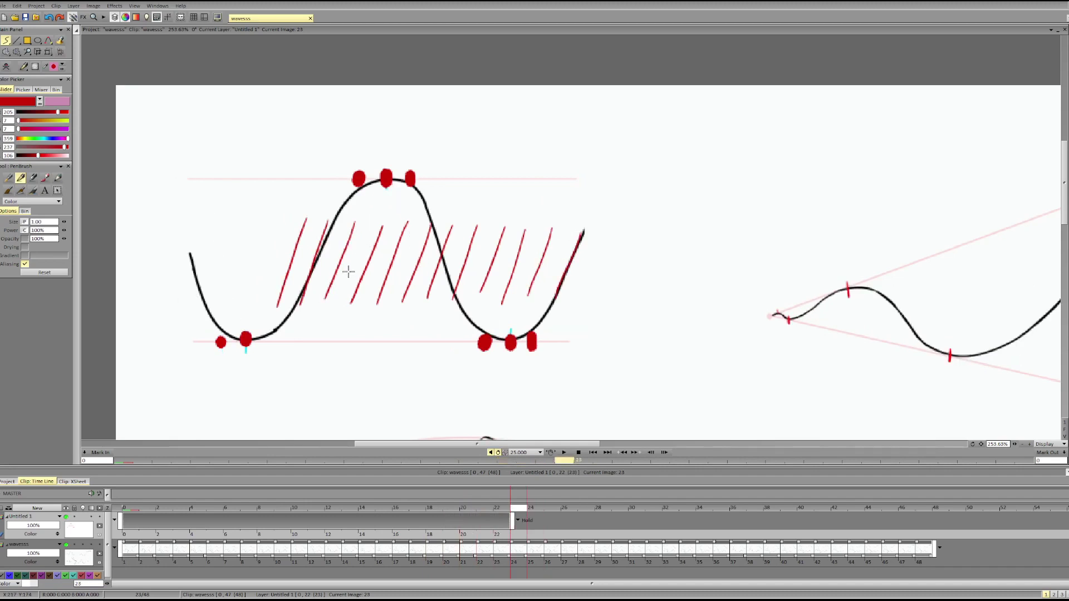
{"action": "left_click_drag", "start_coordinate": [293, 285], "coordinate": [568, 283]}
{"action": "key", "text": "ctrl+z"}
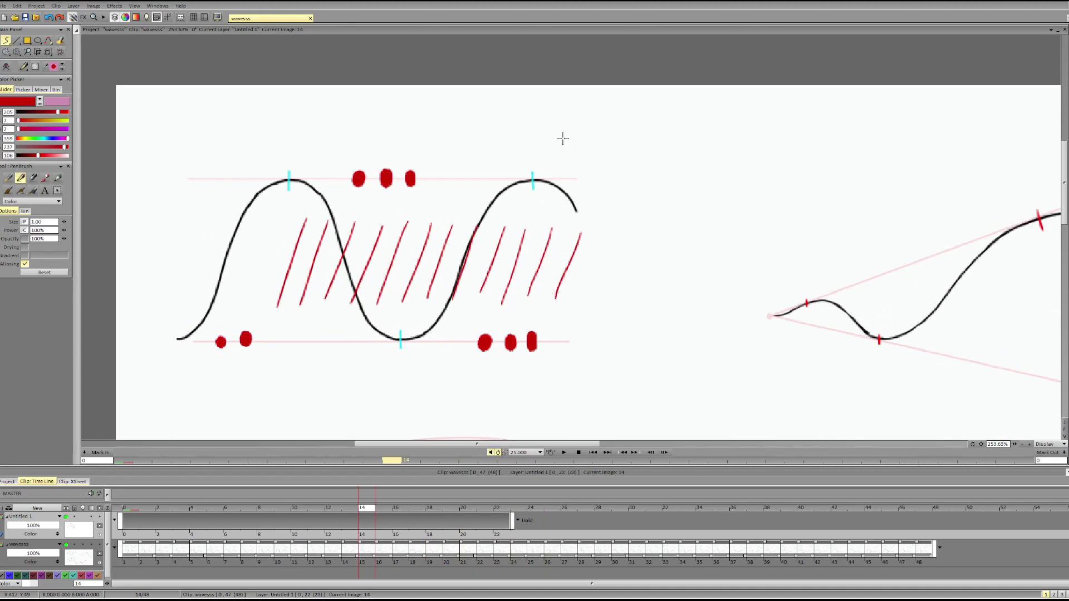
{"action": "mouse_move", "coordinate": [418, 105]}
{"action": "left_mouse_down"}
{"action": "mouse_move", "coordinate": [407, 154]}
{"action": "mouse_move", "coordinate": [422, 156]}
{"action": "left_mouse_up"}
{"action": "left_click_drag", "start_coordinate": [445, 107], "coordinate": [434, 157]}
{"action": "mouse_move", "coordinate": [437, 106]}
{"action": "left_mouse_down"}
{"action": "mouse_move", "coordinate": [428, 155]}
{"action": "mouse_move", "coordinate": [453, 157]}
{"action": "left_mouse_up"}
{"action": "left_click_drag", "start_coordinate": [496, 112], "coordinate": [482, 154]}
{"action": "mouse_move", "coordinate": [416, 207]}
{"action": "left_mouse_down"}
{"action": "mouse_move", "coordinate": [426, 165]}
{"action": "mouse_move", "coordinate": [423, 184]}
{"action": "left_mouse_up"}
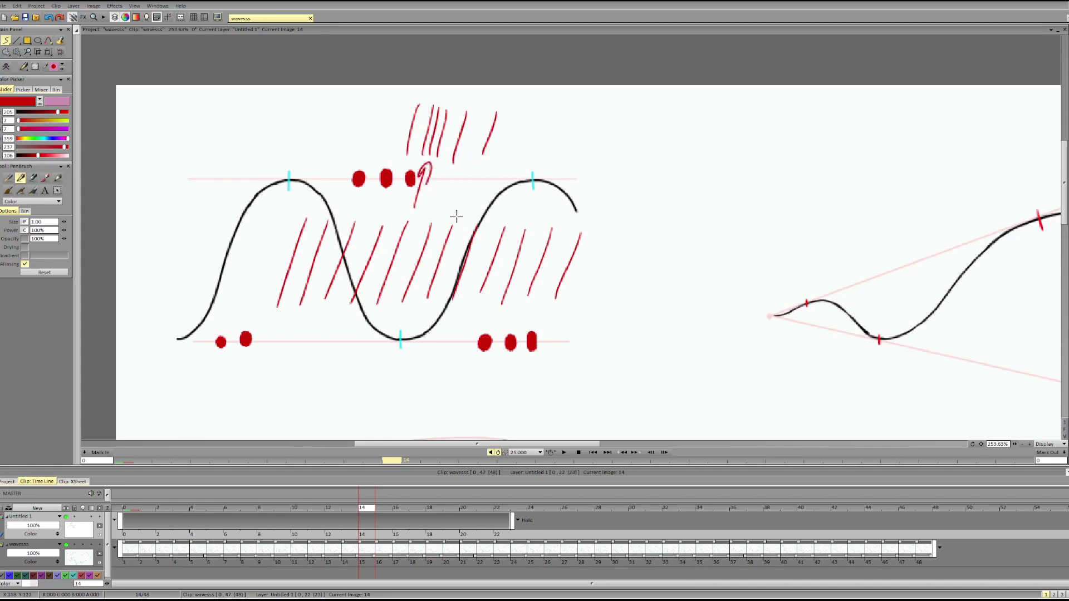
{"action": "key", "text": "ctrl+z"}
{"action": "key", "text": "ctrl+z"}
{"action": "key", "text": "ctrl+z"}
{"action": "key", "text": "ctrl+z"}
{"action": "key", "text": "ctrl+z"}
{"action": "key", "text": "ctrl+z"}
{"action": "key", "text": "ctrl+z"}
Draw a row of unevenly spaced slanted red lines above the wave's crest dots as a bad-spacing example
{"action": "mouse_move", "coordinate": [383, 104]}
{"action": "left_mouse_down"}
{"action": "mouse_move", "coordinate": [368, 167]}
{"action": "mouse_move", "coordinate": [396, 166]}
{"action": "left_mouse_up"}
{"action": "left_click_drag", "start_coordinate": [435, 111], "coordinate": [423, 169]}
{"action": "left_click_drag", "start_coordinate": [442, 110], "coordinate": [424, 169]}
{"action": "left_click_drag", "start_coordinate": [461, 114], "coordinate": [445, 173]}
{"action": "left_click_drag", "start_coordinate": [489, 115], "coordinate": [473, 176]}
{"action": "left_click_drag", "start_coordinate": [465, 87], "coordinate": [449, 107]}
{"action": "key", "text": "ctrl+z"}
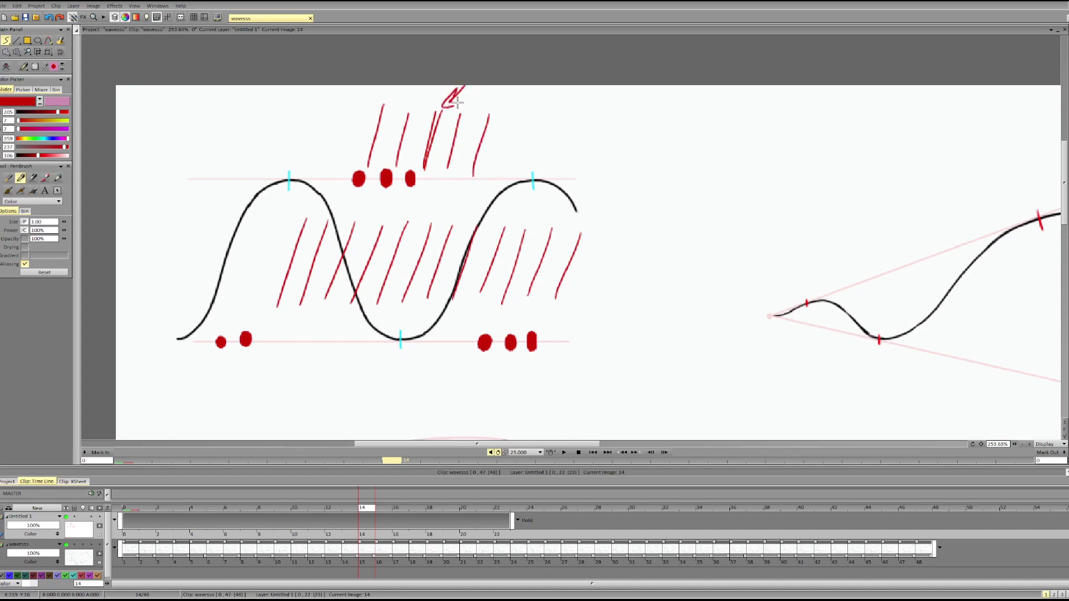
{"action": "key", "text": "ctrl+z"}
Step forward and back through the frames to compare the wave's movement with the red spacing lines
{"action": "key", "text": "Left"}
{"action": "key", "text": "Right"}
{"action": "key", "text": "Right"}
{"action": "key", "text": "Right"}
{"action": "key", "text": "Right"}
{"action": "key", "text": "Right"}
{"action": "key", "text": "Right"}
{"action": "key", "text": "Right"}
{"action": "key", "text": "Right"}
{"action": "key", "text": "Right"}
{"action": "key", "text": "Right"}
{"action": "key", "text": "Right"}
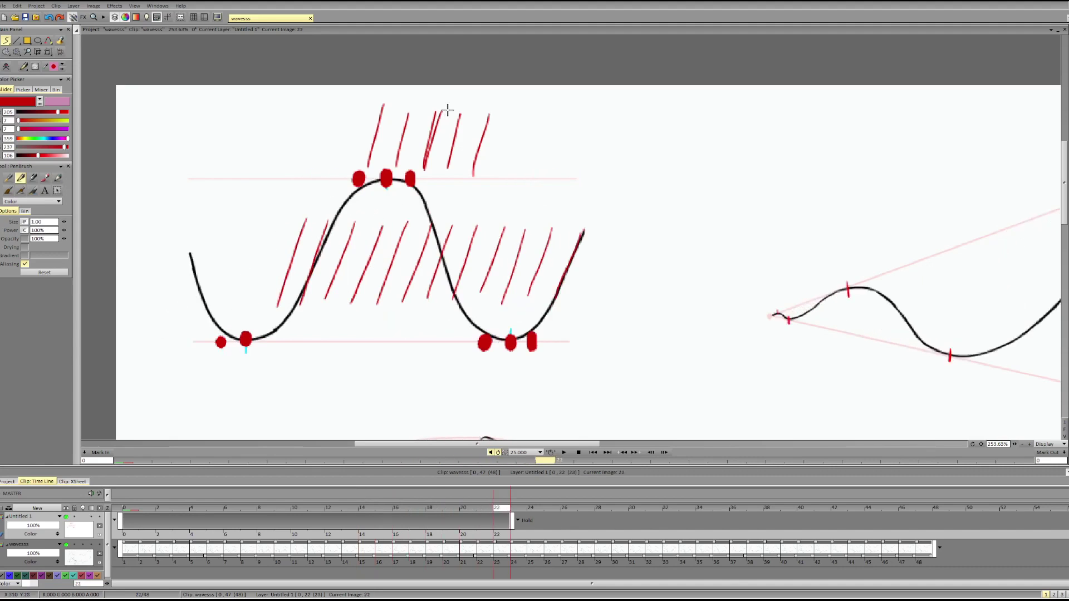
{"action": "key", "text": "Left"}
{"action": "key", "text": "Left"}
{"action": "key", "text": "Left"}
{"action": "key", "text": "Left"}
{"action": "key", "text": "Left"}
{"action": "key", "text": "Left"}
{"action": "key", "text": "Left"}
{"action": "key", "text": "Left"}
{"action": "key", "text": "Left"}
{"action": "key", "text": "Left"}
{"action": "key", "text": "Left"}
{"action": "key", "text": "Left"}
{"action": "key", "text": "Left"}
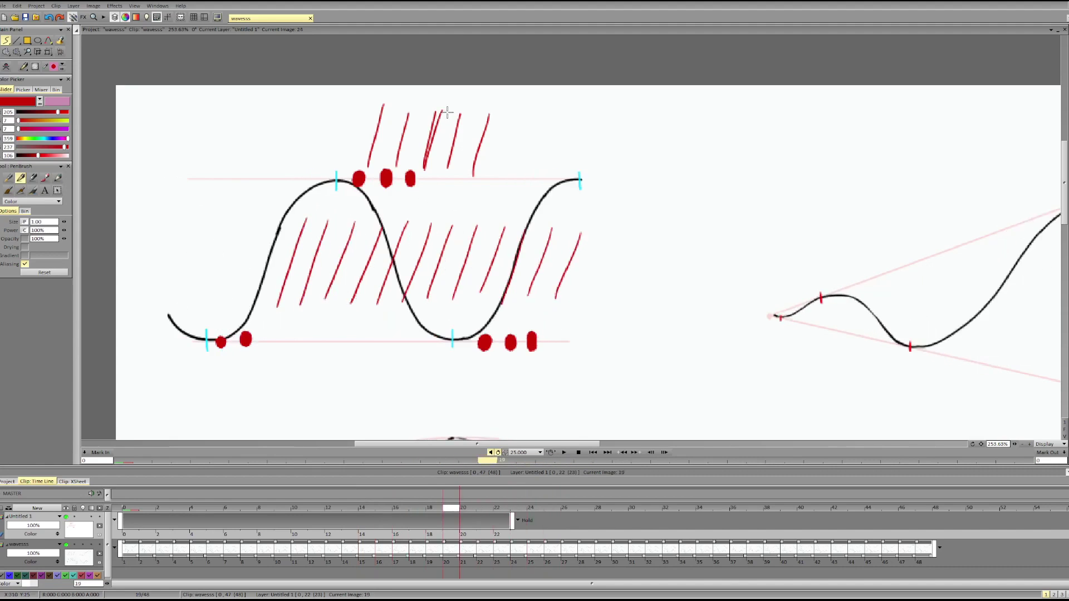
{"action": "key", "text": "Left"}
Erase the crowded slanted red lines above the wave and draw four new ones after a wide gap
{"action": "key", "text": "f"}
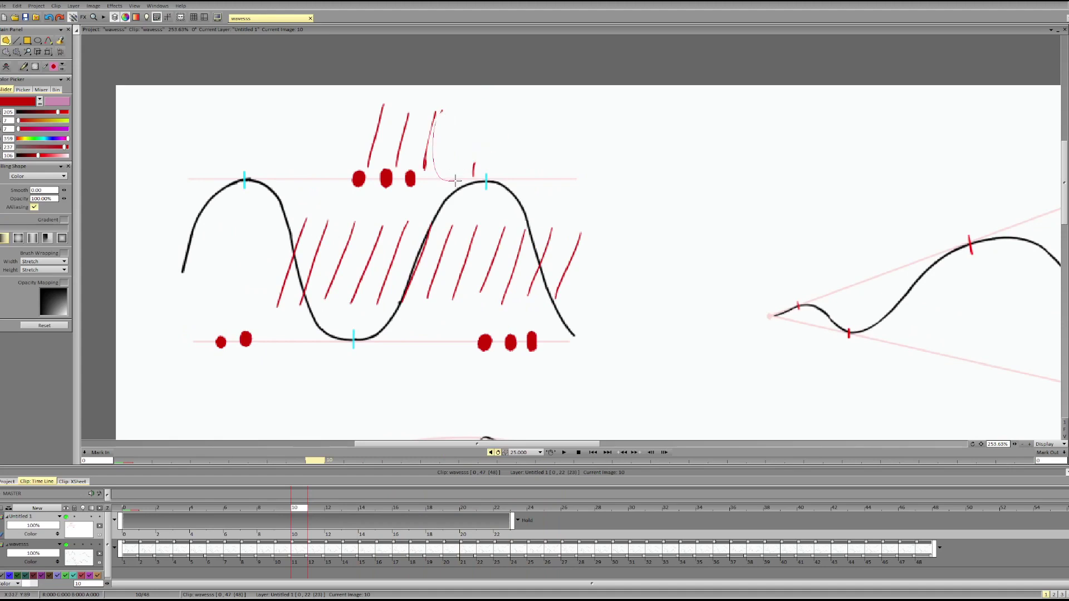
{"action": "key", "text": "b"}
{"action": "mouse_move", "coordinate": [508, 108]}
{"action": "left_mouse_down"}
{"action": "mouse_move", "coordinate": [495, 178]}
{"action": "mouse_move", "coordinate": [486, 126]}
{"action": "mouse_move", "coordinate": [474, 177]}
{"action": "mouse_move", "coordinate": [511, 169]}
{"action": "left_mouse_up"}
{"action": "key", "text": "ctrl+z"}
{"action": "key", "text": "ctrl+z"}
{"action": "mouse_move", "coordinate": [550, 118]}
{"action": "left_mouse_down"}
{"action": "mouse_move", "coordinate": [536, 168]}
{"action": "mouse_move", "coordinate": [557, 169]}
{"action": "left_mouse_up"}
{"action": "key", "text": "ctrl+z"}
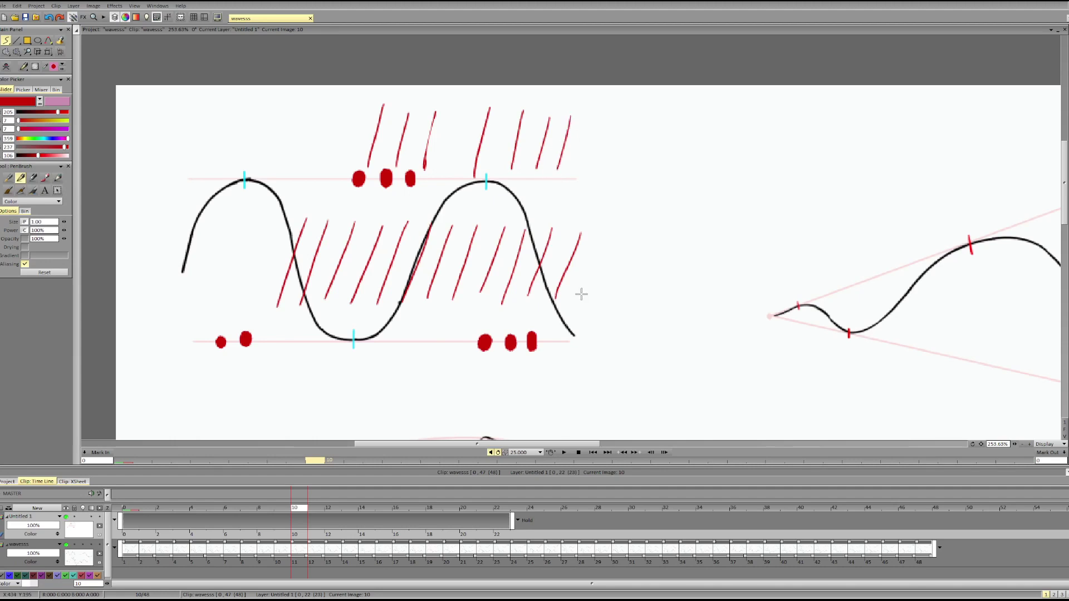
Erase the slanted red lines, the crest and trough dots and the slope lines around the wave
{"action": "mouse_move", "coordinate": [346, 107]}
{"action": "left_mouse_down"}
{"action": "mouse_move", "coordinate": [391, 184]}
{"action": "mouse_move", "coordinate": [269, 170]}
{"action": "mouse_move", "coordinate": [271, 153]}
{"action": "left_mouse_up"}
{"action": "key", "text": "ctrl+z"}
{"action": "key", "text": "shift+d"}
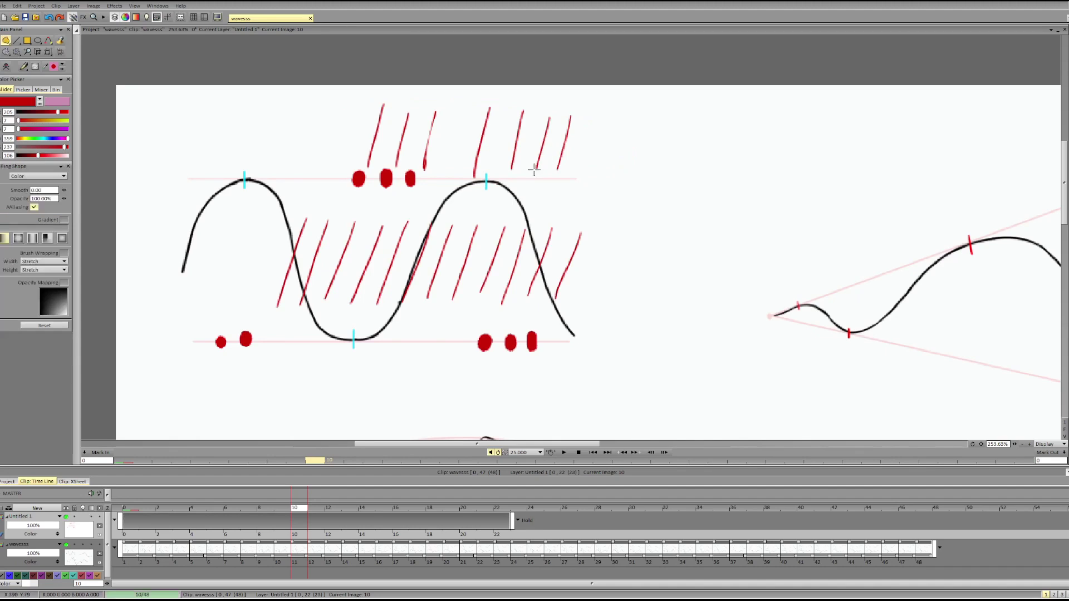
{"action": "mouse_move", "coordinate": [383, 179]}
{"action": "left_mouse_down"}
{"action": "mouse_move", "coordinate": [569, 116]}
{"action": "mouse_move", "coordinate": [314, 132]}
{"action": "left_mouse_up"}
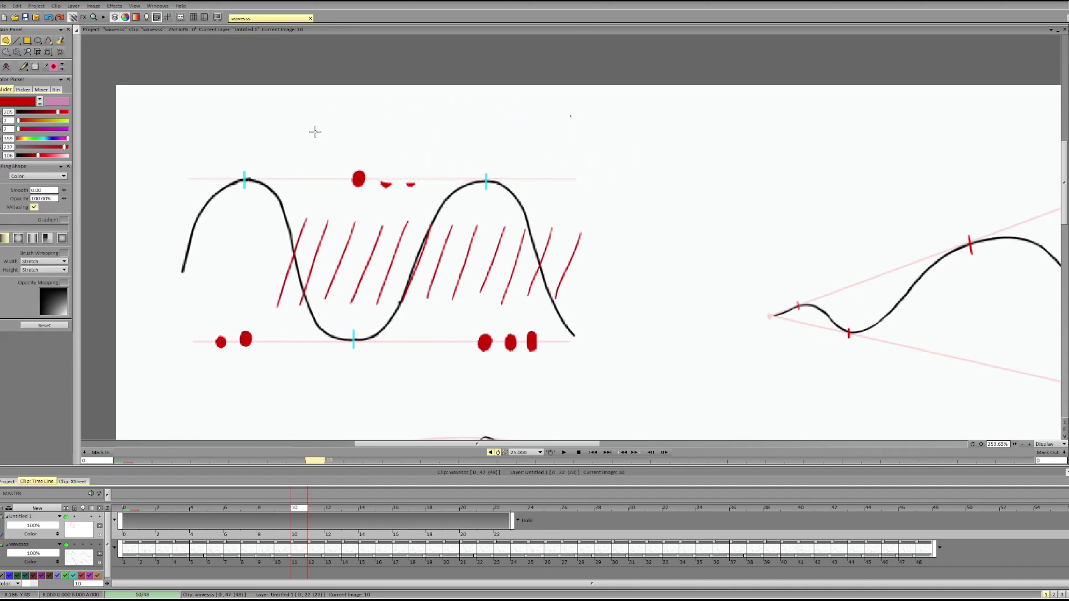
{"action": "mouse_move", "coordinate": [262, 177]}
{"action": "left_mouse_down"}
{"action": "mouse_move", "coordinate": [413, 424]}
{"action": "mouse_move", "coordinate": [503, 172]}
{"action": "left_mouse_up"}
{"action": "left_click_drag", "start_coordinate": [164, 256], "coordinate": [451, 329]}
{"action": "left_click_drag", "start_coordinate": [327, 170], "coordinate": [345, 181]}
Draw a red line along the wave's falling slope on frame 10, undoing the trial lines on frames 12 and 14
{"action": "key", "text": "b"}
{"action": "left_click_drag", "start_coordinate": [248, 178], "coordinate": [244, 186]}
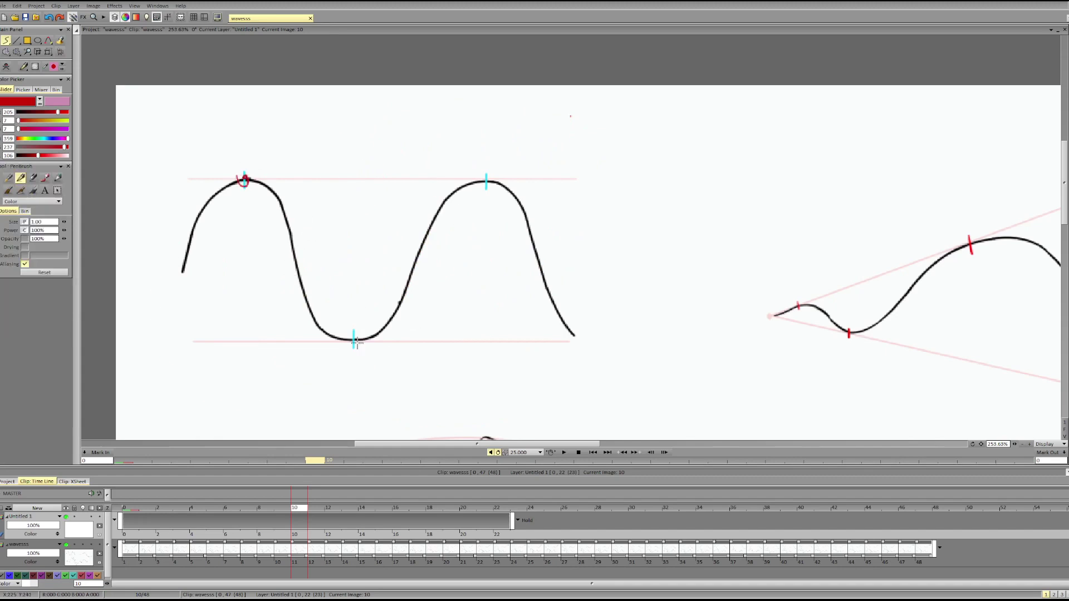
{"action": "key", "text": "ctrl+z"}
{"action": "left_click_drag", "start_coordinate": [285, 218], "coordinate": [307, 301]}
{"action": "key", "text": "Right"}
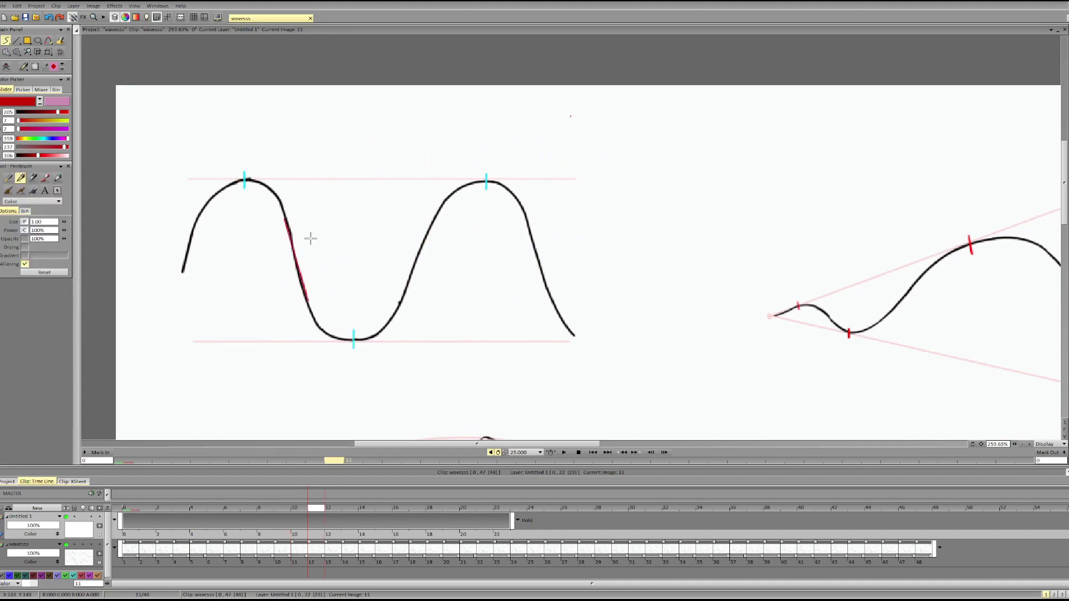
{"action": "key", "text": "Right"}
{"action": "left_click_drag", "start_coordinate": [311, 215], "coordinate": [328, 290]}
{"action": "key", "text": "Right"}
{"action": "key", "text": "Right"}
{"action": "left_click_drag", "start_coordinate": [334, 209], "coordinate": [357, 285]}
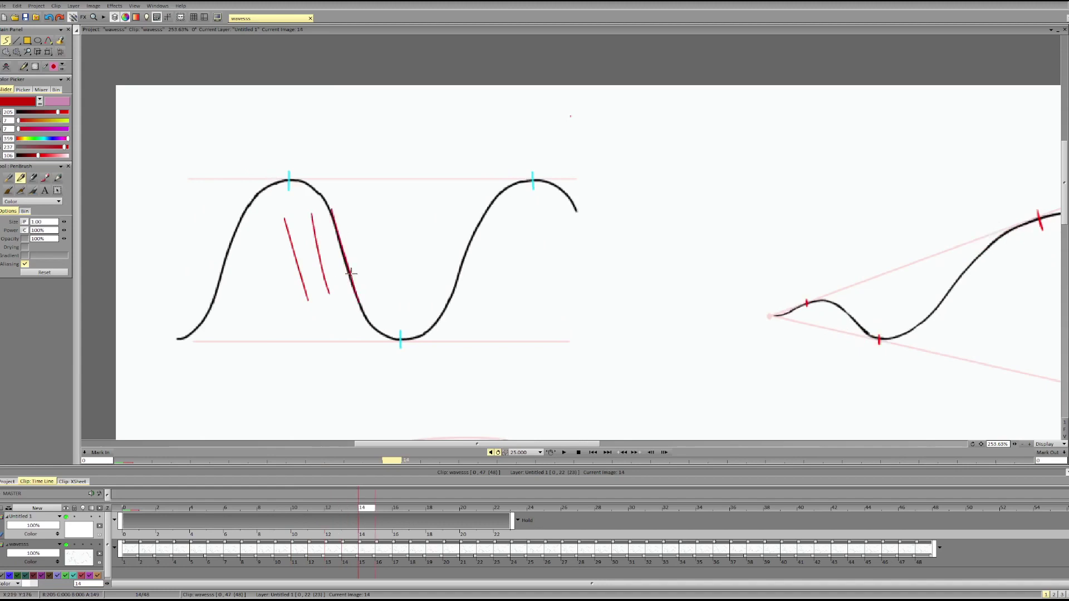
{"action": "key", "text": "ctrl+z"}
{"action": "key", "text": "Left"}
{"action": "key", "text": "Left"}
{"action": "key", "text": "Left"}
{"action": "key", "text": "Left"}
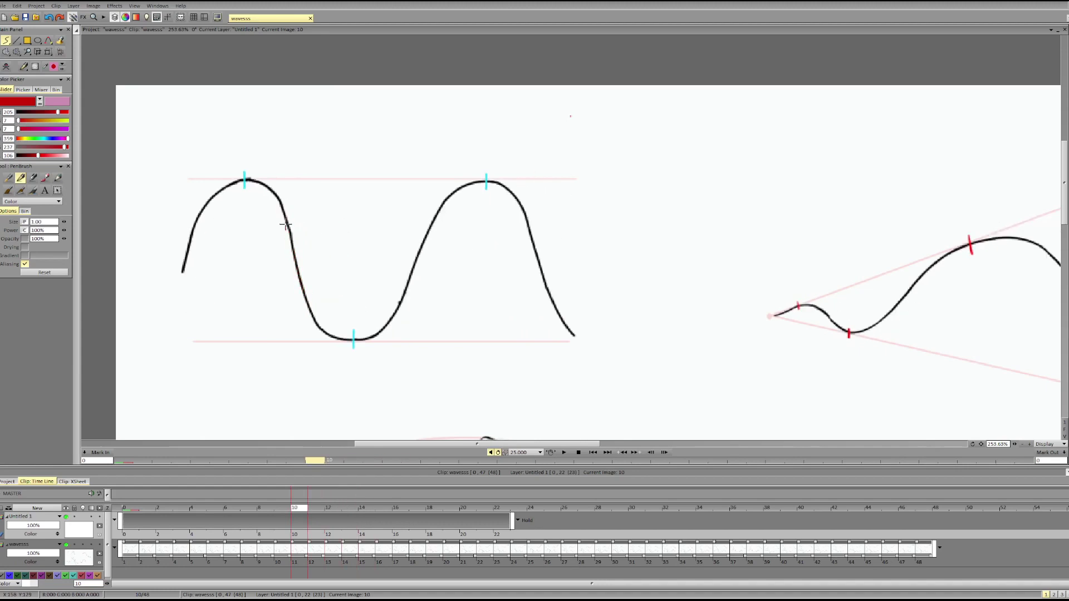
Trace the wave's falling slope with red lines on frames 12, 14, 16 and 18
{"action": "key", "text": "Right"}
{"action": "key", "text": "Right"}
{"action": "left_click_drag", "start_coordinate": [312, 213], "coordinate": [338, 305]}
{"action": "key", "text": "Right"}
{"action": "key", "text": "Right"}
{"action": "left_click_drag", "start_coordinate": [336, 213], "coordinate": [359, 288]}
{"action": "key", "text": "Right"}
{"action": "key", "text": "Right"}
{"action": "left_click_drag", "start_coordinate": [356, 211], "coordinate": [378, 288]}
{"action": "key", "text": "Right"}
{"action": "key", "text": "Right"}
{"action": "left_click_drag", "start_coordinate": [377, 215], "coordinate": [401, 290]}
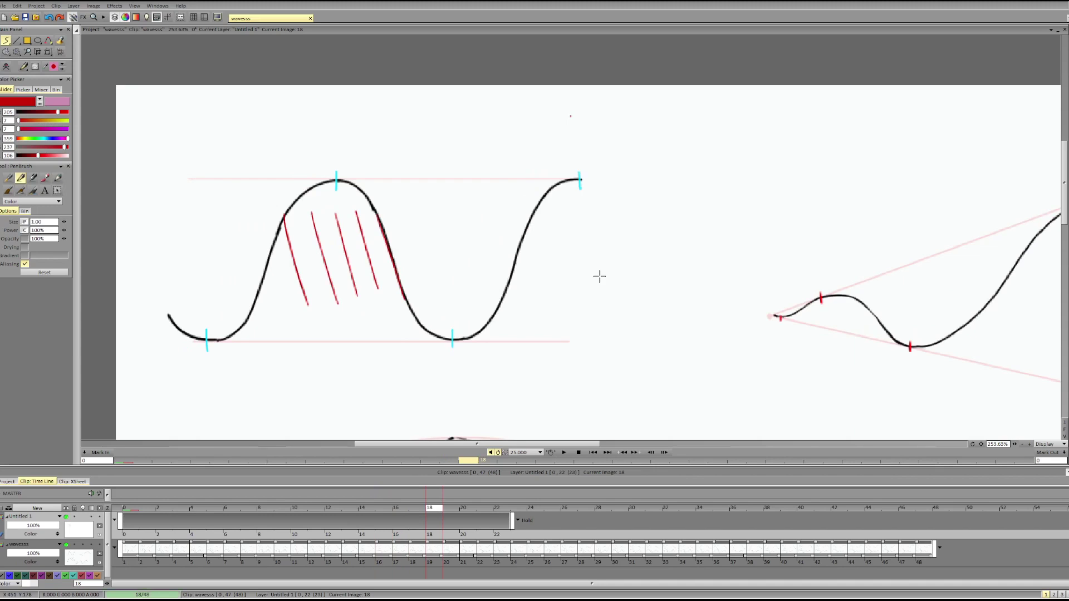
Draw two long horizontal red guide lines between the two waves, one for the crests and one for the troughs
{"action": "left_click_drag", "start_coordinate": [422, 443], "coordinate": [470, 444]}
{"action": "left_click_drag", "start_coordinate": [408, 133], "coordinate": [740, 152]}
{"action": "key", "text": "ctrl+z"}
{"action": "left_click_drag", "start_coordinate": [393, 137], "coordinate": [787, 139]}
{"action": "key", "text": "ctrl+z"}
{"action": "left_click_drag", "start_coordinate": [366, 139], "coordinate": [799, 143]}
{"action": "left_click_drag", "start_coordinate": [389, 286], "coordinate": [761, 295]}
{"action": "key", "text": "ctrl+z"}
{"action": "mouse_move", "coordinate": [413, 291]}
{"action": "left_mouse_down"}
{"action": "mouse_move", "coordinate": [797, 291]}
{"action": "mouse_move", "coordinate": [569, 286]}
{"action": "mouse_move", "coordinate": [751, 288]}
{"action": "left_mouse_up"}
{"action": "key", "text": "ctrl+z"}
Mark six small circles with widening gaps along the lower guide line and one at the upper line's start
{"action": "left_click_drag", "start_coordinate": [389, 285], "coordinate": [488, 285]}
{"action": "left_click_drag", "start_coordinate": [610, 286], "coordinate": [612, 287]}
{"action": "left_click_drag", "start_coordinate": [667, 288], "coordinate": [675, 287]}
{"action": "left_click_drag", "start_coordinate": [378, 138], "coordinate": [386, 135]}
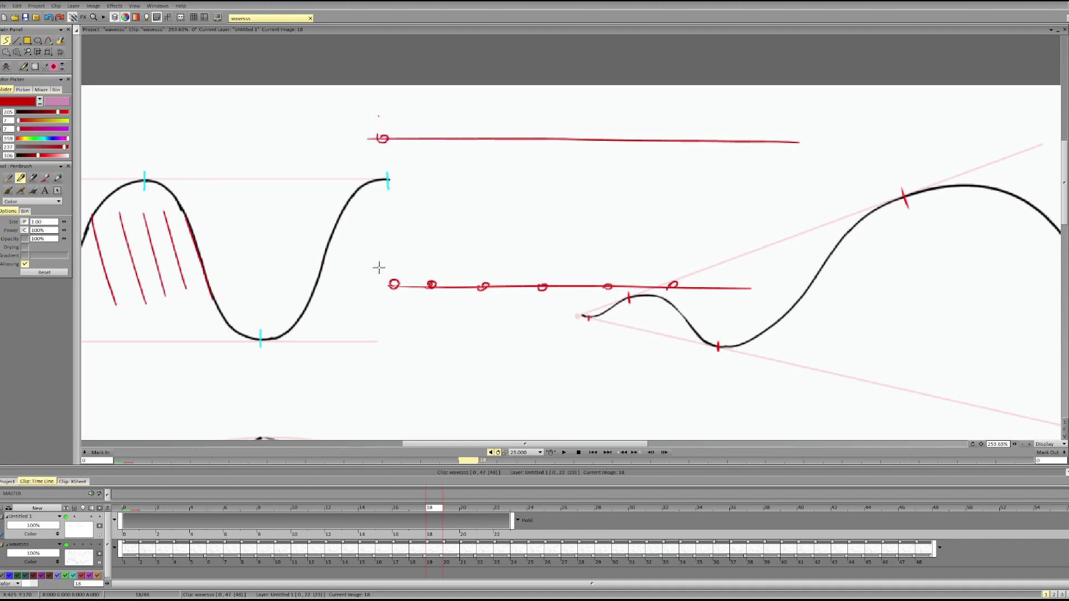
Sketch a red wave rising from the lower guide line's start to a crest on the upper guide line
{"action": "mouse_move", "coordinate": [376, 272]}
{"action": "left_mouse_down"}
{"action": "mouse_move", "coordinate": [502, 223]}
{"action": "mouse_move", "coordinate": [559, 244]}
{"action": "left_mouse_up"}
{"action": "key", "text": "ctrl+z"}
{"action": "mouse_move", "coordinate": [382, 278]}
{"action": "left_mouse_down"}
{"action": "mouse_move", "coordinate": [389, 217]}
{"action": "mouse_move", "coordinate": [387, 234]}
{"action": "mouse_move", "coordinate": [436, 147]}
{"action": "mouse_move", "coordinate": [461, 143]}
{"action": "mouse_move", "coordinate": [478, 164]}
{"action": "mouse_move", "coordinate": [495, 257]}
{"action": "left_mouse_up"}
{"action": "key", "text": "ctrl+z"}
{"action": "key", "text": "ctrl+z"}
{"action": "key", "text": "ctrl+z"}
Draw the sketched wave's falling slope from its first crest into a trough on the lower guide line
{"action": "mouse_move", "coordinate": [476, 168]}
{"action": "left_mouse_down"}
{"action": "mouse_move", "coordinate": [509, 284]}
{"action": "mouse_move", "coordinate": [523, 279]}
{"action": "left_mouse_up"}
{"action": "key", "text": "ctrl+z"}
{"action": "key", "text": "ctrl+z"}
{"action": "mouse_move", "coordinate": [478, 177]}
{"action": "left_mouse_down"}
{"action": "mouse_move", "coordinate": [516, 300]}
{"action": "mouse_move", "coordinate": [521, 279]}
{"action": "left_mouse_up"}
{"action": "key", "text": "ctrl+z"}
{"action": "mouse_move", "coordinate": [490, 214]}
{"action": "left_mouse_down"}
{"action": "mouse_move", "coordinate": [533, 287]}
{"action": "mouse_move", "coordinate": [576, 274]}
{"action": "mouse_move", "coordinate": [594, 222]}
{"action": "left_mouse_up"}
{"action": "key", "text": "ctrl+z"}
{"action": "key", "text": "ctrl+z"}
{"action": "key", "text": "ctrl+z"}
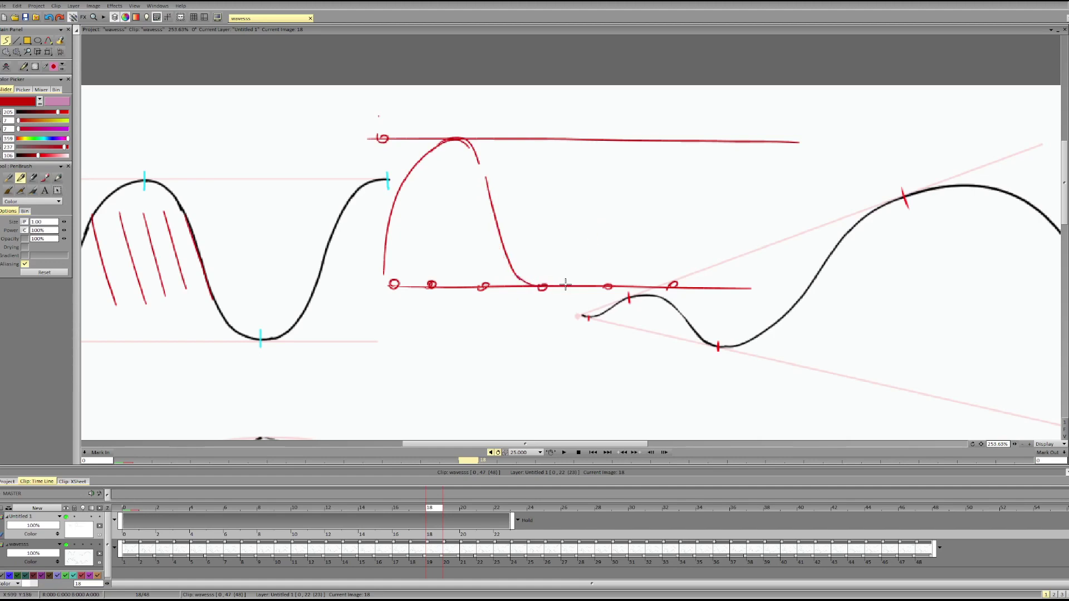
Continue the sketched wave with a second rise, a second crest and a fall back to the lower guide line
{"action": "mouse_move", "coordinate": [577, 271]}
{"action": "left_mouse_down"}
{"action": "mouse_move", "coordinate": [602, 179]}
{"action": "mouse_move", "coordinate": [640, 142]}
{"action": "left_mouse_up"}
{"action": "mouse_move", "coordinate": [594, 196]}
{"action": "left_mouse_down"}
{"action": "mouse_move", "coordinate": [631, 143]}
{"action": "mouse_move", "coordinate": [665, 174]}
{"action": "mouse_move", "coordinate": [673, 160]}
{"action": "mouse_move", "coordinate": [690, 259]}
{"action": "left_mouse_up"}
{"action": "key", "text": "ctrl+z"}
{"action": "key", "text": "ctrl+z"}
{"action": "key", "text": "ctrl+z"}
{"action": "key", "text": "ctrl+z"}
{"action": "mouse_move", "coordinate": [671, 160]}
{"action": "left_mouse_down"}
{"action": "mouse_move", "coordinate": [704, 283]}
{"action": "mouse_move", "coordinate": [695, 267]}
{"action": "mouse_move", "coordinate": [718, 283]}
{"action": "left_mouse_up"}
Erase the sketched wave's first rising slope and redraw it up to the crest
{"action": "key", "text": "e"}
{"action": "mouse_move", "coordinate": [374, 252]}
{"action": "left_mouse_down"}
{"action": "mouse_move", "coordinate": [406, 191]}
{"action": "mouse_move", "coordinate": [383, 267]}
{"action": "mouse_move", "coordinate": [406, 181]}
{"action": "left_mouse_up"}
{"action": "key", "text": "b"}
{"action": "key", "text": "ctrl+z"}
{"action": "mouse_move", "coordinate": [386, 270]}
{"action": "left_mouse_down"}
{"action": "mouse_move", "coordinate": [413, 173]}
{"action": "mouse_move", "coordinate": [394, 205]}
{"action": "mouse_move", "coordinate": [448, 144]}
{"action": "left_mouse_up"}
On frame 19, draw the rise and first crest of a second wave shifted slightly forward from the first
{"action": "key", "text": "Right"}
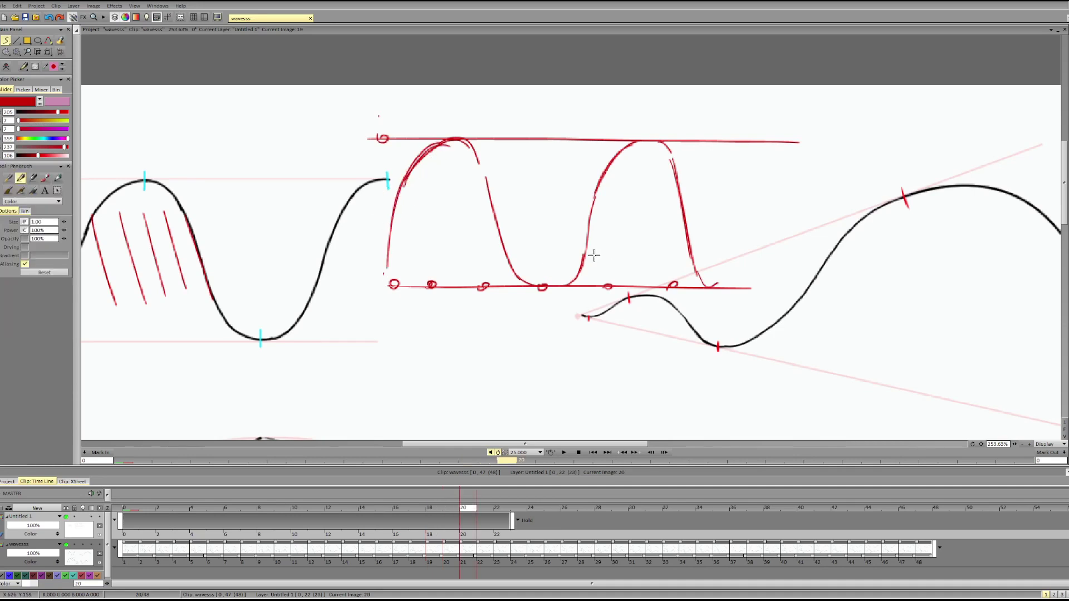
{"action": "key", "text": "Right"}
{"action": "key", "text": "Left"}
{"action": "left_click_drag", "start_coordinate": [432, 269], "coordinate": [483, 147]}
{"action": "key", "text": "ctrl+z"}
{"action": "key", "text": "ctrl+y"}
{"action": "key", "text": "ctrl+z"}
{"action": "key", "text": "ctrl+y"}
{"action": "key", "text": "ctrl+z"}
{"action": "mouse_move", "coordinate": [433, 260]}
{"action": "left_mouse_down"}
{"action": "mouse_move", "coordinate": [461, 161]}
{"action": "mouse_move", "coordinate": [497, 141]}
{"action": "mouse_move", "coordinate": [512, 148]}
{"action": "mouse_move", "coordinate": [514, 172]}
{"action": "mouse_move", "coordinate": [519, 163]}
{"action": "left_mouse_up"}
{"action": "key", "text": "ctrl+z"}
{"action": "key", "text": "ctrl+z"}
{"action": "key", "text": "ctrl+z"}
{"action": "key", "text": "ctrl+z"}
{"action": "key", "text": "ctrl+z"}
{"action": "key", "text": "ctrl+z"}
Draw the shifted wave's falling slope from its first crest into the trough
{"action": "left_click_drag", "start_coordinate": [524, 202], "coordinate": [557, 279]}
{"action": "key", "text": "ctrl+z"}
{"action": "key", "text": "ctrl+z"}
{"action": "key", "text": "ctrl+z"}
{"action": "mouse_move", "coordinate": [523, 201]}
{"action": "left_mouse_down"}
{"action": "mouse_move", "coordinate": [562, 280]}
{"action": "mouse_move", "coordinate": [545, 270]}
{"action": "mouse_move", "coordinate": [610, 275]}
{"action": "mouse_move", "coordinate": [577, 278]}
{"action": "mouse_move", "coordinate": [612, 268]}
{"action": "mouse_move", "coordinate": [603, 259]}
{"action": "mouse_move", "coordinate": [581, 280]}
{"action": "mouse_move", "coordinate": [608, 228]}
{"action": "left_mouse_up"}
{"action": "key", "text": "ctrl+z"}
{"action": "key", "text": "ctrl+z"}
{"action": "key", "text": "ctrl+z"}
Draw the shifted wave's second rising slope toward its second crest, undoing the stray marks between the waves
{"action": "left_click_drag", "start_coordinate": [587, 283], "coordinate": [630, 174]}
{"action": "key", "text": "ctrl+z"}
{"action": "key", "text": "ctrl+z"}
{"action": "left_click_drag", "start_coordinate": [590, 284], "coordinate": [626, 183]}
{"action": "key", "text": "ctrl+z"}
{"action": "key", "text": "ctrl+z"}
{"action": "key", "text": "ctrl+z"}
{"action": "mouse_move", "coordinate": [605, 262]}
{"action": "left_mouse_down"}
{"action": "mouse_move", "coordinate": [628, 188]}
{"action": "mouse_move", "coordinate": [607, 251]}
{"action": "mouse_move", "coordinate": [666, 156]}
{"action": "left_mouse_up"}
{"action": "left_click_drag", "start_coordinate": [507, 223], "coordinate": [523, 209]}
{"action": "left_click_drag", "start_coordinate": [601, 217], "coordinate": [598, 209]}
{"action": "key", "text": "ctrl+z"}
{"action": "key", "text": "ctrl+z"}
{"action": "left_click_drag", "start_coordinate": [431, 174], "coordinate": [416, 184]}
{"action": "key", "text": "ctrl+z"}
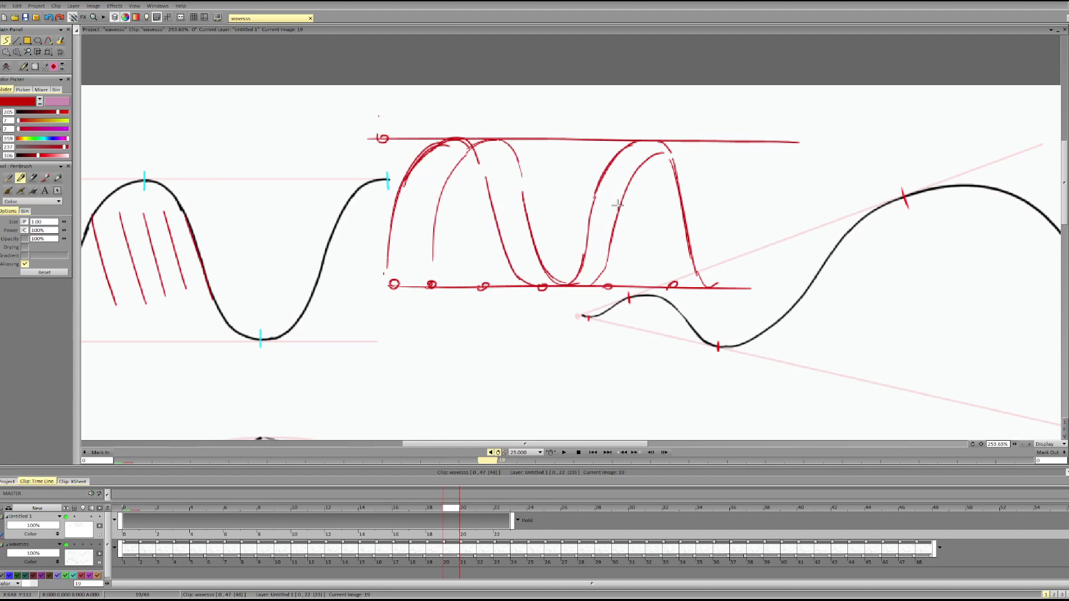
Erase the first wave's initial rising slope and redraw it closer to the shifted wave's slope
{"action": "key", "text": "shift+d"}
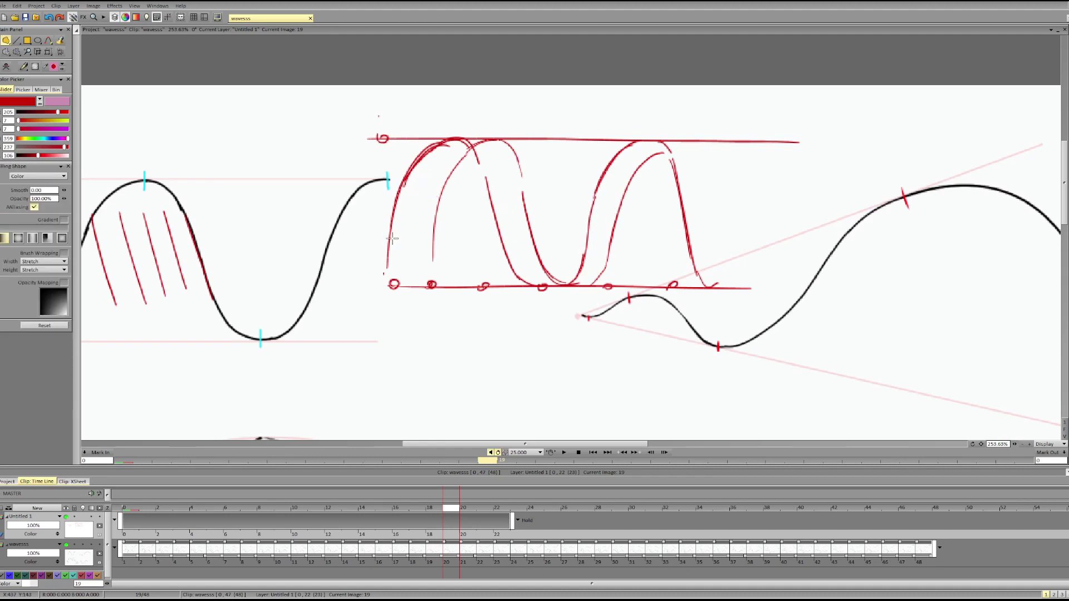
{"action": "key", "text": "d"}
{"action": "mouse_move", "coordinate": [427, 242]}
{"action": "left_mouse_down"}
{"action": "mouse_move", "coordinate": [433, 219]}
{"action": "mouse_move", "coordinate": [384, 195]}
{"action": "left_mouse_up"}
{"action": "key", "text": "ctrl+z"}
{"action": "key", "text": "shift+d"}
{"action": "key", "text": "d"}
{"action": "key", "text": "ctrl+z"}
{"action": "key", "text": "shift+d"}
{"action": "mouse_move", "coordinate": [388, 239]}
{"action": "left_mouse_down"}
{"action": "mouse_move", "coordinate": [427, 161]}
{"action": "mouse_move", "coordinate": [407, 255]}
{"action": "left_mouse_up"}
{"action": "key", "text": "d"}
{"action": "key", "text": "ctrl+z"}
{"action": "key", "text": "ctrl+z"}
{"action": "mouse_move", "coordinate": [416, 170]}
{"action": "left_mouse_down"}
{"action": "mouse_move", "coordinate": [404, 224]}
{"action": "mouse_move", "coordinate": [420, 163]}
{"action": "mouse_move", "coordinate": [405, 268]}
{"action": "left_mouse_up"}
{"action": "key", "text": "ctrl+z"}
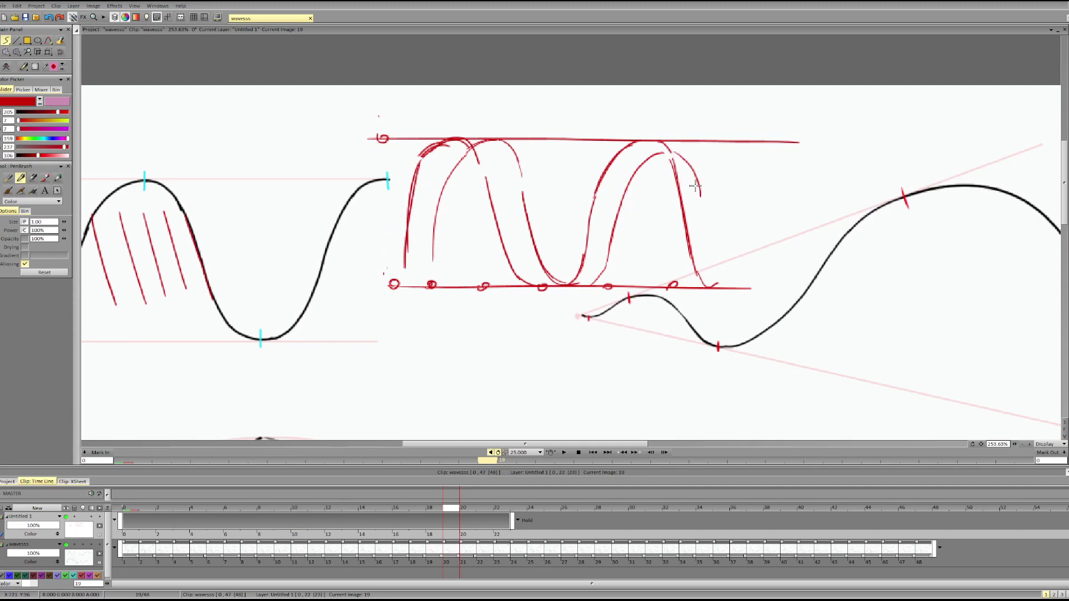
Try a stroke continuing the shifted wave's second crest into its downward slope
{"action": "key", "text": "shift+b"}
{"action": "key", "text": "b"}
{"action": "key", "text": "ctrl+z"}
{"action": "mouse_move", "coordinate": [661, 149]}
{"action": "left_mouse_down"}
{"action": "mouse_move", "coordinate": [697, 154]}
{"action": "mouse_move", "coordinate": [690, 150]}
{"action": "mouse_move", "coordinate": [709, 205]}
{"action": "left_mouse_up"}
{"action": "key", "text": "ctrl+z"}
Clear the red wave sketches, circle the tapered wave in red, and clear the circle
{"action": "left_click_drag", "start_coordinate": [515, 444], "coordinate": [599, 436]}
{"action": "key", "text": "Delete"}
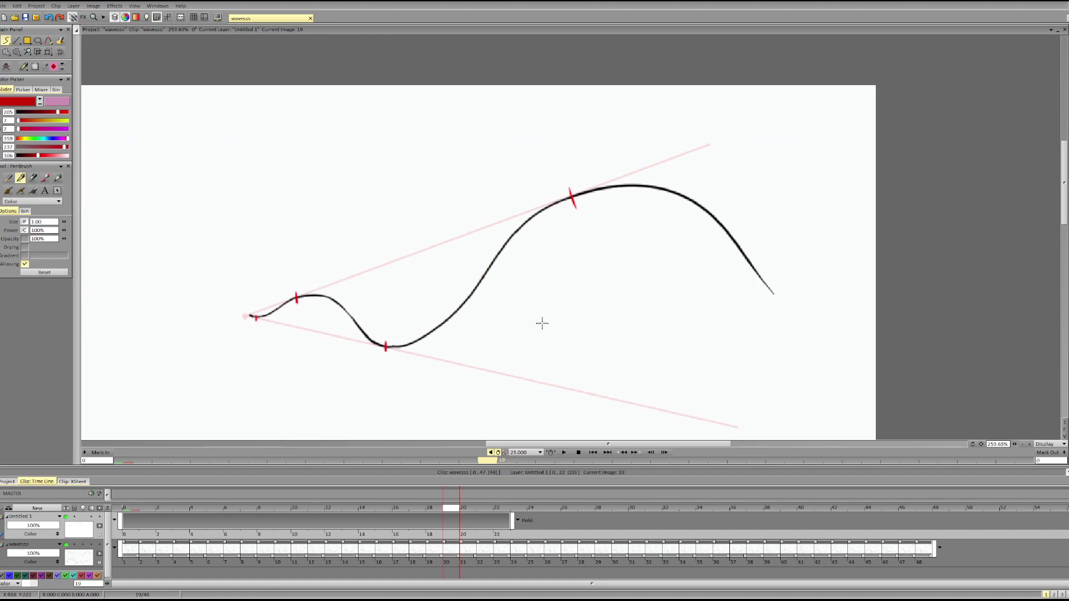
{"action": "mouse_move", "coordinate": [255, 270]}
{"action": "left_mouse_down"}
{"action": "mouse_move", "coordinate": [719, 153]}
{"action": "mouse_move", "coordinate": [552, 142]}
{"action": "left_mouse_up"}
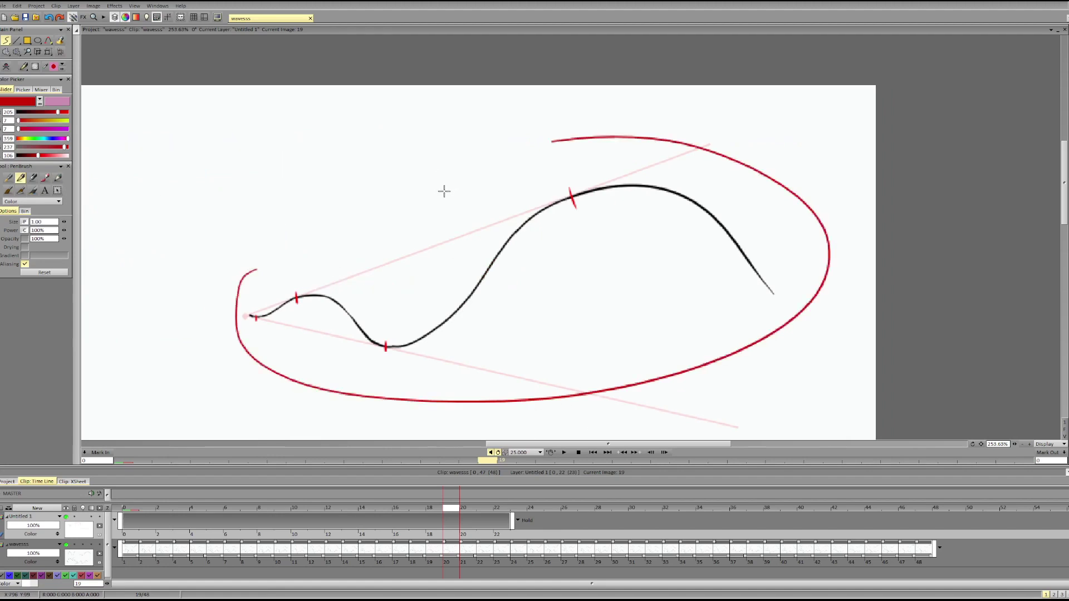
{"action": "key", "text": "BackSpace"}
Play the tapered wave animation and return to frame 0 for a closer view of the wave
{"action": "left_click", "coordinate": [564, 452]}
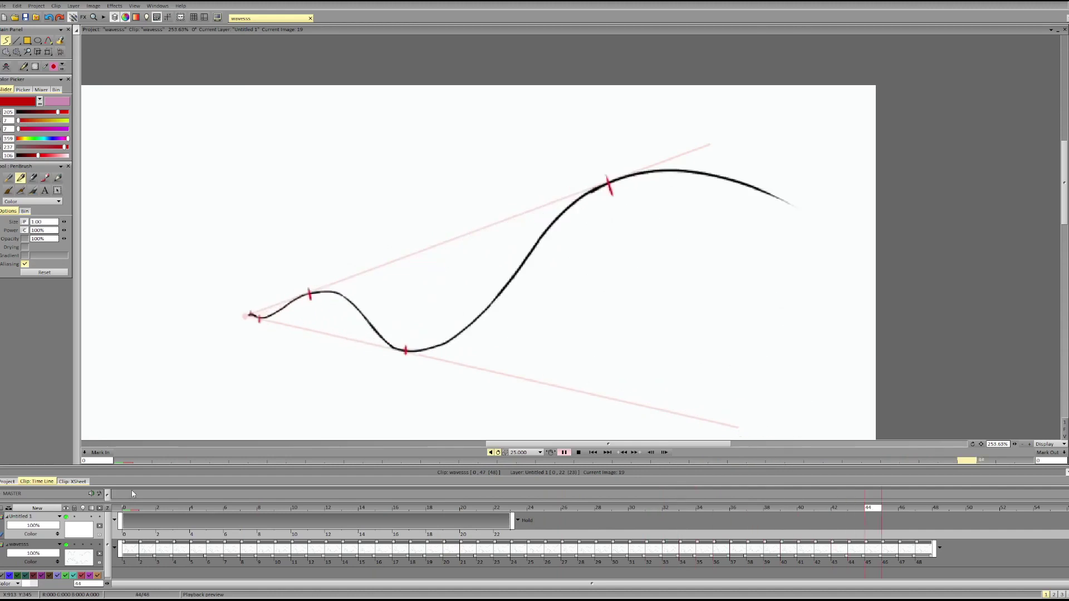
{"action": "left_click", "coordinate": [132, 509]}
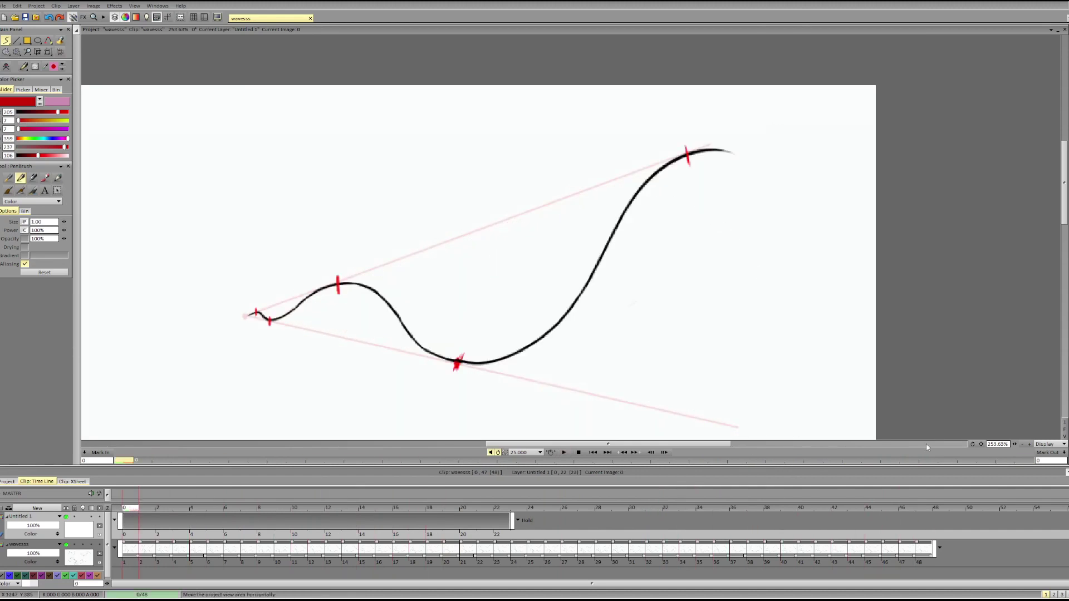
{"action": "left_click_drag", "start_coordinate": [1013, 444], "coordinate": [1004, 453]}
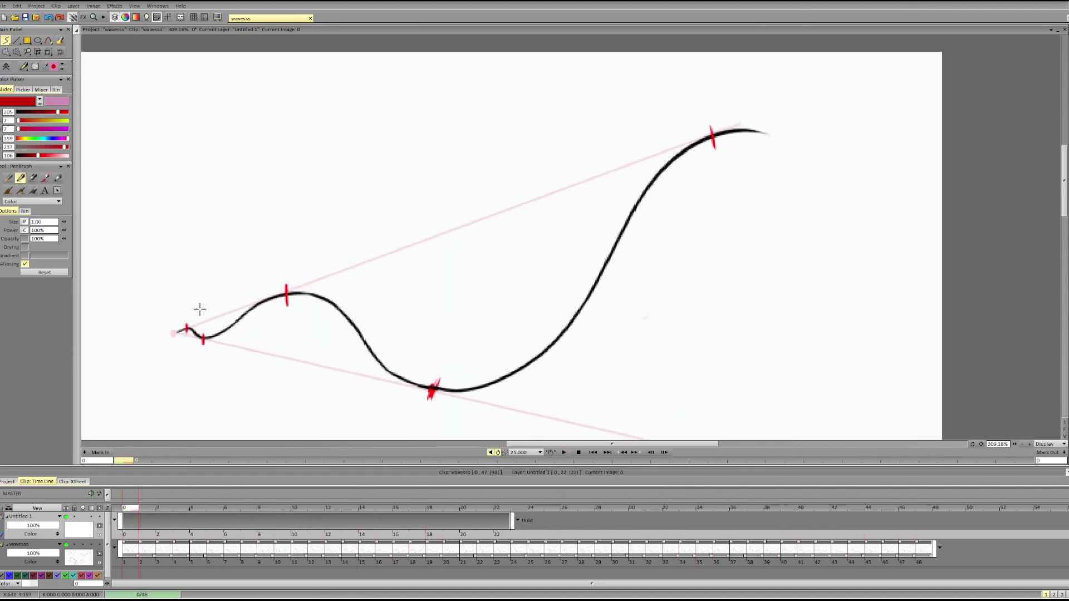
Change the pen colour to blue and return to frame 0, discarding the red trial stroke on the small slope
{"action": "key", "text": "Right"}
{"action": "key", "text": "Right"}
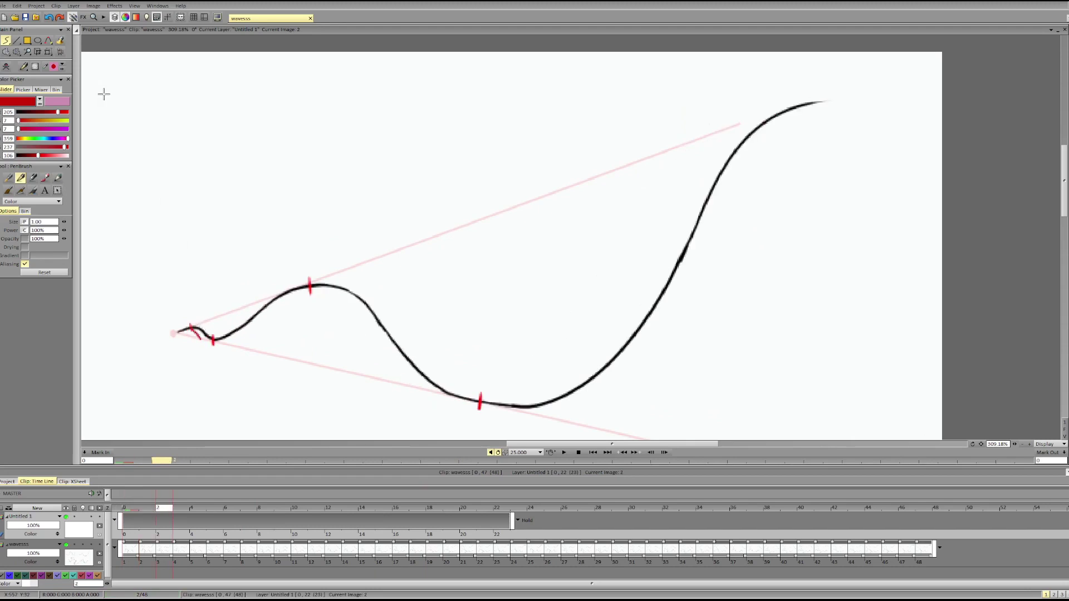
{"action": "left_click", "coordinate": [51, 139]}
{"action": "key", "text": "Left"}
{"action": "key", "text": "Left"}
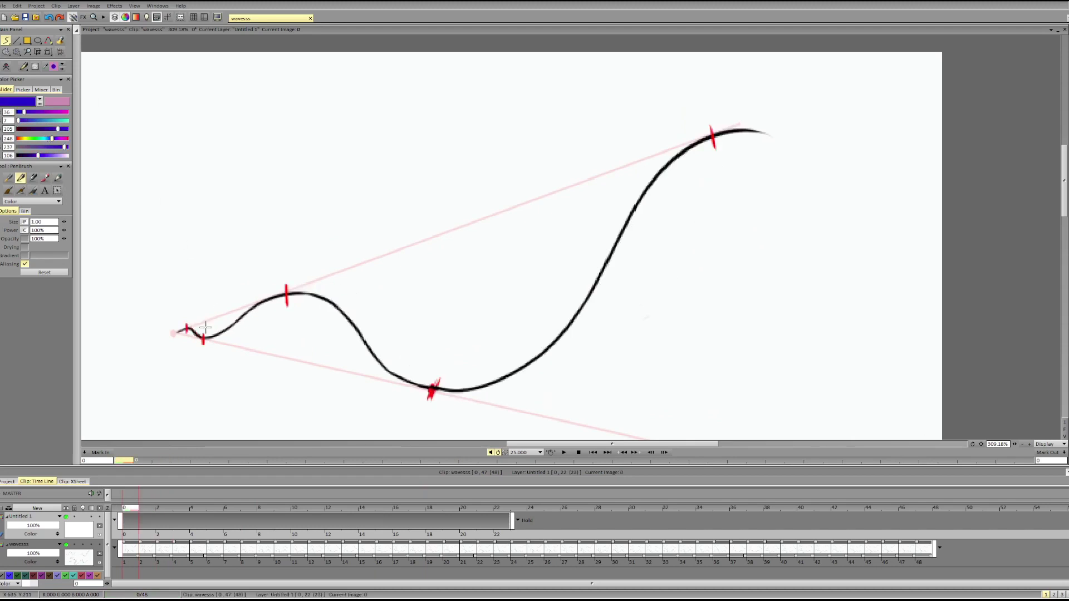
Mark the tapered wave's small downward slope with a blue stroke on every second frame from frame 0 to frame 6
{"action": "key", "text": "Right"}
{"action": "key", "text": "Right"}
{"action": "key", "text": "Right"}
{"action": "key", "text": "Right"}
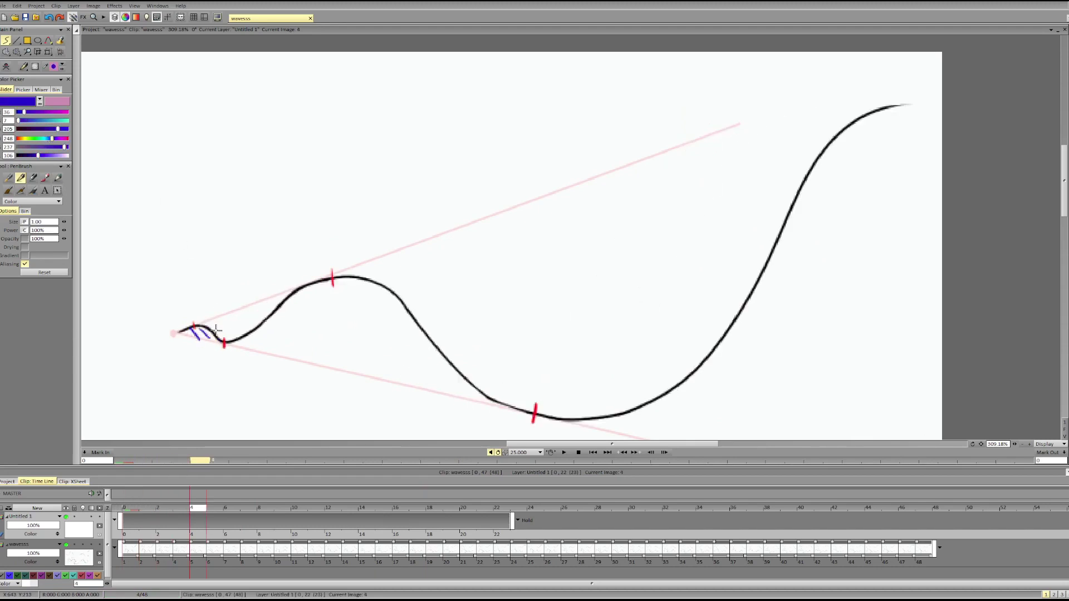
{"action": "key", "text": "Right"}
{"action": "key", "text": "Right"}
{"action": "key", "text": "Right"}
{"action": "key", "text": "Right"}
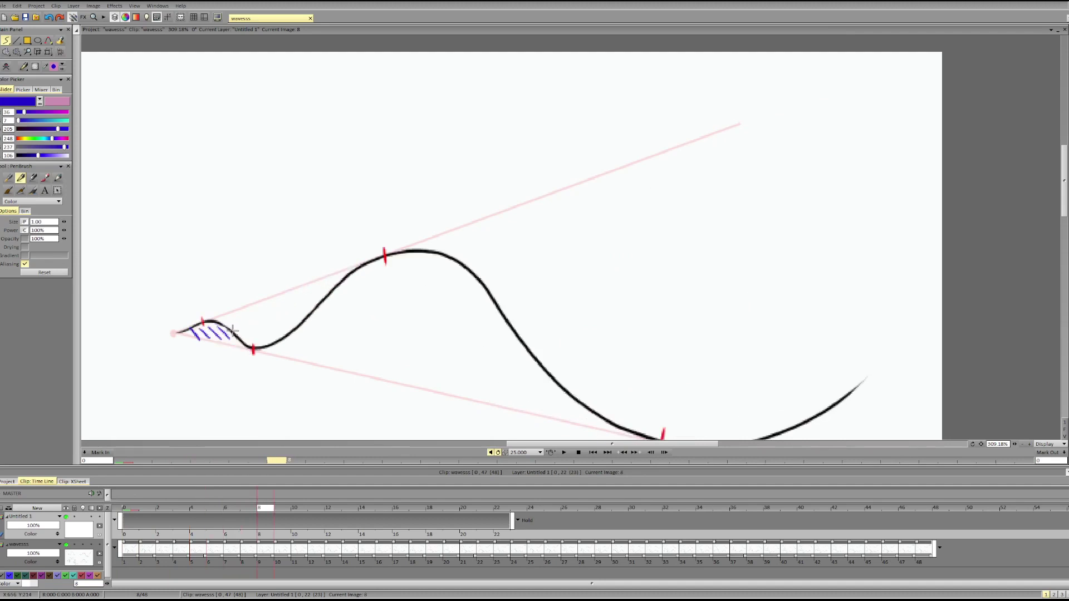
Continue tracing the travelling downward slope in blue on every second frame from frame 8 to frame 16
{"action": "key", "text": "Right"}
{"action": "key", "text": "Right"}
{"action": "key", "text": "Right"}
{"action": "key", "text": "Right"}
{"action": "key", "text": "Right"}
{"action": "key", "text": "Right"}
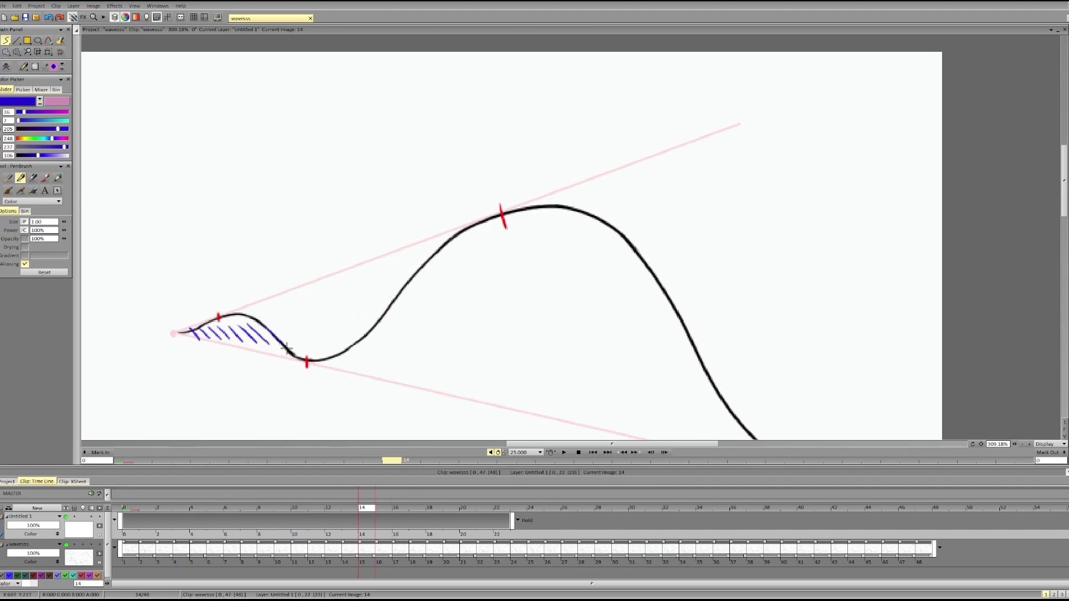
{"action": "key", "text": "Right"}
{"action": "key", "text": "Right"}
{"action": "left_click_drag", "start_coordinate": [278, 322], "coordinate": [305, 345]}
{"action": "key", "text": "Right"}
{"action": "key", "text": "Right"}
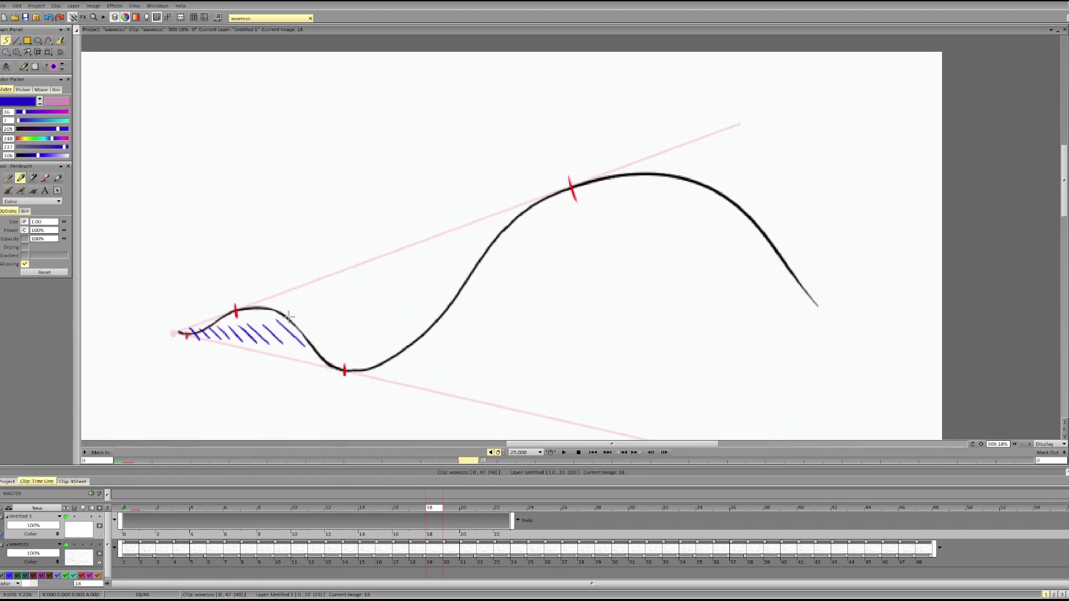
Trace the growing downward slope in blue on every second frame from frame 18 to frame 26 and advance to frame 28
{"action": "key", "text": "Right"}
{"action": "key", "text": "Right"}
{"action": "key", "text": "Right"}
{"action": "key", "text": "Right"}
{"action": "mouse_move", "coordinate": [319, 311]}
{"action": "left_mouse_down"}
{"action": "mouse_move", "coordinate": [352, 344]}
{"action": "mouse_move", "coordinate": [366, 339]}
{"action": "left_mouse_up"}
{"action": "key", "text": "Right"}
{"action": "key", "text": "Right"}
{"action": "key", "text": "Right"}
{"action": "key", "text": "Right"}
{"action": "left_click_drag", "start_coordinate": [362, 301], "coordinate": [395, 340]}
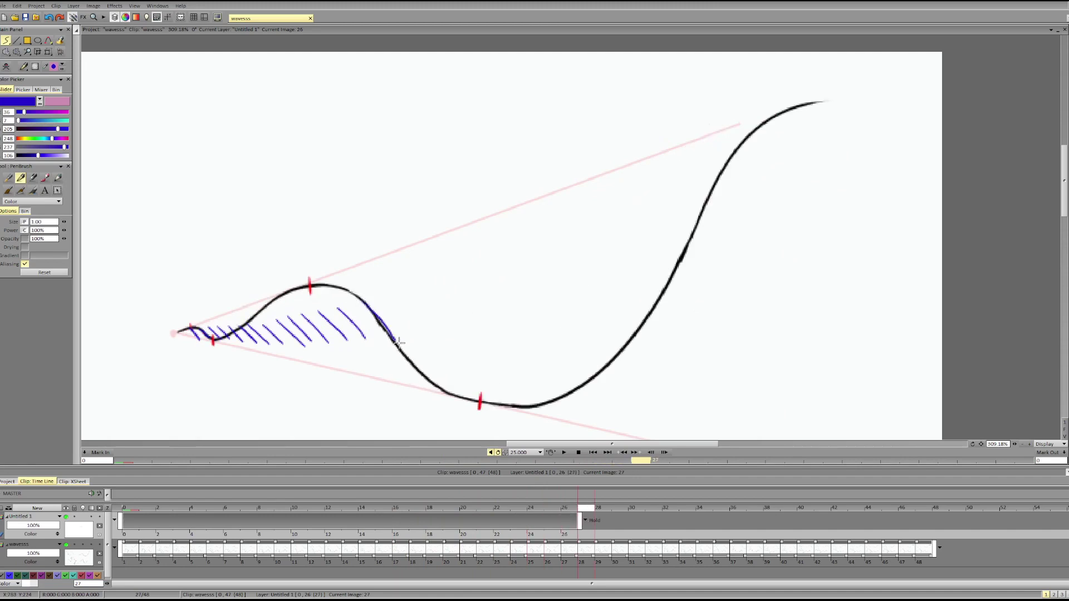
{"action": "key", "text": "Right"}
{"action": "key", "text": "Right"}
Try a blue arrow beneath the closely spaced slope marks and undo it
{"action": "left_click_drag", "start_coordinate": [192, 350], "coordinate": [304, 359]}
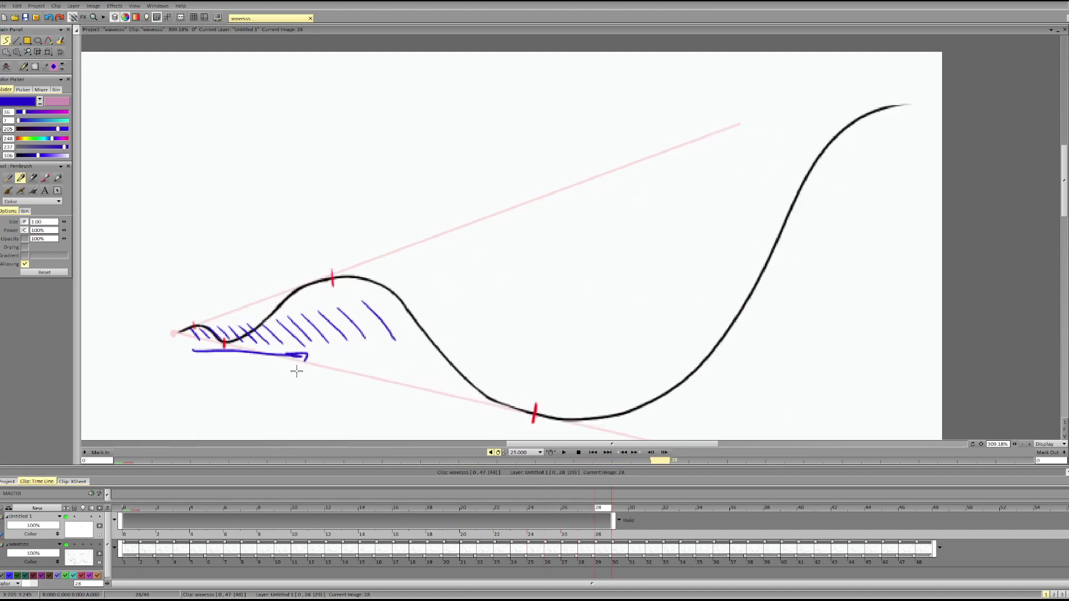
{"action": "key", "text": "ctrl+z"}
Mark the downward slope in blue on frames 28, 30 and 32
{"action": "left_click_drag", "start_coordinate": [392, 295], "coordinate": [439, 352]}
{"action": "key", "text": "Right"}
{"action": "key", "text": "Right"}
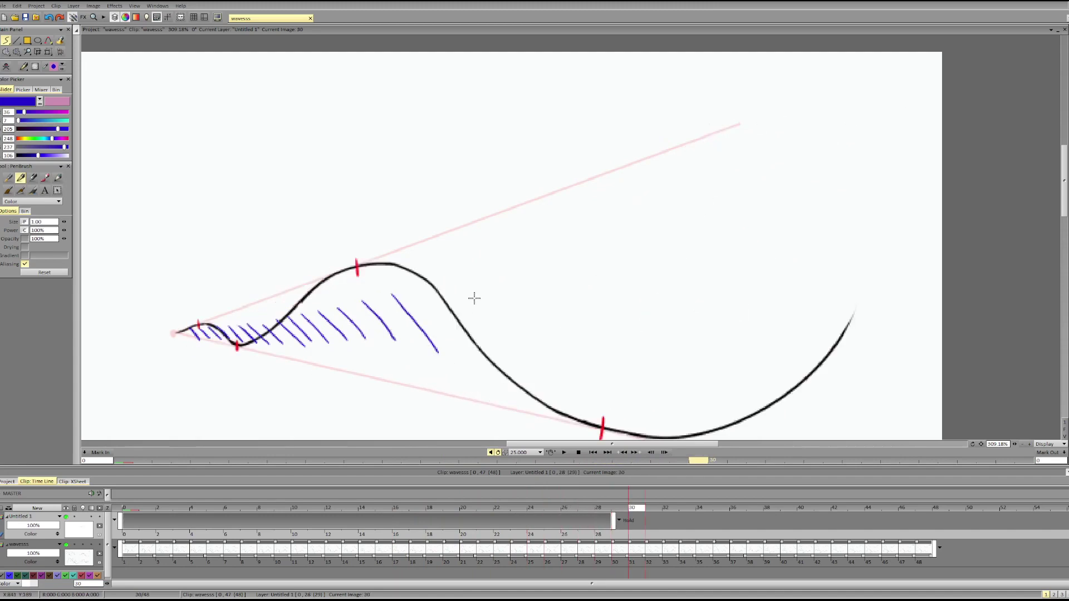
{"action": "left_click_drag", "start_coordinate": [440, 301], "coordinate": [482, 352]}
{"action": "key", "text": "Right"}
{"action": "key", "text": "Right"}
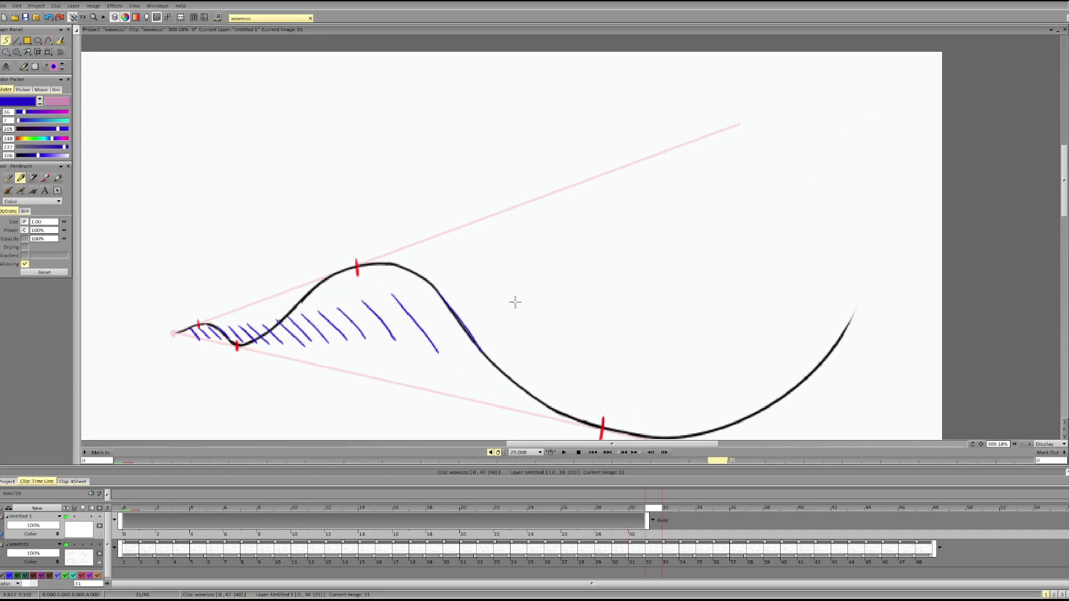
{"action": "left_click_drag", "start_coordinate": [475, 271], "coordinate": [531, 345]}
Mark the downward slope in blue on frames 34, 36 and 38, redoing any stroke that misses the wave line
{"action": "key", "text": "Right"}
{"action": "key", "text": "Right"}
{"action": "left_click_drag", "start_coordinate": [530, 274], "coordinate": [565, 328]}
{"action": "key", "text": "ctrl+z"}
{"action": "key", "text": "Right"}
{"action": "key", "text": "Right"}
{"action": "left_click_drag", "start_coordinate": [564, 247], "coordinate": [608, 301]}
{"action": "key", "text": "Right"}
{"action": "key", "text": "Right"}
{"action": "left_click_drag", "start_coordinate": [616, 224], "coordinate": [674, 297]}
Mark the downward slope in blue on frame 40, undoing and redrawing the stroke until it follows the wave
{"action": "key", "text": "Right"}
{"action": "key", "text": "Right"}
{"action": "left_click_drag", "start_coordinate": [690, 237], "coordinate": [724, 295]}
{"action": "key", "text": "ctrl+z"}
{"action": "left_click_drag", "start_coordinate": [676, 220], "coordinate": [727, 307]}
{"action": "key", "text": "ctrl+z"}
{"action": "left_click_drag", "start_coordinate": [671, 219], "coordinate": [721, 283]}
Mark the end of the wave's downward slope in blue on frames 42 and 44, redrawing misplaced strokes
{"action": "key", "text": "Right"}
{"action": "key", "text": "Right"}
{"action": "mouse_move", "coordinate": [719, 196]}
{"action": "left_mouse_down"}
{"action": "mouse_move", "coordinate": [779, 280]}
{"action": "mouse_move", "coordinate": [778, 251]}
{"action": "mouse_move", "coordinate": [792, 274]}
{"action": "left_mouse_up"}
{"action": "key", "text": "ctrl+z"}
{"action": "key", "text": "Right"}
{"action": "key", "text": "Right"}
{"action": "left_click_drag", "start_coordinate": [806, 184], "coordinate": [863, 215]}
{"action": "key", "text": "ctrl+z"}
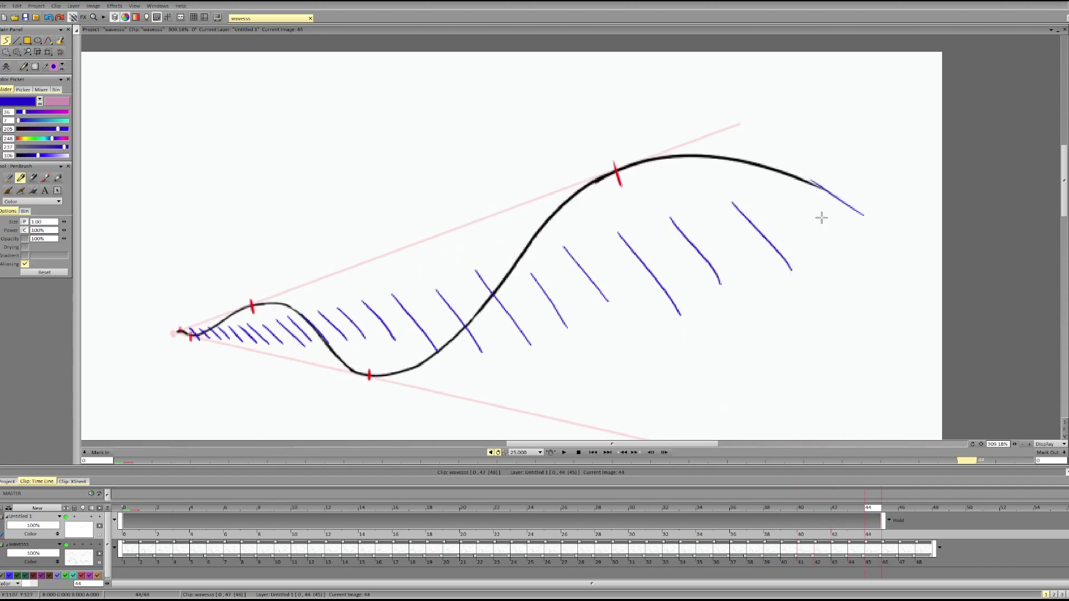
Step back through the animation to frame 0, comparing the wave's slope with the spacing of the blue marks
{"action": "key", "text": "Left"}
{"action": "key", "text": "Left"}
{"action": "key", "text": "Left"}
{"action": "key", "text": "Left"}
{"action": "key", "text": "Left"}
{"action": "key", "text": "Left"}
{"action": "key", "text": "Left"}
{"action": "key", "text": "Left"}
{"action": "key", "text": "Left"}
{"action": "key", "text": "Left"}
{"action": "key", "text": "Left"}
{"action": "key", "text": "Left"}
{"action": "key", "text": "Left"}
{"action": "key", "text": "Left"}
{"action": "key", "text": "Left"}
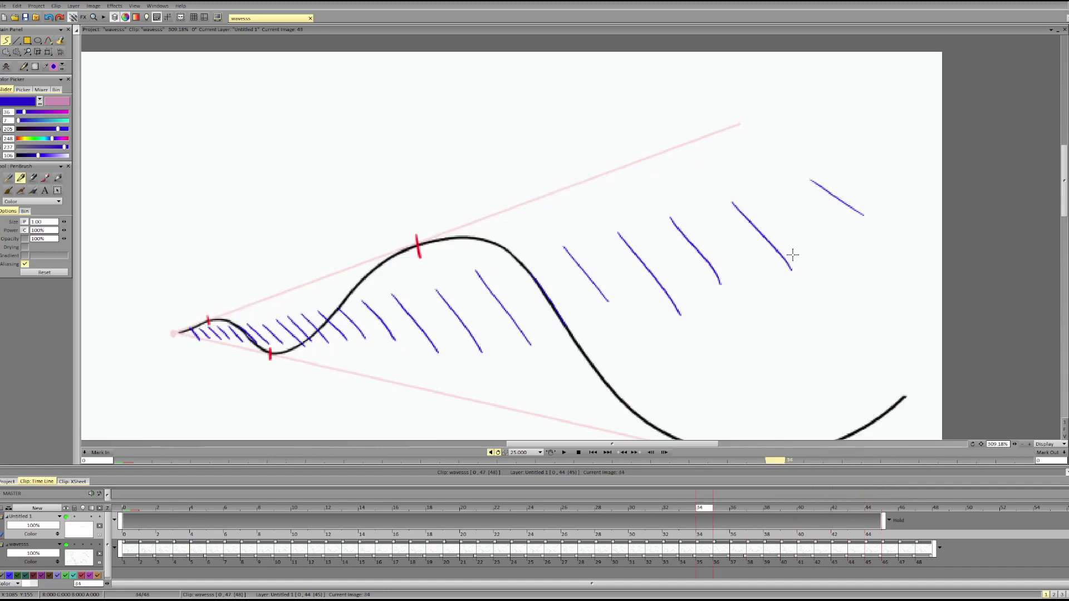
{"action": "key", "text": "Left"}
{"action": "key", "text": "Left"}
{"action": "key", "text": "Left"}
{"action": "key", "text": "Left"}
{"action": "key", "text": "Left"}
{"action": "key", "text": "Left"}
{"action": "key", "text": "Left"}
{"action": "key", "text": "Left"}
{"action": "key", "text": "Left"}
{"action": "key", "text": "Left"}
{"action": "key", "text": "Left"}
{"action": "key", "text": "Left"}
{"action": "key", "text": "Left"}
{"action": "key", "text": "Left"}
{"action": "key", "text": "Left"}
{"action": "key", "text": "Left"}
{"action": "key", "text": "Left"}
{"action": "key", "text": "Left"}
{"action": "key", "text": "Left"}
{"action": "key", "text": "Left"}
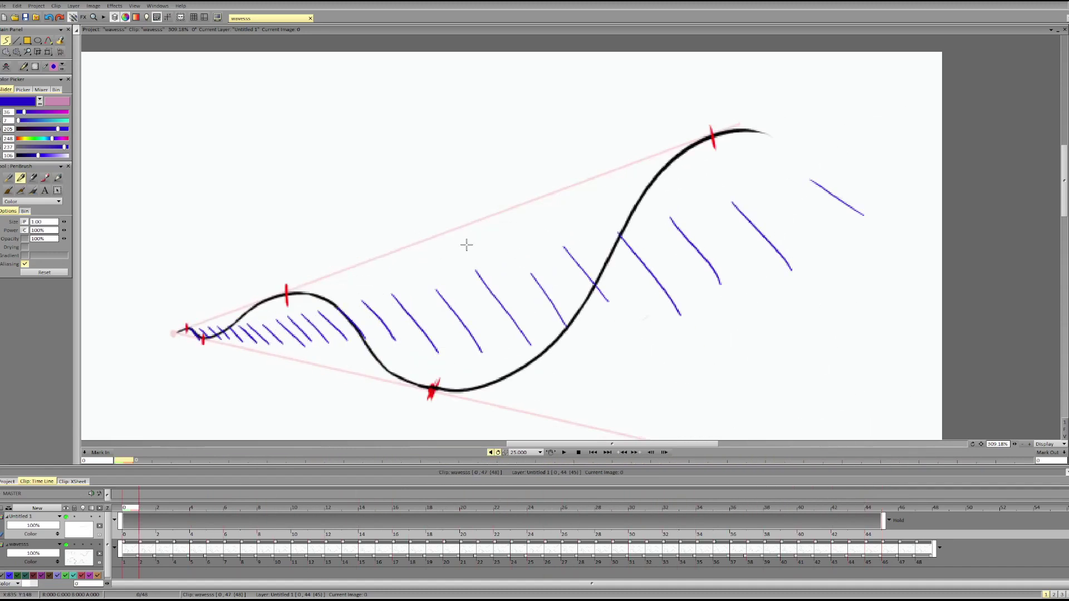
Try a blue stroke sweeping from the first large crest up along the slope marks and undo it
{"action": "left_click_drag", "start_coordinate": [295, 304], "coordinate": [673, 189]}
{"action": "key", "text": "ctrl+z"}
Scrub forward and backward through the frames to examine how the travelling slope lines up with the blue marks
{"action": "key", "text": "Right"}
{"action": "key", "text": "Right"}
{"action": "key", "text": "Right"}
{"action": "key", "text": "Right"}
{"action": "key", "text": "Right"}
{"action": "key", "text": "Right"}
{"action": "key", "text": "Right"}
{"action": "key", "text": "Right"}
{"action": "key", "text": "Right"}
{"action": "key", "text": "Right"}
{"action": "key", "text": "Right"}
{"action": "key", "text": "Right"}
{"action": "key", "text": "Right"}
{"action": "key", "text": "Right"}
{"action": "key", "text": "Right"}
{"action": "key", "text": "Right"}
{"action": "key", "text": "Right"}
{"action": "key", "text": "Right"}
{"action": "key", "text": "Right"}
{"action": "key", "text": "Right"}
{"action": "key", "text": "Right"}
{"action": "key", "text": "Right"}
{"action": "key", "text": "Right"}
{"action": "key", "text": "Right"}
{"action": "key", "text": "Right"}
{"action": "key", "text": "Right"}
{"action": "key", "text": "Right"}
{"action": "key", "text": "Right"}
{"action": "key", "text": "Right"}
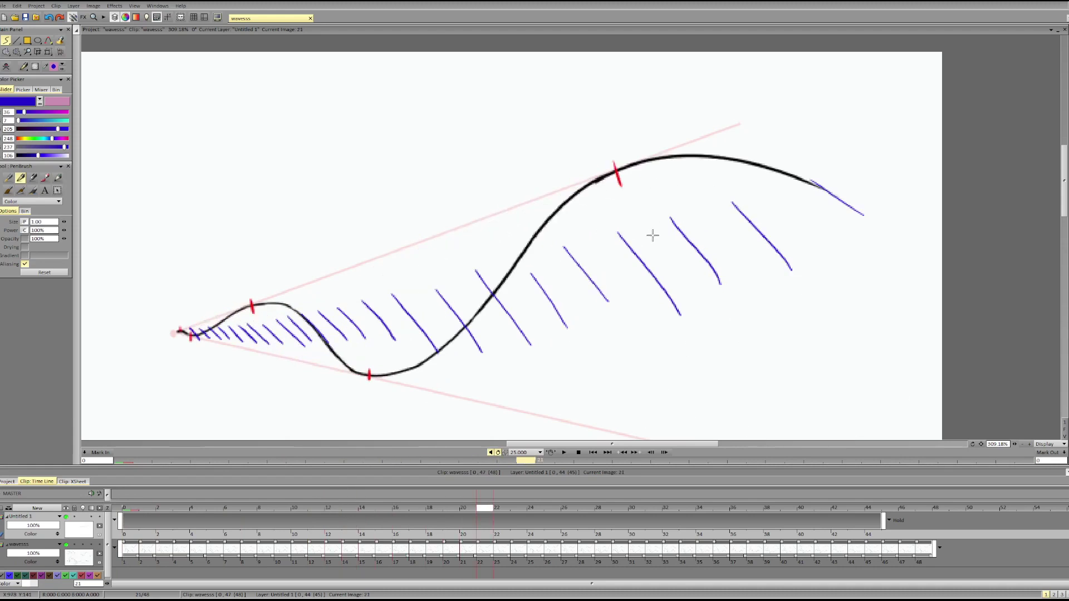
{"action": "key", "text": "Left"}
{"action": "key", "text": "Left"}
{"action": "key", "text": "Left"}
{"action": "key", "text": "Left"}
{"action": "key", "text": "Left"}
{"action": "key", "text": "Left"}
{"action": "key", "text": "Left"}
{"action": "key", "text": "Left"}
{"action": "key", "text": "Left"}
{"action": "key", "text": "Left"}
{"action": "key", "text": "Left"}
{"action": "key", "text": "Left"}
{"action": "key", "text": "Left"}
{"action": "key", "text": "Left"}
{"action": "key", "text": "Left"}
{"action": "key", "text": "Left"}
{"action": "key", "text": "Left"}
{"action": "key", "text": "Left"}
{"action": "key", "text": "Left"}
{"action": "key", "text": "Left"}
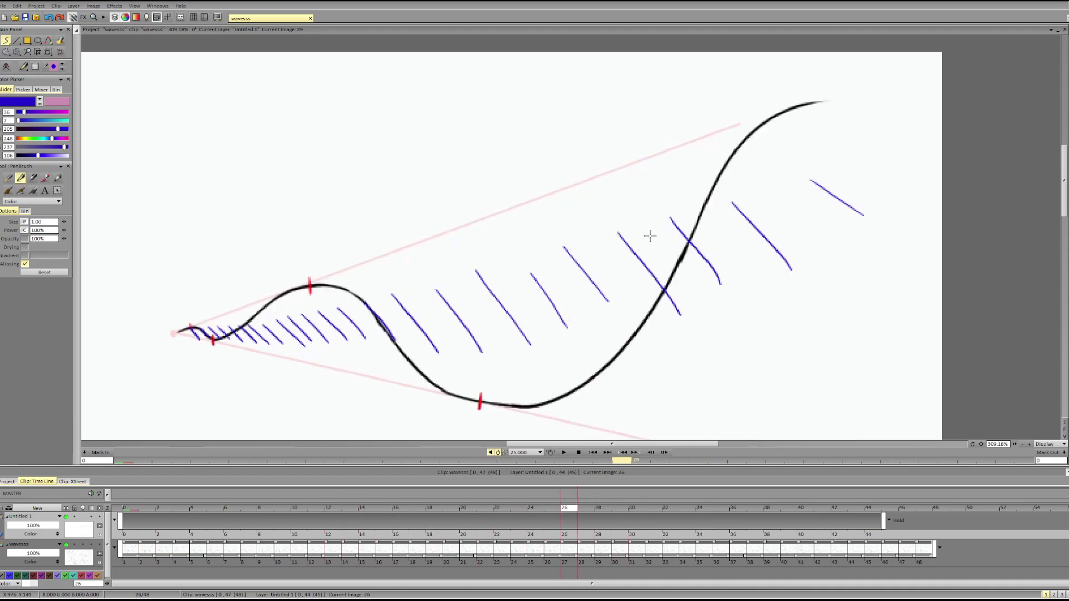
Step forward through the frames and back to frame 0, examining how the tapered wave's slope lines up with the blue marks
{"action": "key", "text": "Right"}
{"action": "key", "text": "Right"}
{"action": "key", "text": "Right"}
{"action": "key", "text": "Right"}
{"action": "key", "text": "Right"}
{"action": "key", "text": "Right"}
{"action": "key", "text": "Right"}
{"action": "key", "text": "Right"}
{"action": "key", "text": "Right"}
{"action": "key", "text": "Right"}
{"action": "key", "text": "Right"}
{"action": "key", "text": "Right"}
{"action": "key", "text": "Right"}
{"action": "key", "text": "Right"}
{"action": "key", "text": "Right"}
{"action": "key", "text": "Right"}
{"action": "key", "text": "Right"}
{"action": "key", "text": "Right"}
{"action": "key", "text": "Right"}
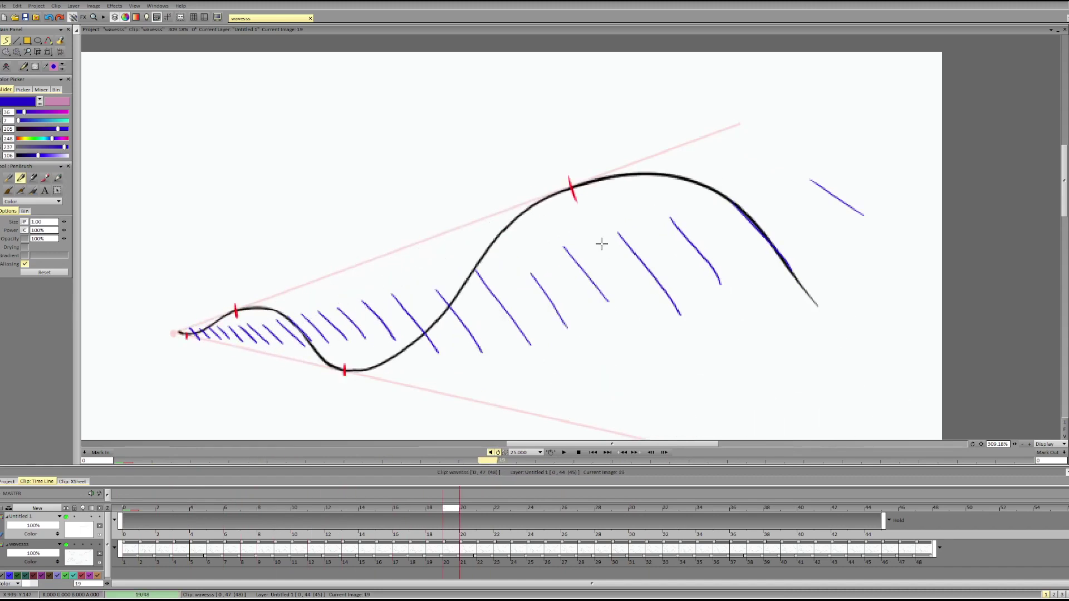
{"action": "key", "text": "Left"}
{"action": "key", "text": "Left"}
{"action": "key", "text": "Left"}
{"action": "key", "text": "Left"}
{"action": "key", "text": "Left"}
{"action": "key", "text": "Left"}
{"action": "key", "text": "Left"}
{"action": "key", "text": "Left"}
{"action": "key", "text": "Left"}
{"action": "key", "text": "Left"}
{"action": "key", "text": "Left"}
{"action": "key", "text": "Left"}
{"action": "key", "text": "Left"}
{"action": "key", "text": "Left"}
{"action": "key", "text": "Left"}
{"action": "key", "text": "Left"}
{"action": "key", "text": "Left"}
{"action": "key", "text": "Left"}
{"action": "key", "text": "Left"}
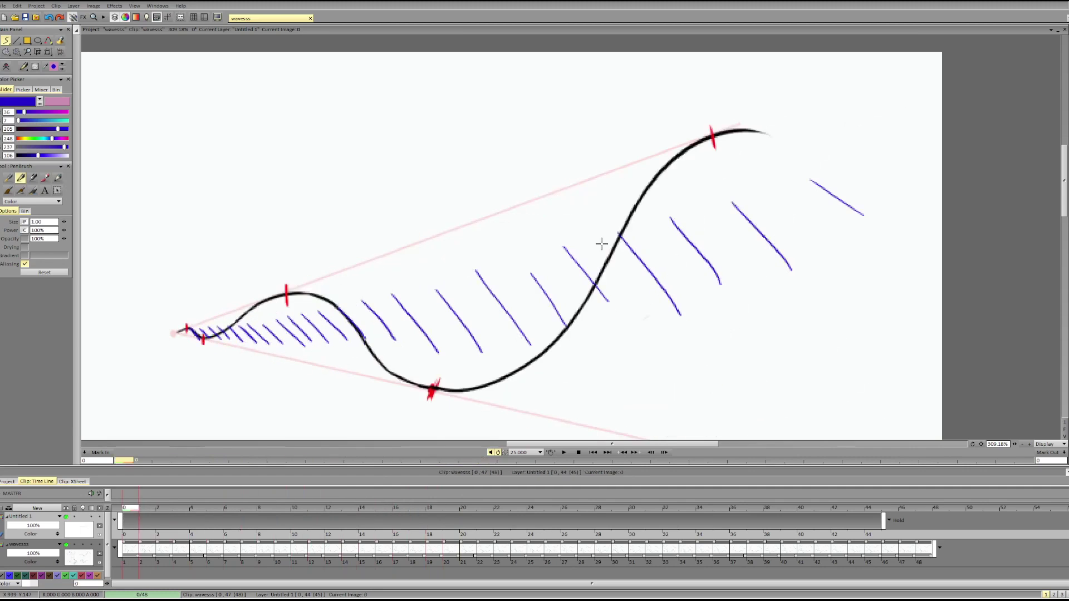
Scrub the animation forward and back to frame 0 again, comparing slope spacing at the tapered wave's narrow end with the wide end
{"action": "key", "text": "Right"}
{"action": "key", "text": "Right"}
{"action": "key", "text": "Right"}
{"action": "key", "text": "Right"}
{"action": "key", "text": "Right"}
{"action": "key", "text": "Right"}
{"action": "key", "text": "Right"}
{"action": "key", "text": "Right"}
{"action": "key", "text": "Right"}
{"action": "key", "text": "Right"}
{"action": "key", "text": "Right"}
{"action": "key", "text": "Right"}
{"action": "key", "text": "Right"}
{"action": "key", "text": "Right"}
{"action": "key", "text": "Right"}
{"action": "key", "text": "Right"}
{"action": "key", "text": "Right"}
{"action": "key", "text": "Right"}
{"action": "key", "text": "Right"}
{"action": "key", "text": "Right"}
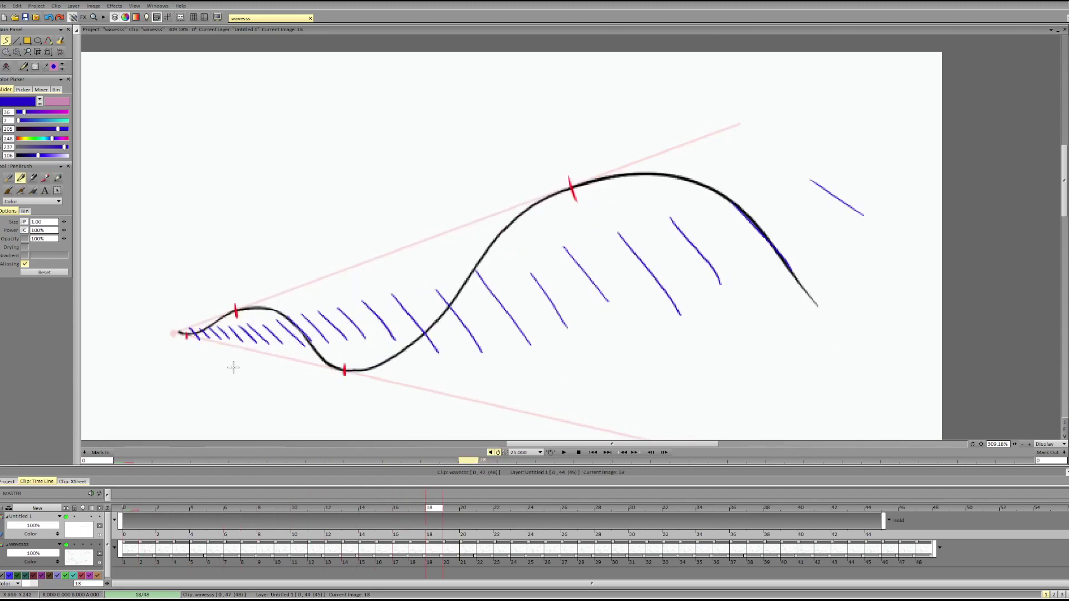
{"action": "key", "text": "Right"}
{"action": "key", "text": "Right"}
{"action": "key", "text": "Right"}
{"action": "key", "text": "Right"}
{"action": "key", "text": "Right"}
{"action": "key", "text": "Right"}
{"action": "key", "text": "Right"}
{"action": "key", "text": "Left"}
{"action": "key", "text": "Left"}
{"action": "key", "text": "Left"}
{"action": "key", "text": "Left"}
{"action": "key", "text": "Left"}
{"action": "key", "text": "Left"}
{"action": "key", "text": "Left"}
{"action": "key", "text": "Left"}
{"action": "key", "text": "Left"}
{"action": "key", "text": "Left"}
{"action": "key", "text": "Left"}
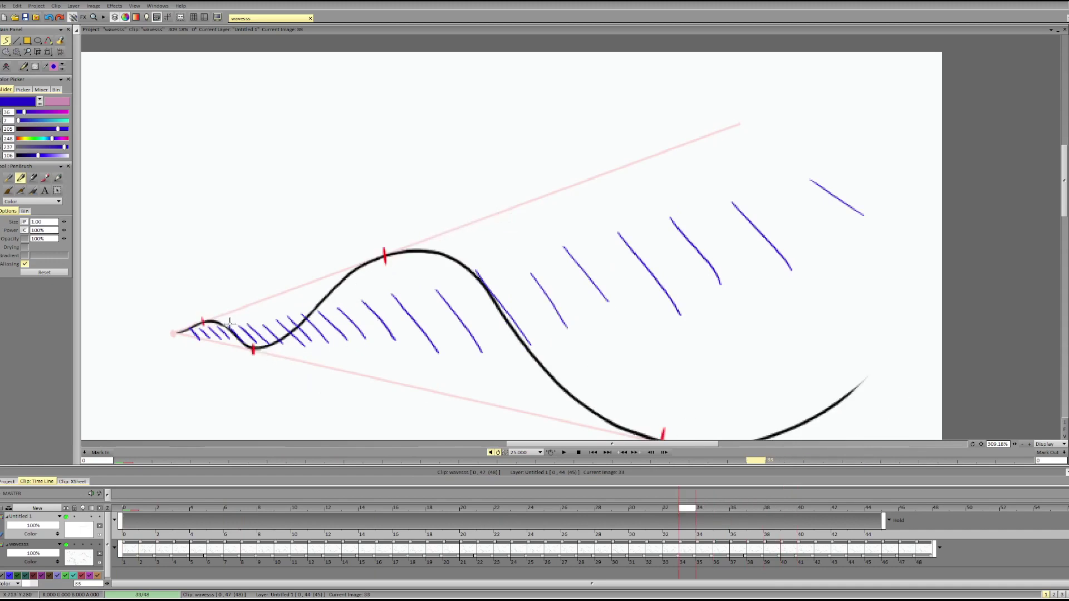
{"action": "key", "text": "Left"}
{"action": "key", "text": "Left"}
{"action": "key", "text": "Left"}
{"action": "key", "text": "Left"}
{"action": "key", "text": "Left"}
{"action": "key", "text": "Left"}
{"action": "key", "text": "Left"}
{"action": "key", "text": "Left"}
{"action": "key", "text": "Left"}
{"action": "key", "text": "Left"}
{"action": "key", "text": "Left"}
{"action": "key", "text": "Left"}
{"action": "key", "text": "Left"}
{"action": "key", "text": "Left"}
{"action": "key", "text": "Left"}
{"action": "key", "text": "Left"}
{"action": "key", "text": "Left"}
{"action": "key", "text": "Left"}
{"action": "key", "text": "Left"}
{"action": "key", "text": "Left"}
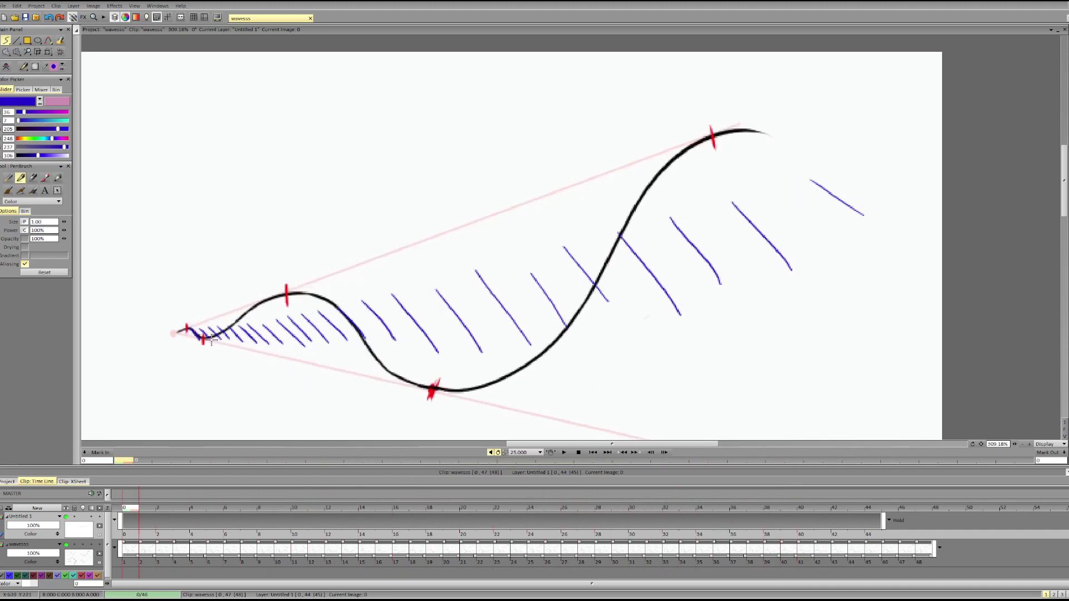
Try blue strokes along the slopes of the leaf-shaped wave below the even wave on frame 0 and undo them
{"action": "left_click_drag", "start_coordinate": [1014, 443], "coordinate": [960, 431]}
{"action": "left_click_drag", "start_coordinate": [1063, 229], "coordinate": [1063, 257]}
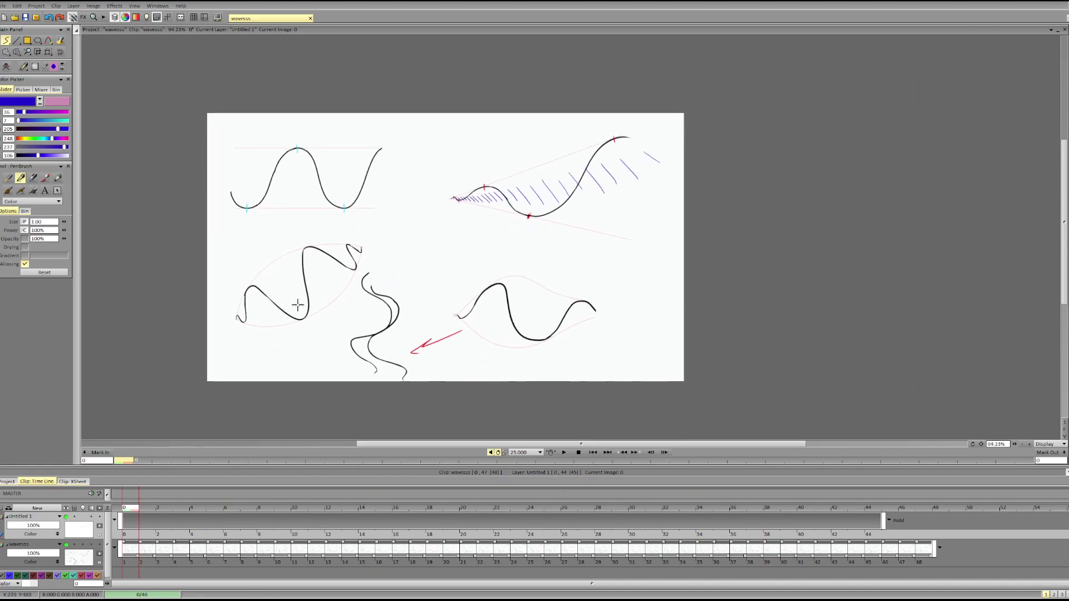
{"action": "left_click_drag", "start_coordinate": [1014, 444], "coordinate": [1023, 449]}
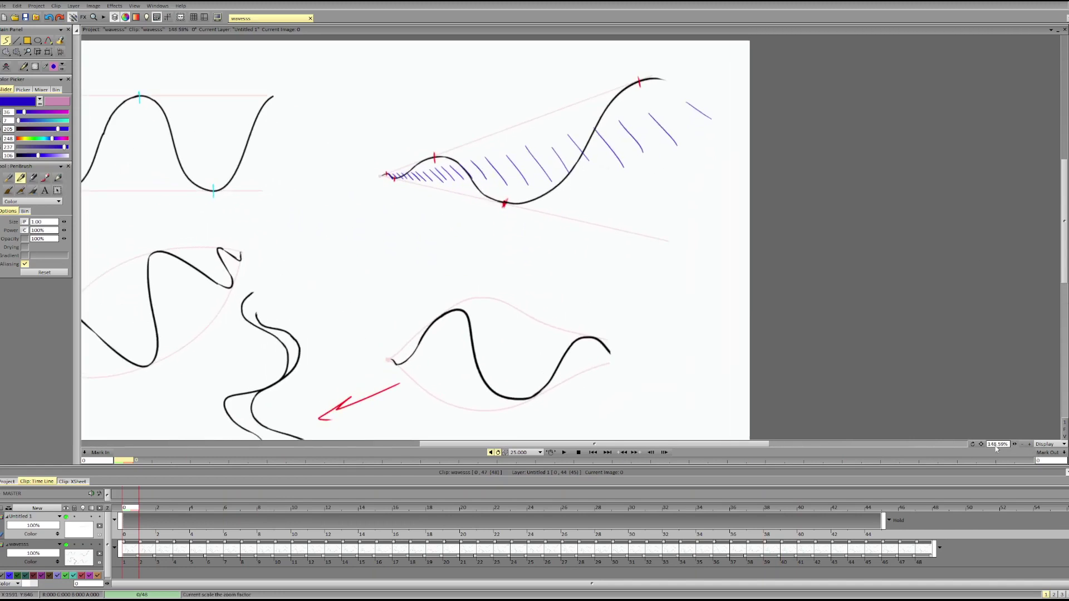
{"action": "left_click_drag", "start_coordinate": [499, 445], "coordinate": [442, 447]}
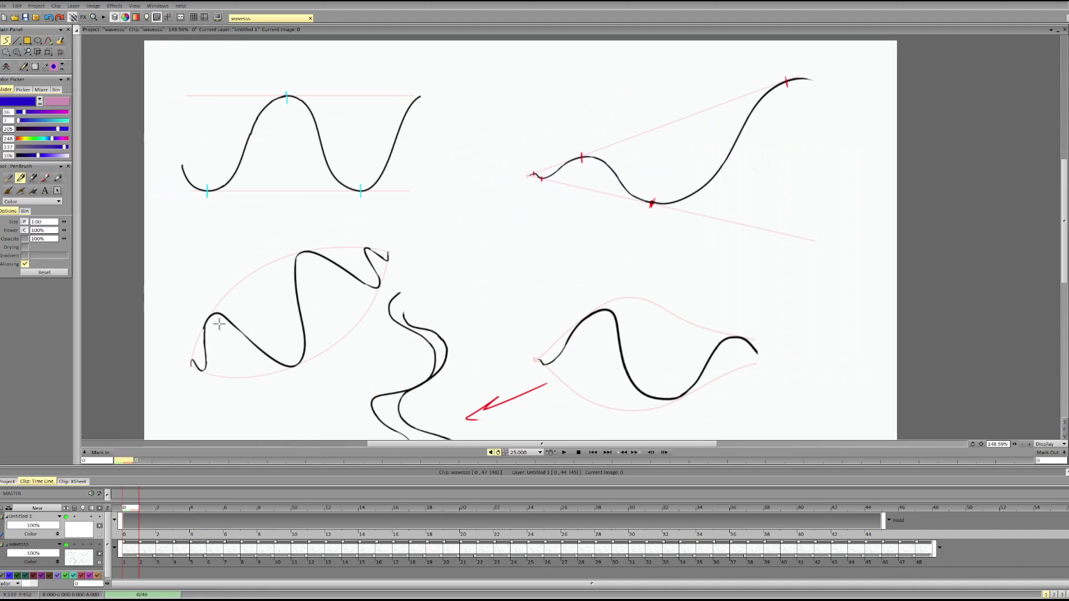
{"action": "mouse_move", "coordinate": [187, 359]}
{"action": "left_mouse_down"}
{"action": "mouse_move", "coordinate": [204, 304]}
{"action": "mouse_move", "coordinate": [199, 318]}
{"action": "left_mouse_up"}
{"action": "key", "text": "ctrl+z"}
{"action": "mouse_move", "coordinate": [185, 356]}
{"action": "left_mouse_down"}
{"action": "mouse_move", "coordinate": [198, 307]}
{"action": "mouse_move", "coordinate": [220, 292]}
{"action": "left_mouse_up"}
{"action": "left_click_drag", "start_coordinate": [270, 246], "coordinate": [369, 225]}
{"action": "key", "text": "ctrl+z"}
{"action": "key", "text": "ctrl+z"}
Mark the leaf-shaped wave's travelling downward slope in blue frame by frame, from its lower tip toward the wide middle
{"action": "key", "text": "Right"}
{"action": "mouse_move", "coordinate": [192, 358]}
{"action": "left_mouse_down"}
{"action": "mouse_move", "coordinate": [200, 371]}
{"action": "mouse_move", "coordinate": [210, 353]}
{"action": "mouse_move", "coordinate": [229, 368]}
{"action": "mouse_move", "coordinate": [281, 310]}
{"action": "mouse_move", "coordinate": [297, 325]}
{"action": "left_mouse_up"}
{"action": "key", "text": "Right"}
{"action": "key", "text": "Right"}
{"action": "key", "text": "Right"}
{"action": "key", "text": "Right"}
{"action": "key", "text": "Right"}
{"action": "key", "text": "Right"}
{"action": "key", "text": "Right"}
{"action": "key", "text": "Right"}
{"action": "key", "text": "Right"}
{"action": "key", "text": "Right"}
{"action": "key", "text": "Right"}
{"action": "key", "text": "Right"}
{"action": "key", "text": "Right"}
{"action": "key", "text": "Right"}
{"action": "key", "text": "Right"}
{"action": "key", "text": "Right"}
{"action": "key", "text": "Right"}
{"action": "key", "text": "Right"}
{"action": "key", "text": "Right"}
Continue the blue slope marks along the leaf-shaped wave to its upper tip, advancing the animation to frame 44
{"action": "mouse_move", "coordinate": [311, 272]}
{"action": "left_mouse_down"}
{"action": "mouse_move", "coordinate": [338, 299]}
{"action": "mouse_move", "coordinate": [336, 275]}
{"action": "mouse_move", "coordinate": [359, 286]}
{"action": "mouse_move", "coordinate": [385, 256]}
{"action": "left_mouse_up"}
{"action": "key", "text": "Right"}
{"action": "key", "text": "Right"}
{"action": "key", "text": "Right"}
{"action": "key", "text": "Right"}
{"action": "key", "text": "Right"}
{"action": "key", "text": "Right"}
{"action": "key", "text": "Right"}
{"action": "key", "text": "Right"}
{"action": "key", "text": "Right"}
{"action": "key", "text": "Right"}
{"action": "key", "text": "Right"}
{"action": "key", "text": "Right"}
{"action": "key", "text": "Right"}
{"action": "key", "text": "Right"}
{"action": "key", "text": "Right"}
{"action": "key", "text": "Right"}
{"action": "key", "text": "Right"}
{"action": "key", "text": "Right"}
{"action": "key", "text": "Right"}
{"action": "key", "text": "Right"}
{"action": "key", "text": "Right"}
{"action": "key", "text": "Right"}
{"action": "key", "text": "Right"}
{"action": "key", "text": "Right"}
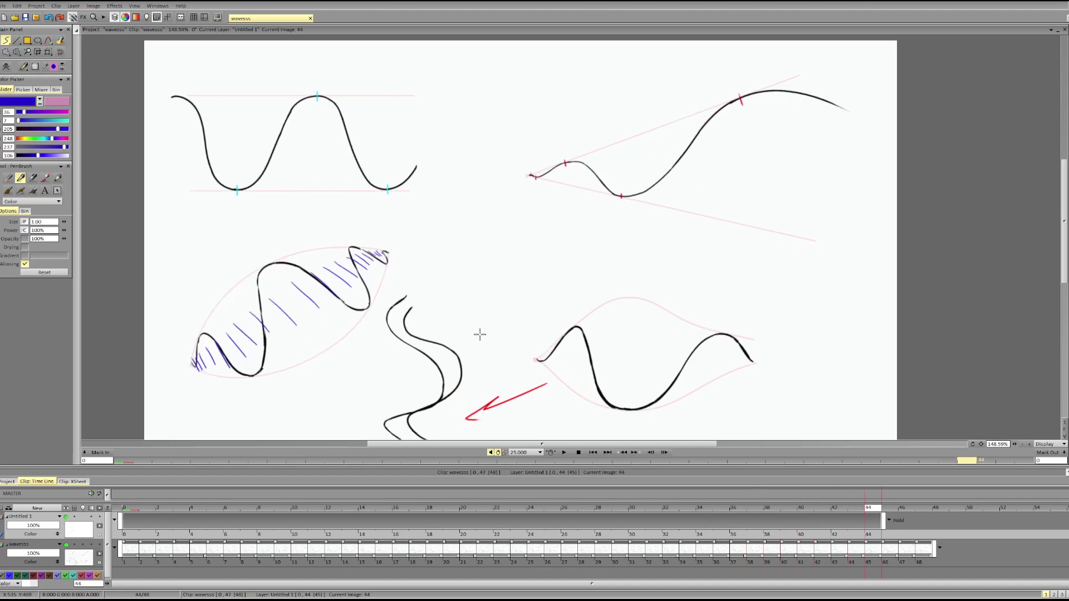
Step the animation back from frame 44 to frame 0, examining the blue slope marks along the leaf-shaped wave
{"action": "key", "text": "Left"}
{"action": "key", "text": "Left"}
{"action": "key", "text": "Left"}
{"action": "key", "text": "Left"}
{"action": "key", "text": "Left"}
{"action": "key", "text": "Left"}
{"action": "key", "text": "Left"}
{"action": "key", "text": "Left"}
{"action": "key", "text": "Left"}
{"action": "key", "text": "Left"}
{"action": "key", "text": "Left"}
{"action": "key", "text": "Left"}
{"action": "key", "text": "Left"}
{"action": "key", "text": "Left"}
{"action": "key", "text": "Left"}
{"action": "key", "text": "Left"}
{"action": "key", "text": "Left"}
{"action": "key", "text": "Left"}
{"action": "key", "text": "Left"}
{"action": "key", "text": "Left"}
{"action": "key", "text": "Left"}
{"action": "key", "text": "Left"}
{"action": "key", "text": "Left"}
{"action": "key", "text": "Left"}
{"action": "key", "text": "Left"}
{"action": "key", "text": "Left"}
{"action": "key", "text": "Left"}
{"action": "key", "text": "Left"}
{"action": "key", "text": "Left"}
{"action": "key", "text": "Left"}
{"action": "key", "text": "Left"}
{"action": "key", "text": "Left"}
{"action": "key", "text": "Left"}
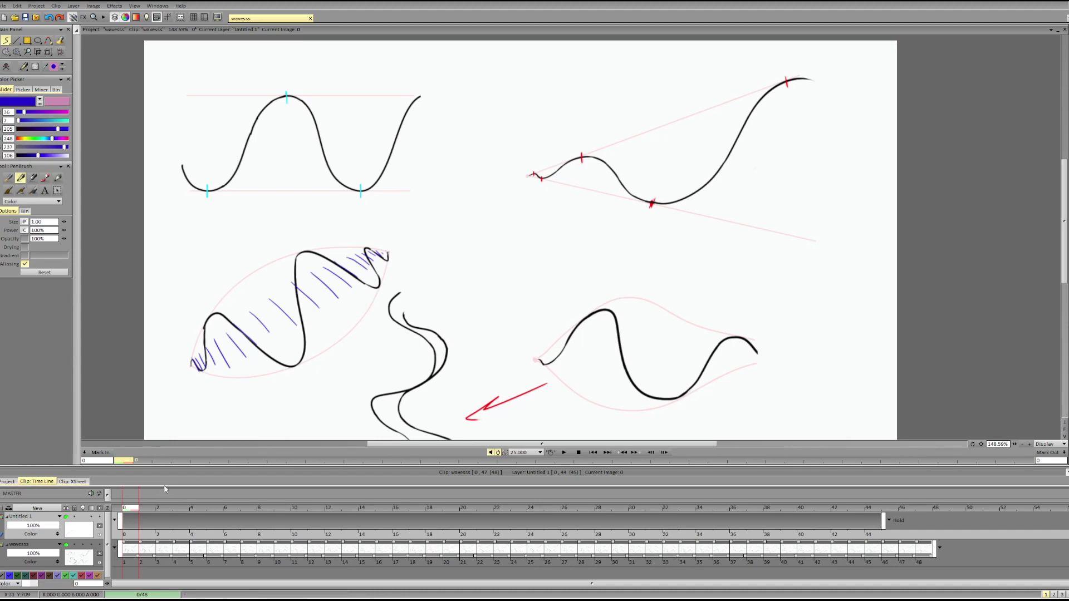
Fade the waves layer until it is barely visible and clear the blue slope marks from the drawing layer
{"action": "left_click_drag", "start_coordinate": [42, 553], "coordinate": [15, 554]}
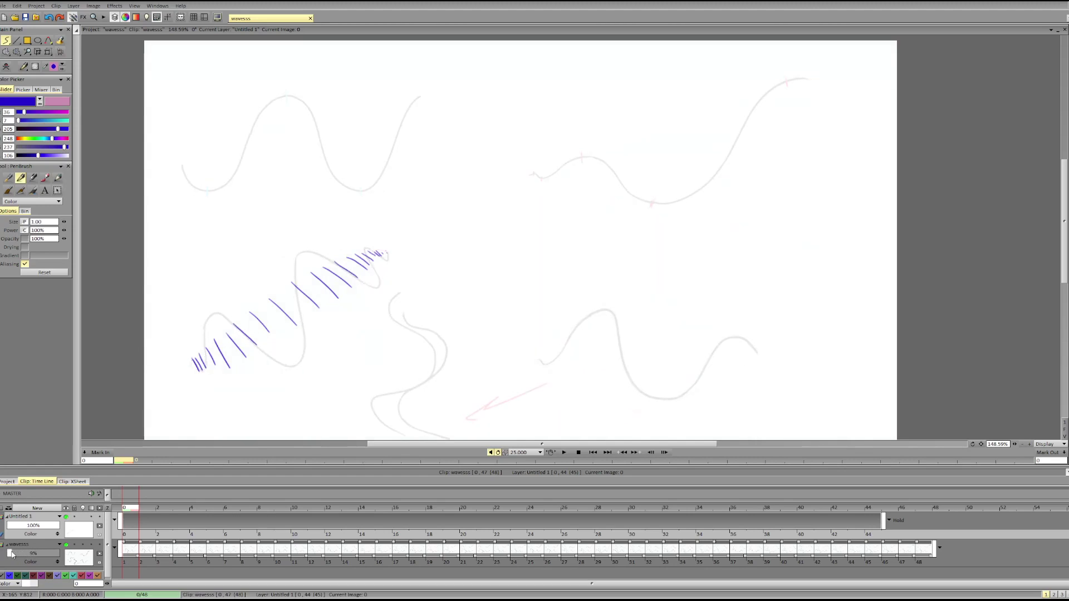
{"action": "left_click", "coordinate": [142, 550]}
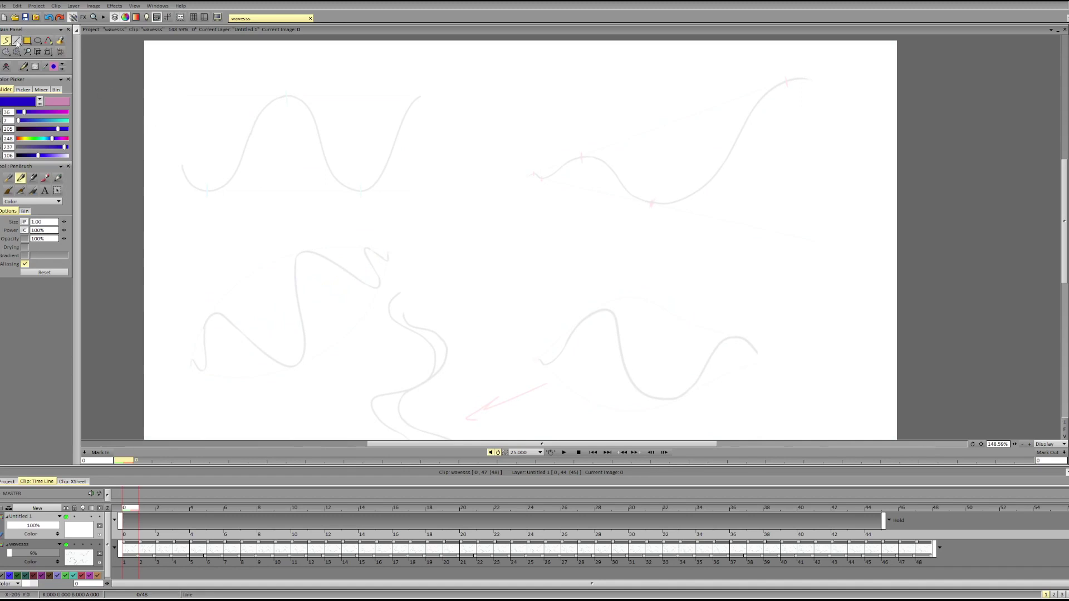
{"action": "left_click_drag", "start_coordinate": [427, 215], "coordinate": [511, 250]}
{"action": "key", "text": "ctrl+z"}
Draw a pink vertical line with a horizontal line running right from its midpoint in the empty middle of the canvas, brush size 2.00
{"action": "left_click", "coordinate": [1030, 445]}
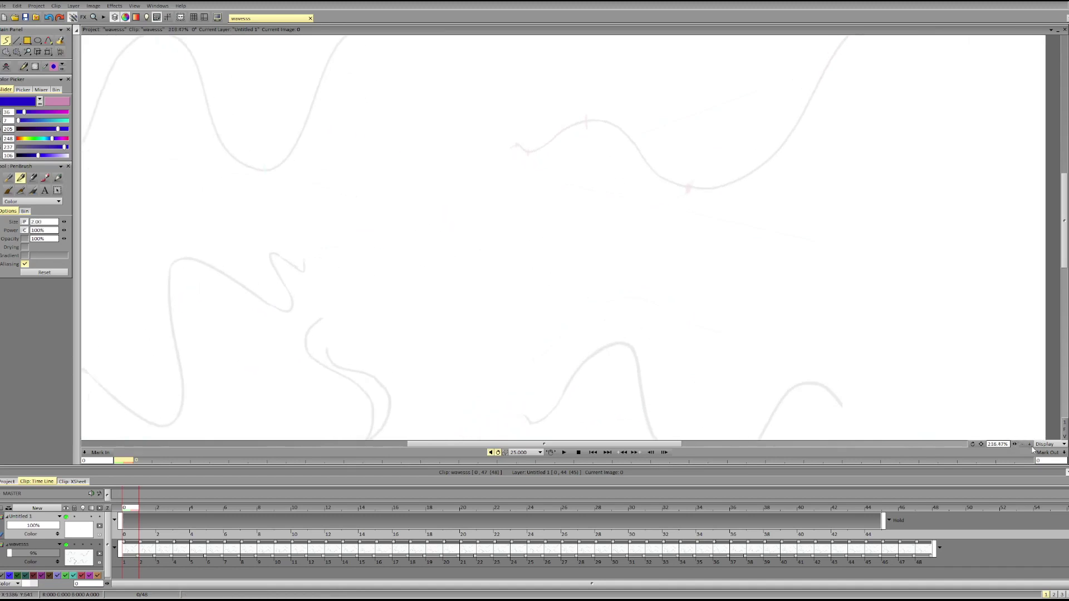
{"action": "left_click_drag", "start_coordinate": [1031, 448], "coordinate": [1037, 447]}
{"action": "left_click", "coordinate": [39, 103]}
{"action": "mouse_move", "coordinate": [376, 171]}
{"action": "left_mouse_down"}
{"action": "mouse_move", "coordinate": [381, 336]}
{"action": "mouse_move", "coordinate": [382, 306]}
{"action": "left_mouse_up"}
{"action": "key", "text": "ctrl+z"}
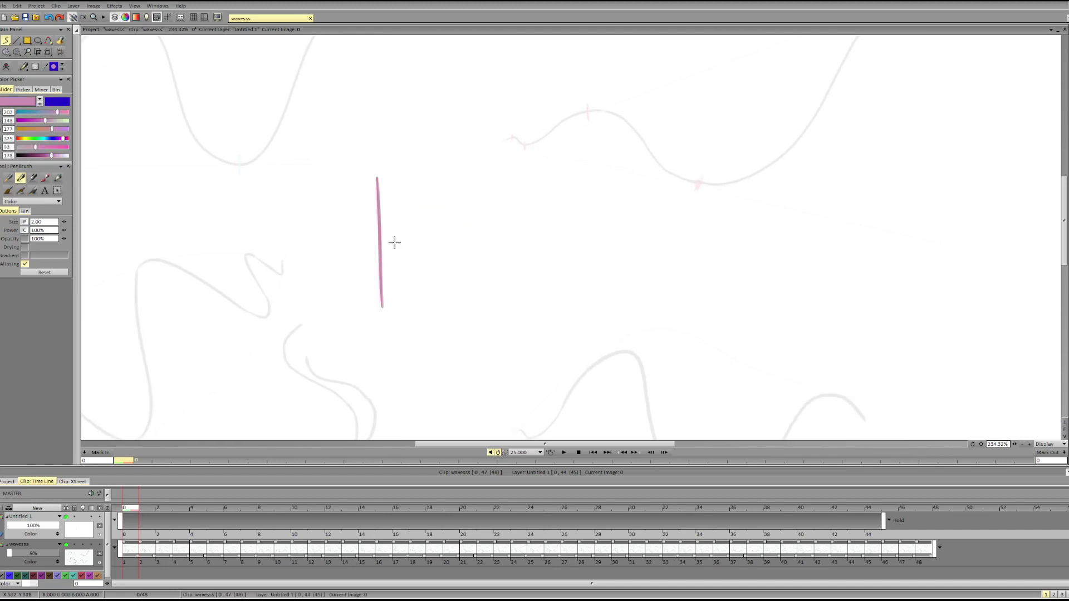
{"action": "left_click_drag", "start_coordinate": [381, 237], "coordinate": [638, 247]}
{"action": "key", "text": "ctrl+z"}
{"action": "left_click_drag", "start_coordinate": [380, 234], "coordinate": [621, 237]}
{"action": "key", "text": "ctrl+z"}
{"action": "left_click_drag", "start_coordinate": [381, 238], "coordinate": [617, 236]}
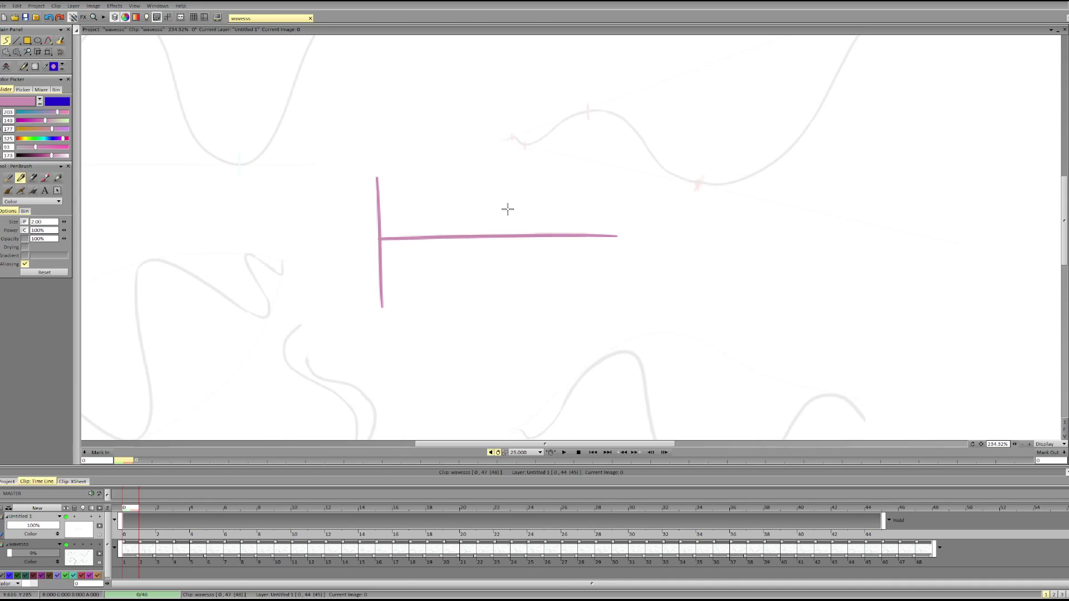
Create a new layer and draw a blue S-shaped wave on frame 0, rising from the lower part of the vertical line across the axis
{"action": "key", "text": "ctrl+shift+n"}
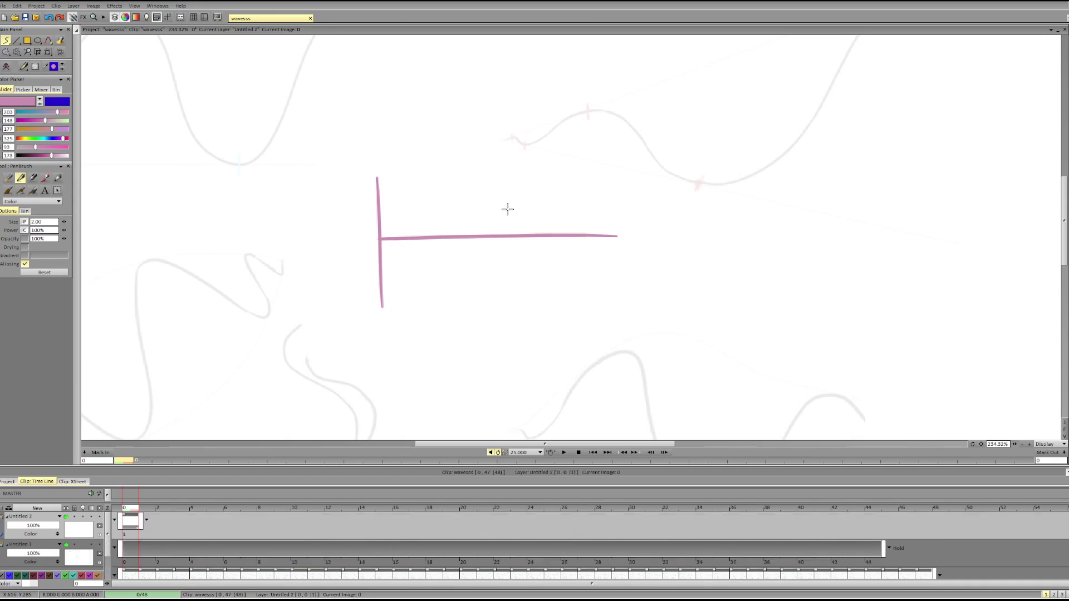
{"action": "left_click", "coordinate": [39, 101]}
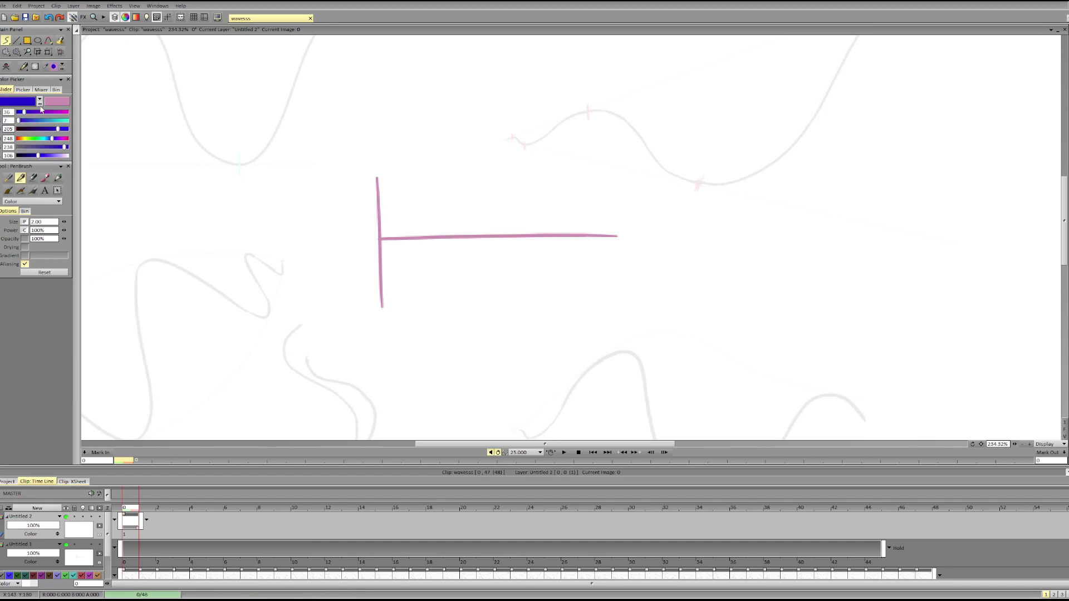
{"action": "left_click_drag", "start_coordinate": [1014, 444], "coordinate": [1032, 444]}
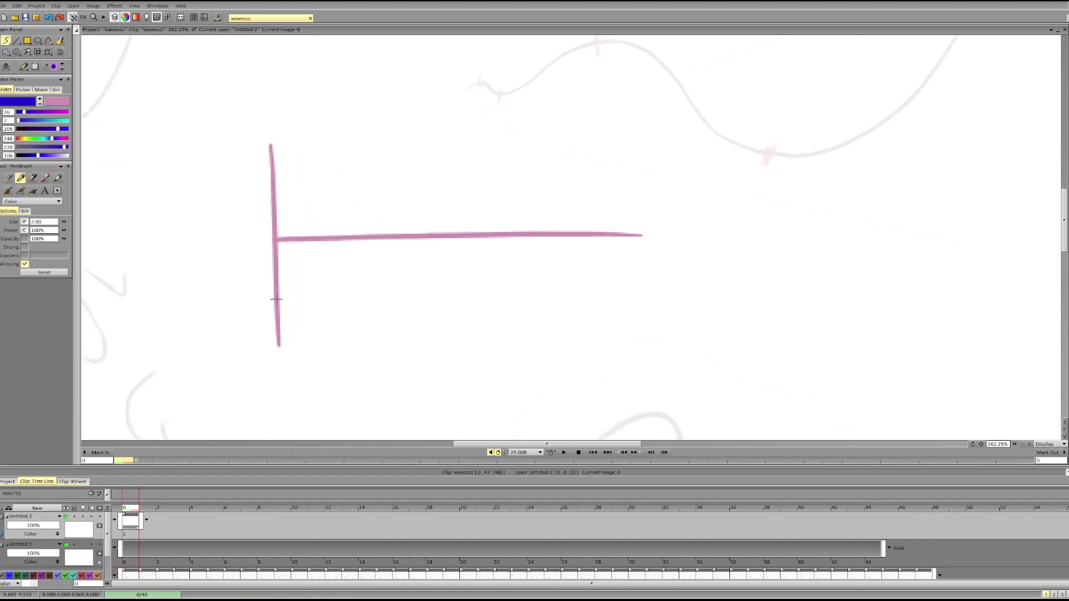
{"action": "left_click_drag", "start_coordinate": [278, 308], "coordinate": [621, 183]}
{"action": "key", "text": "ctrl+z"}
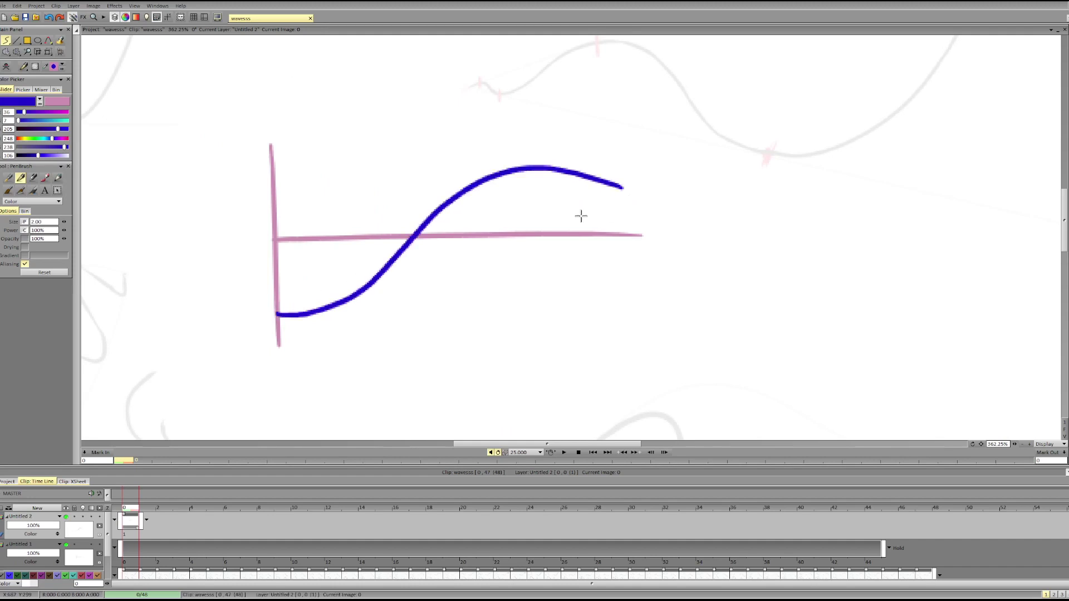
{"action": "key", "text": "ctrl+z"}
{"action": "mouse_move", "coordinate": [277, 312]}
{"action": "left_mouse_down"}
{"action": "mouse_move", "coordinate": [530, 162]}
{"action": "mouse_move", "coordinate": [638, 162]}
{"action": "left_mouse_up"}
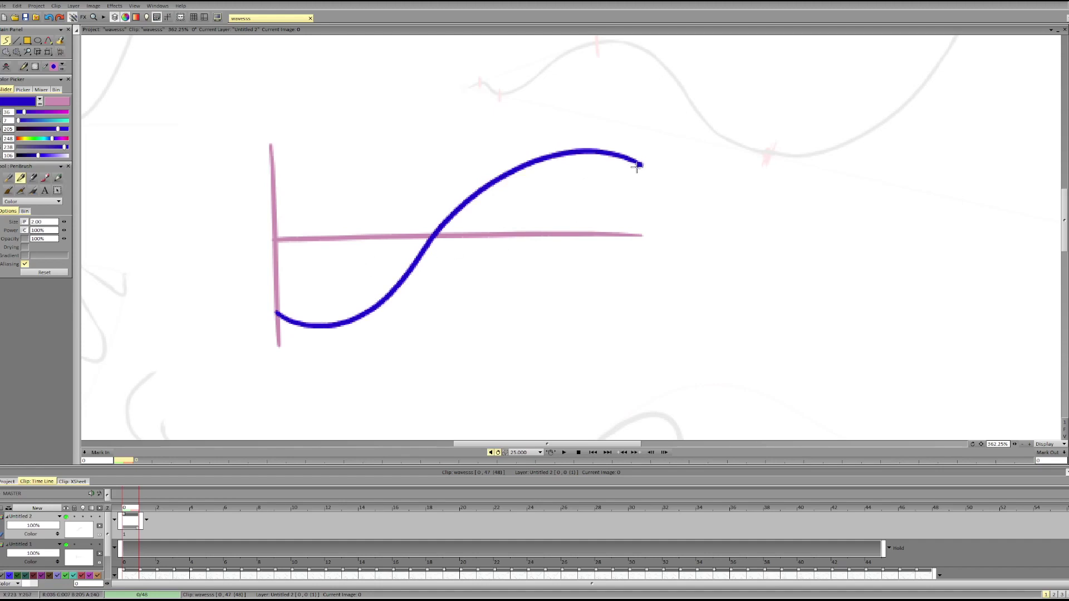
{"action": "left_click_drag", "start_coordinate": [638, 164], "coordinate": [638, 167]}
{"action": "left_click", "coordinate": [276, 312]}
Add a blank second drawing at frame 1 of the new layer and turn on the light table
{"action": "key", "text": "Right"}
{"action": "left_click", "coordinate": [310, 303]}
{"action": "key", "text": "Left"}
{"action": "key", "text": "Right"}
{"action": "key", "text": "e"}
{"action": "left_click_drag", "start_coordinate": [315, 291], "coordinate": [293, 313]}
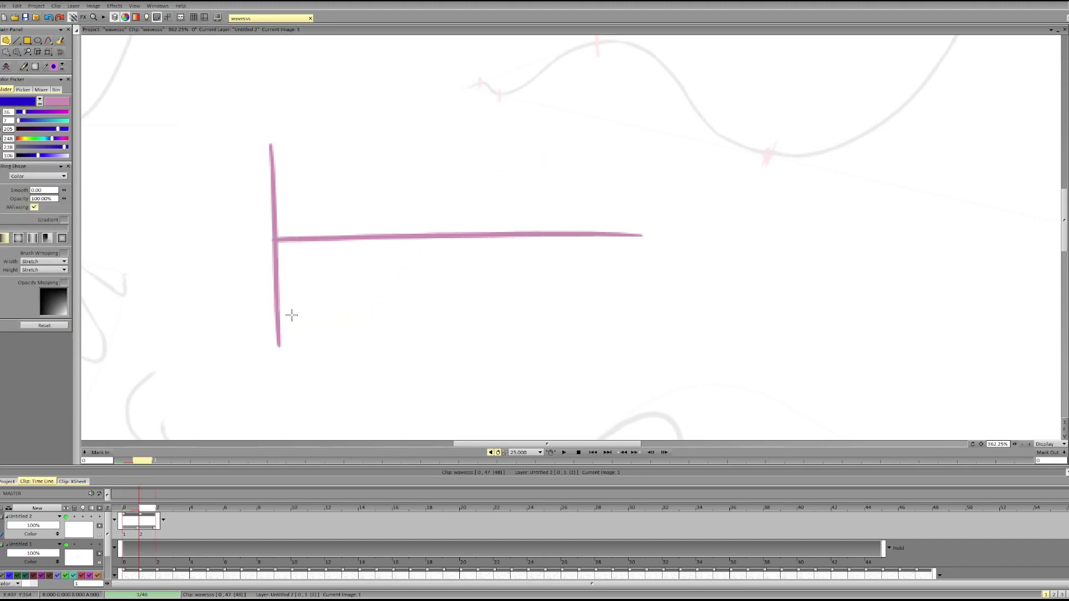
{"action": "key", "text": "b"}
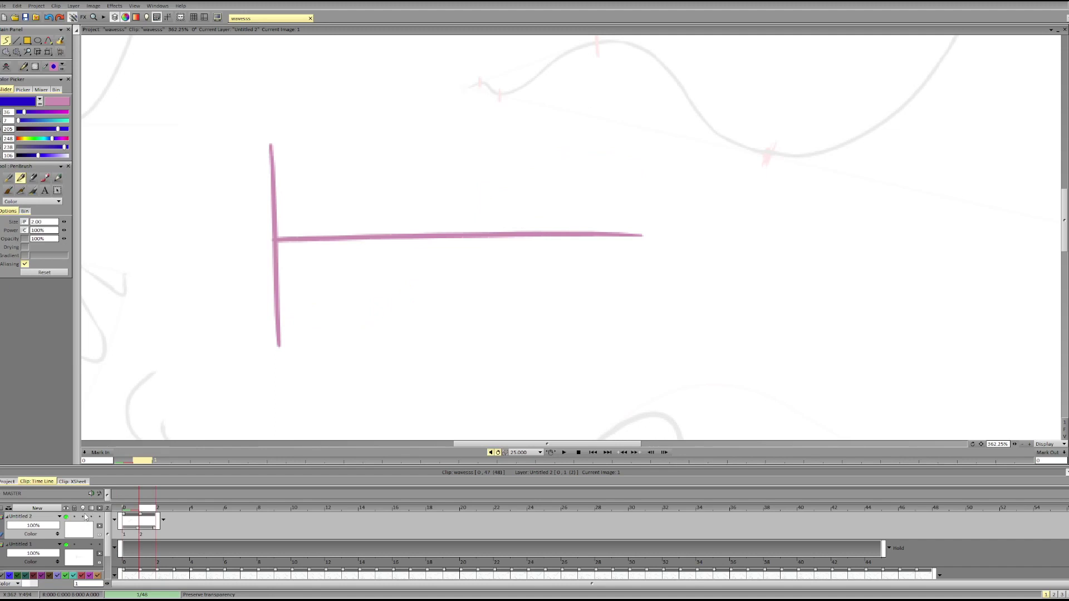
{"action": "left_click", "coordinate": [83, 517]}
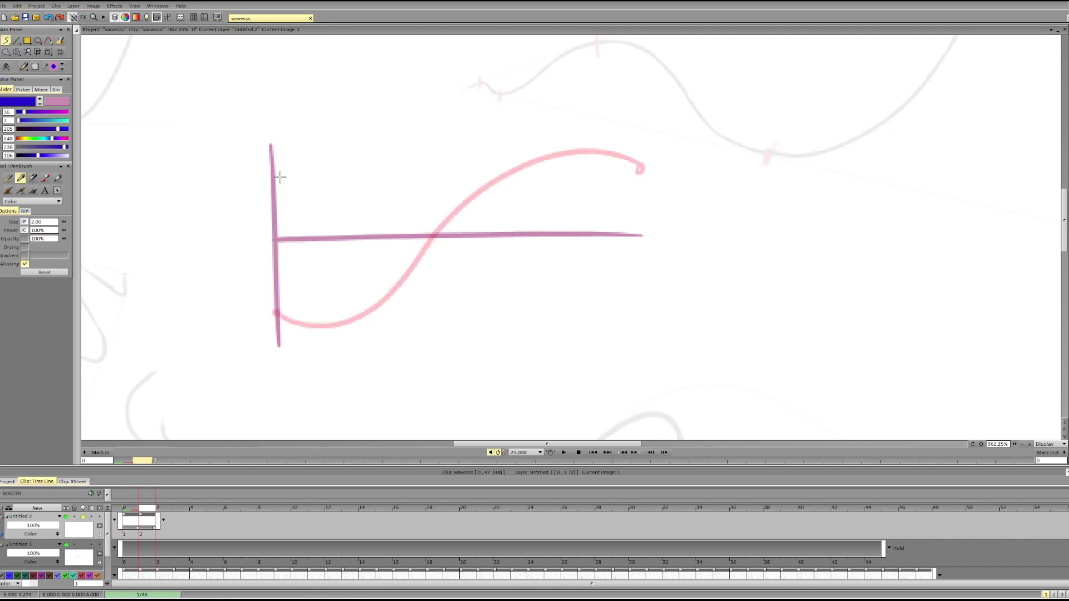
Draw the opposite blue wave on frame 1, starting high on the vertical line and dipping below the axis
{"action": "left_click_drag", "start_coordinate": [273, 167], "coordinate": [514, 296]}
{"action": "key", "text": "ctrl+z"}
{"action": "left_click_drag", "start_coordinate": [275, 173], "coordinate": [581, 322]}
{"action": "key", "text": "ctrl+z"}
{"action": "mouse_move", "coordinate": [276, 173]}
{"action": "left_mouse_down"}
{"action": "mouse_move", "coordinate": [584, 321]}
{"action": "mouse_move", "coordinate": [643, 295]}
{"action": "left_mouse_up"}
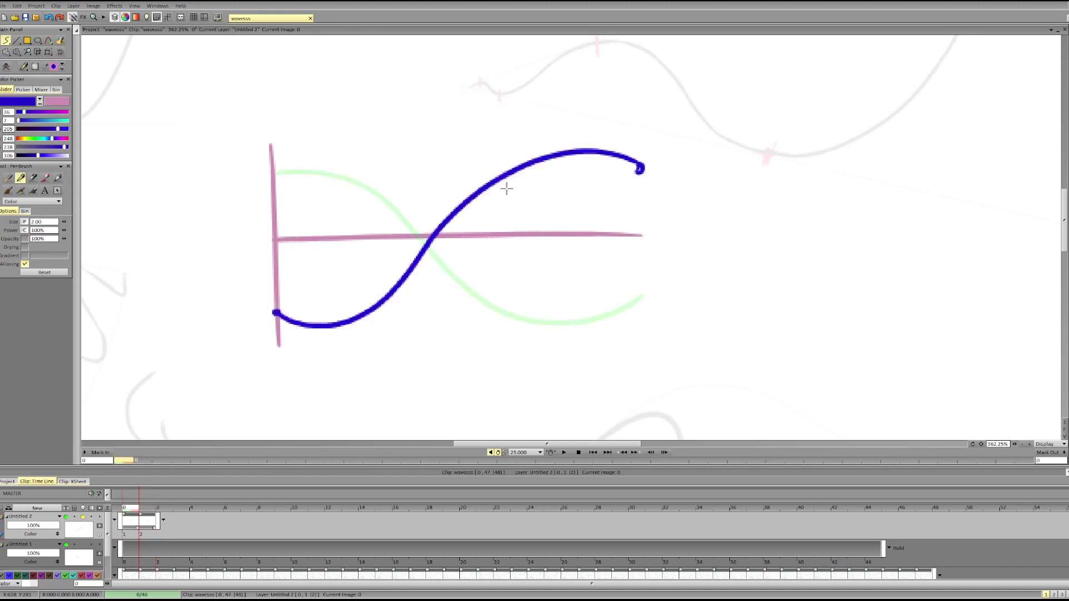
Retime the two wave drawings to eight frames each, with the second starting at frame 8, and play the animation
{"action": "left_click_drag", "start_coordinate": [140, 529], "coordinate": [359, 529]}
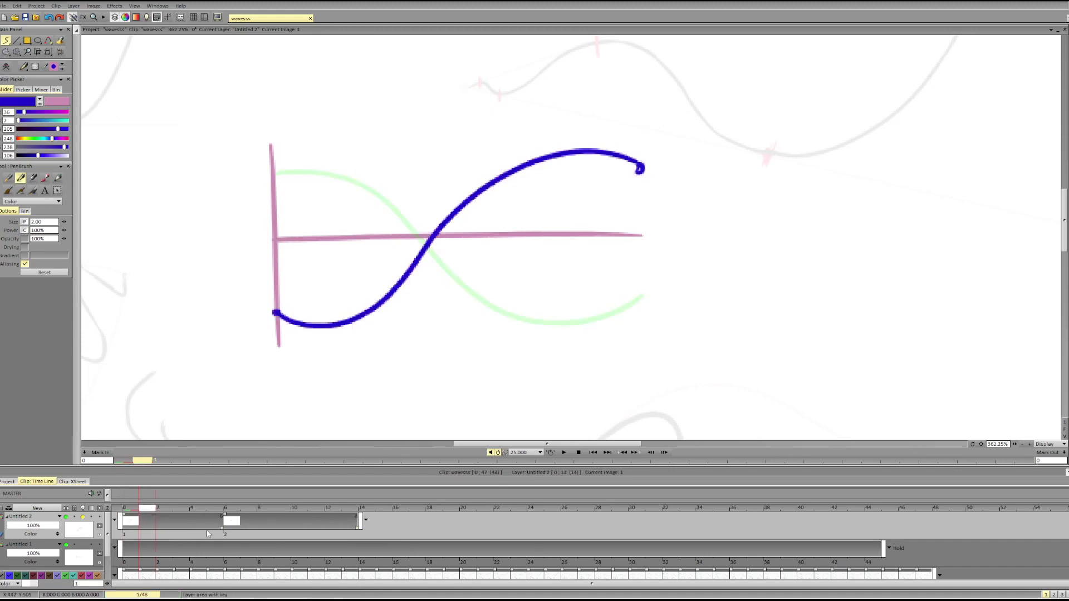
{"action": "left_click_drag", "start_coordinate": [224, 532], "coordinate": [265, 531]}
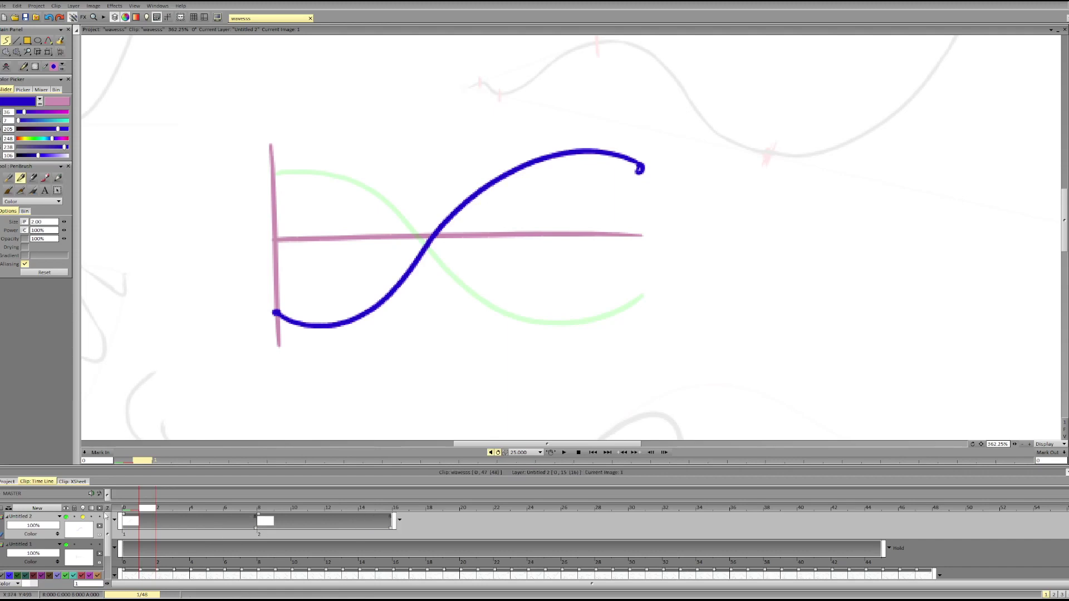
{"action": "left_click", "coordinate": [563, 453]}
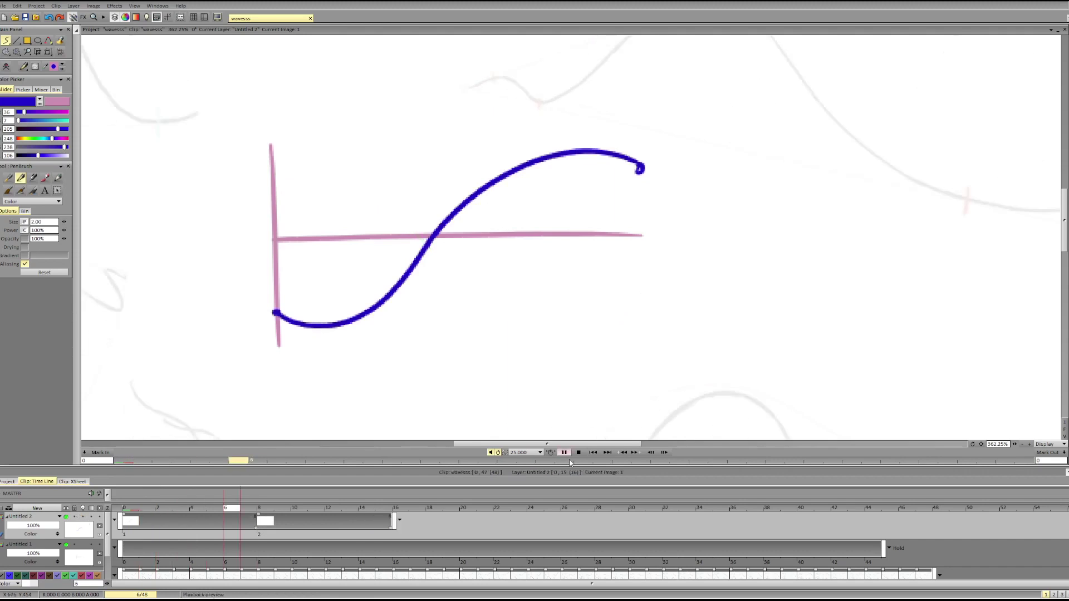
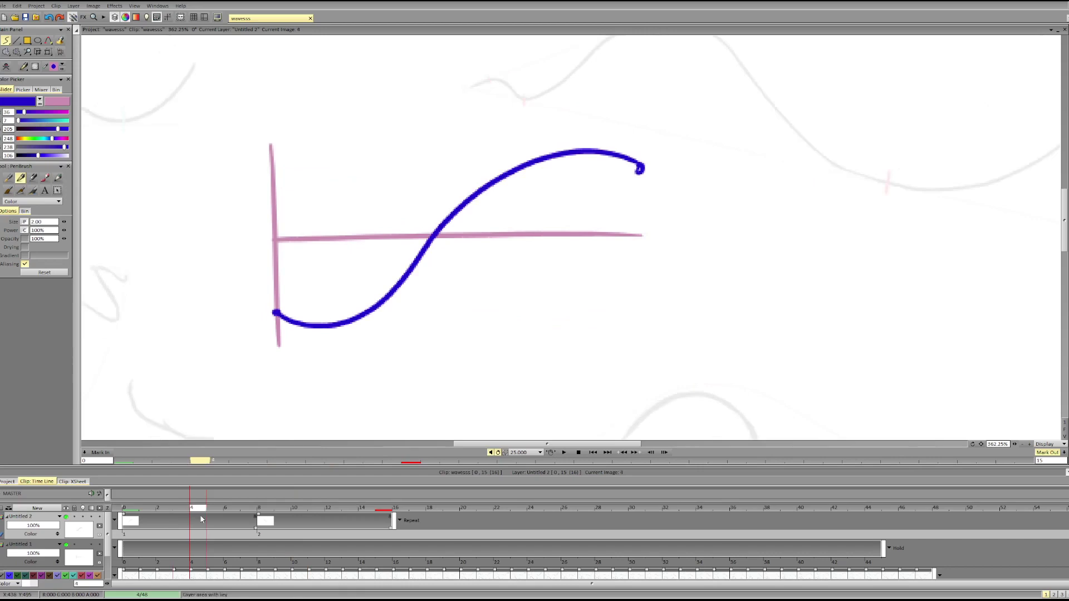
Insert a blank in-between drawing at frame 4 and show the neighbouring drawings on the light table
{"action": "key", "text": "Insert"}
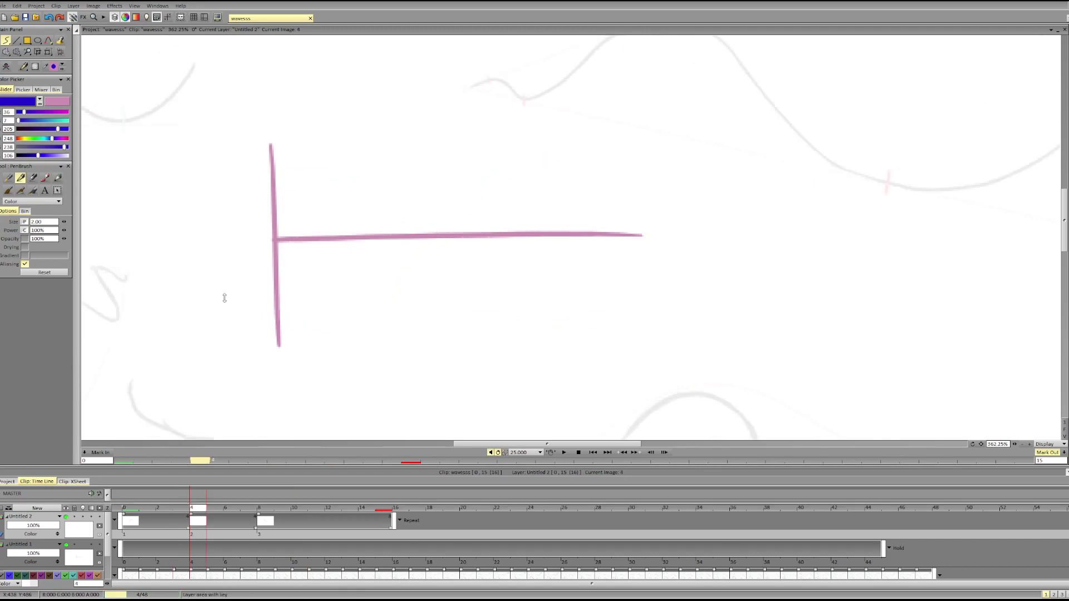
{"action": "left_click", "coordinate": [83, 516]}
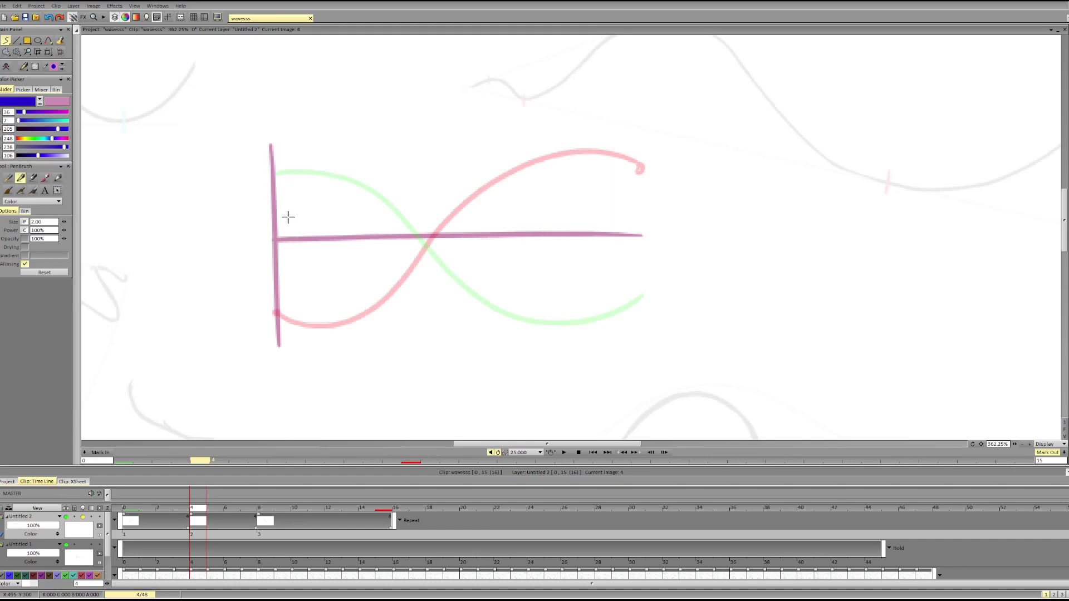
Try sketching an arched blue in-between above the horizontal axis on frame 4
{"action": "left_click_drag", "start_coordinate": [274, 229], "coordinate": [513, 245]}
{"action": "key", "text": "ctrl+z"}
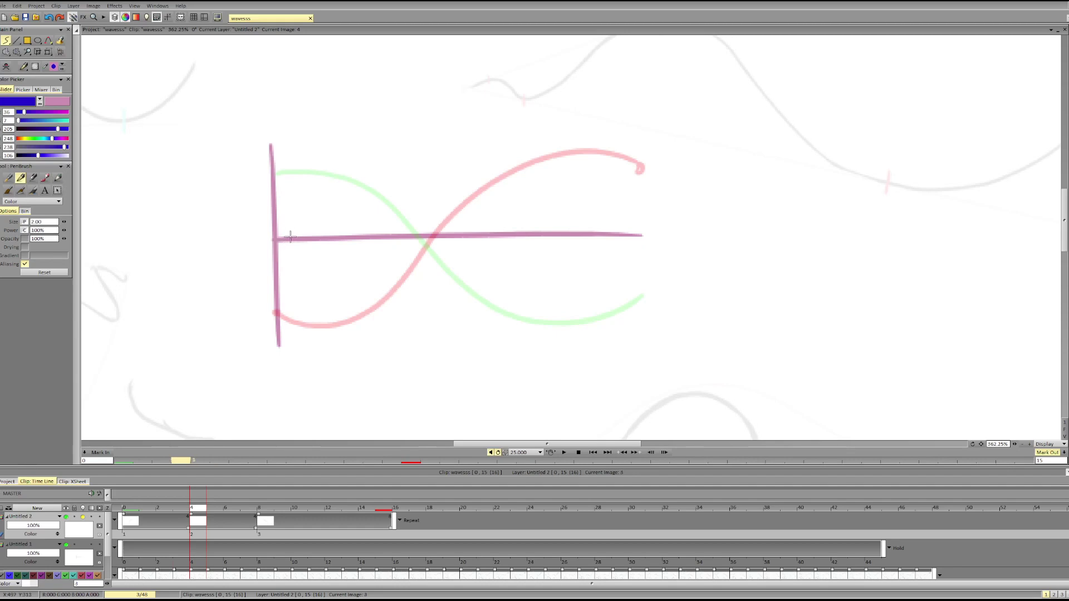
{"action": "left_click_drag", "start_coordinate": [279, 241], "coordinate": [473, 221]}
{"action": "key", "text": "ctrl+z"}
{"action": "left_click_drag", "start_coordinate": [284, 236], "coordinate": [489, 189]}
Flip back and forth through the drawings around frame 4 with and without the light table, examining how the wave moves
{"action": "key", "text": "Left"}
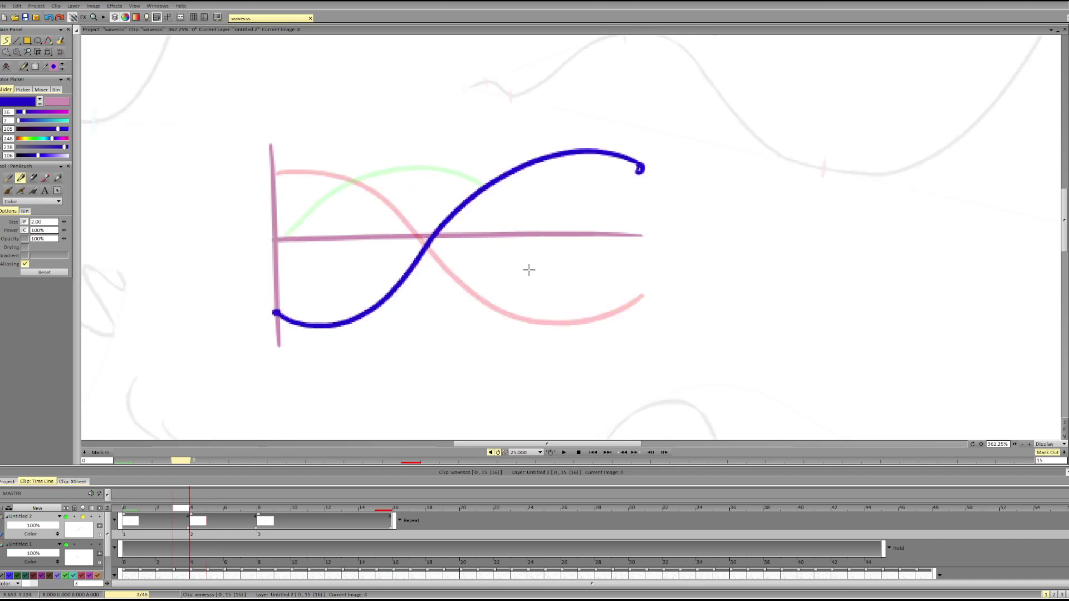
{"action": "key", "text": "Right"}
{"action": "key", "text": "Right"}
{"action": "key", "text": "Left"}
{"action": "key", "text": "Left"}
{"action": "key", "text": "Right"}
{"action": "key", "text": "Left"}
{"action": "key", "text": "Right"}
{"action": "key", "text": "Left"}
{"action": "key", "text": "Left"}
{"action": "key", "text": "Left"}
{"action": "left_click", "coordinate": [85, 518]}
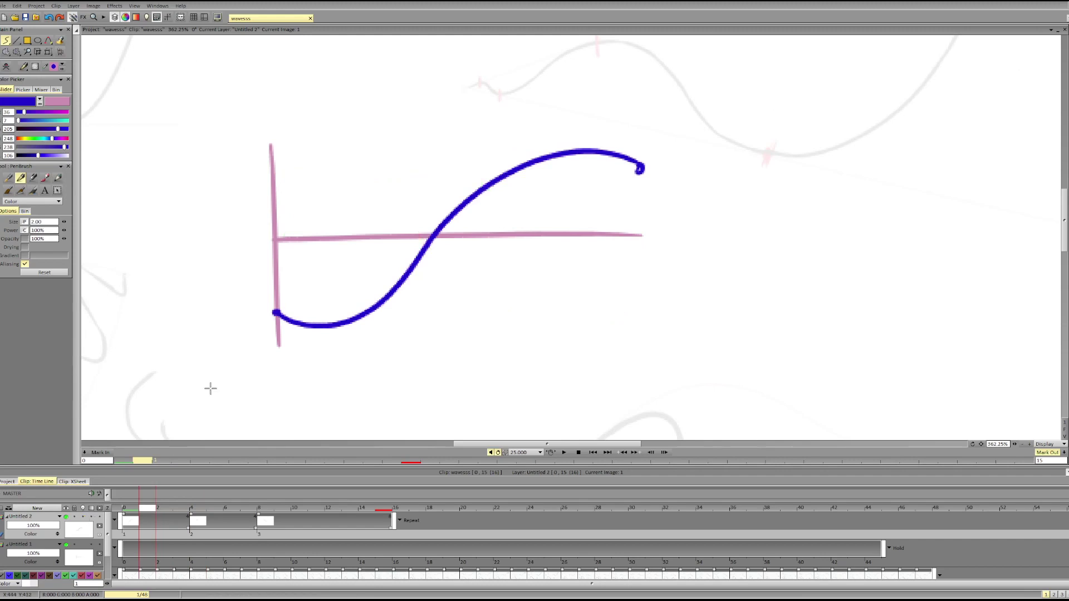
{"action": "key", "text": "Right"}
{"action": "key", "text": "Right"}
{"action": "key", "text": "Right"}
{"action": "key", "text": "Right"}
{"action": "key", "text": "Right"}
{"action": "key", "text": "Right"}
{"action": "key", "text": "Left"}
{"action": "key", "text": "Left"}
{"action": "key", "text": "Left"}
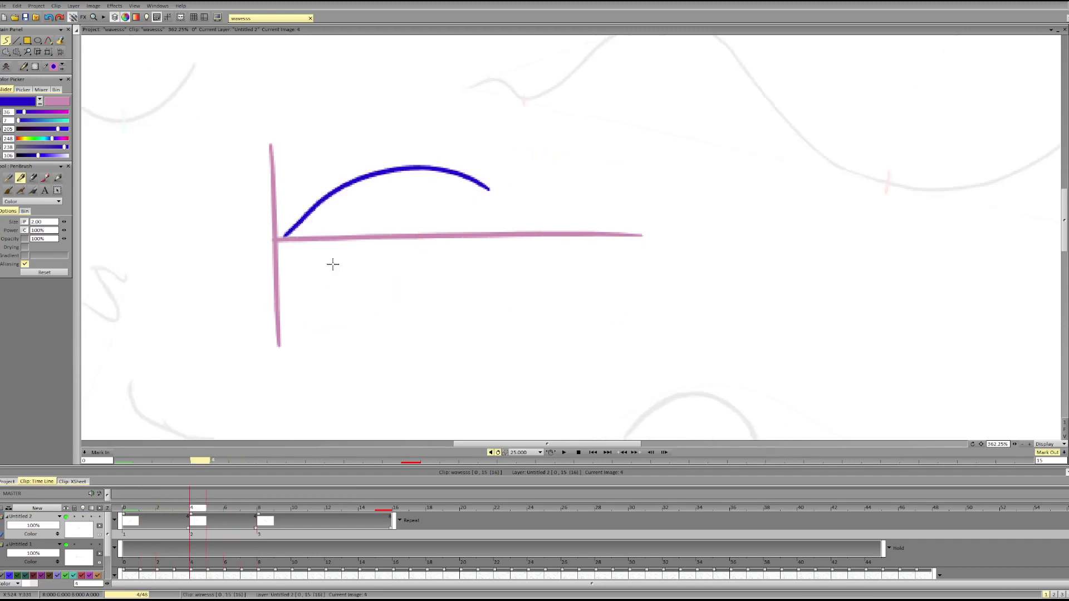
{"action": "key", "text": "Left"}
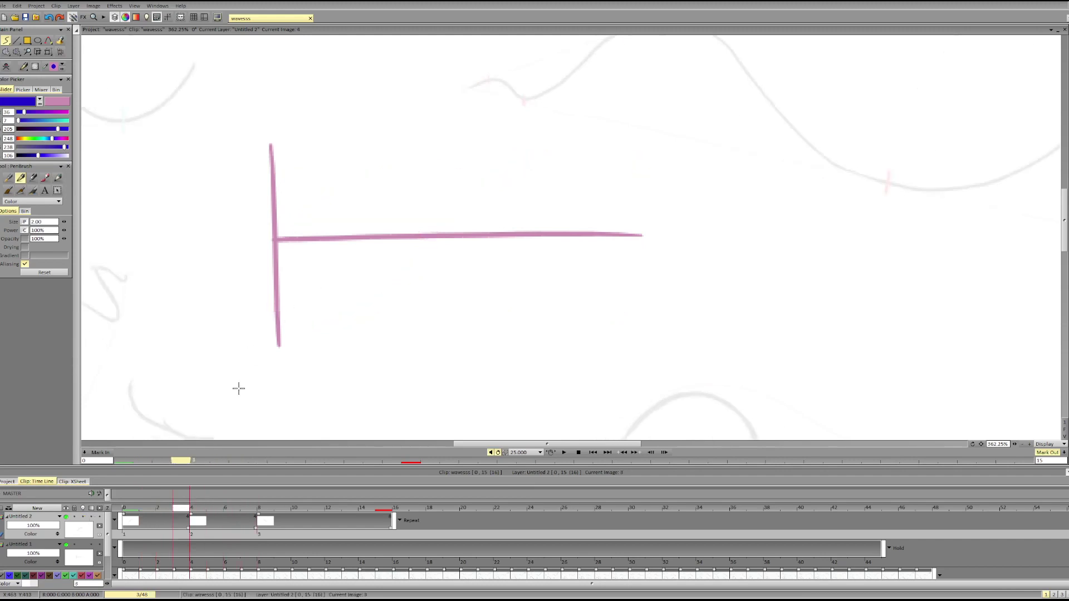
Undo the trial strokes and the arched in-between, and turn the light table back on at frame 4
{"action": "mouse_move", "coordinate": [387, 308]}
{"action": "left_mouse_down"}
{"action": "mouse_move", "coordinate": [490, 296]}
{"action": "mouse_move", "coordinate": [485, 319]}
{"action": "left_mouse_up"}
{"action": "key", "text": "ctrl+z"}
{"action": "left_click_drag", "start_coordinate": [583, 152], "coordinate": [608, 154]}
{"action": "mouse_move", "coordinate": [594, 150]}
{"action": "left_mouse_down"}
{"action": "mouse_move", "coordinate": [713, 155]}
{"action": "mouse_move", "coordinate": [690, 172]}
{"action": "left_mouse_up"}
{"action": "key", "text": "ctrl+z"}
{"action": "key", "text": "ctrl+z"}
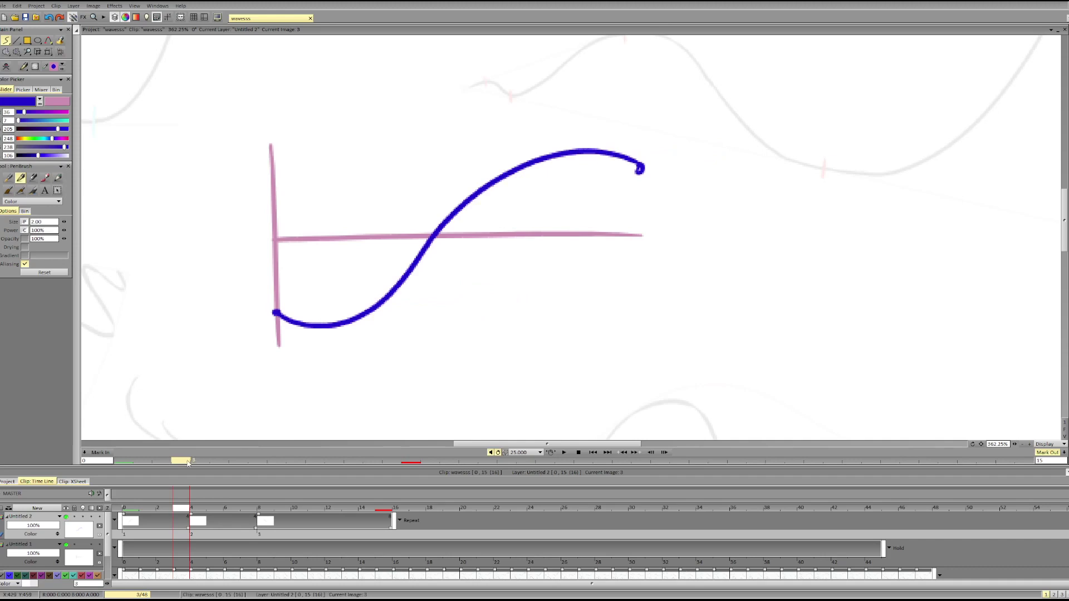
{"action": "key", "text": "Right"}
{"action": "left_click", "coordinate": [83, 516]}
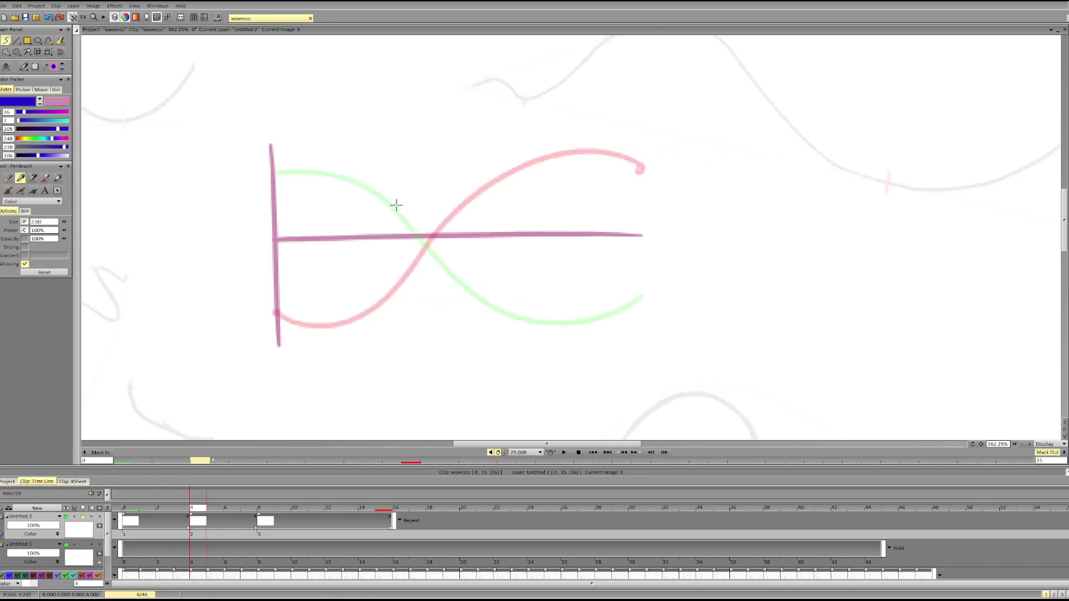
Try several blue in-between strokes on frame 4 against the two light-table waves and undo them
{"action": "mouse_move", "coordinate": [272, 177]}
{"action": "left_mouse_down"}
{"action": "mouse_move", "coordinate": [294, 206]}
{"action": "mouse_move", "coordinate": [444, 289]}
{"action": "left_mouse_up"}
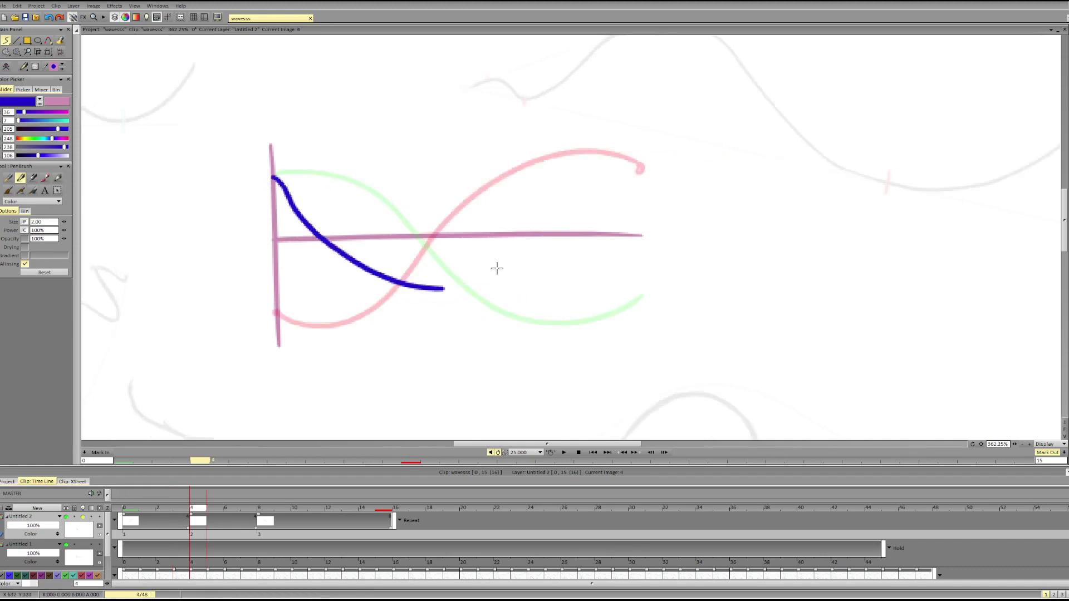
{"action": "key", "text": "ctrl+z"}
{"action": "left_click_drag", "start_coordinate": [307, 328], "coordinate": [334, 326]}
{"action": "key", "text": "ctrl+z"}
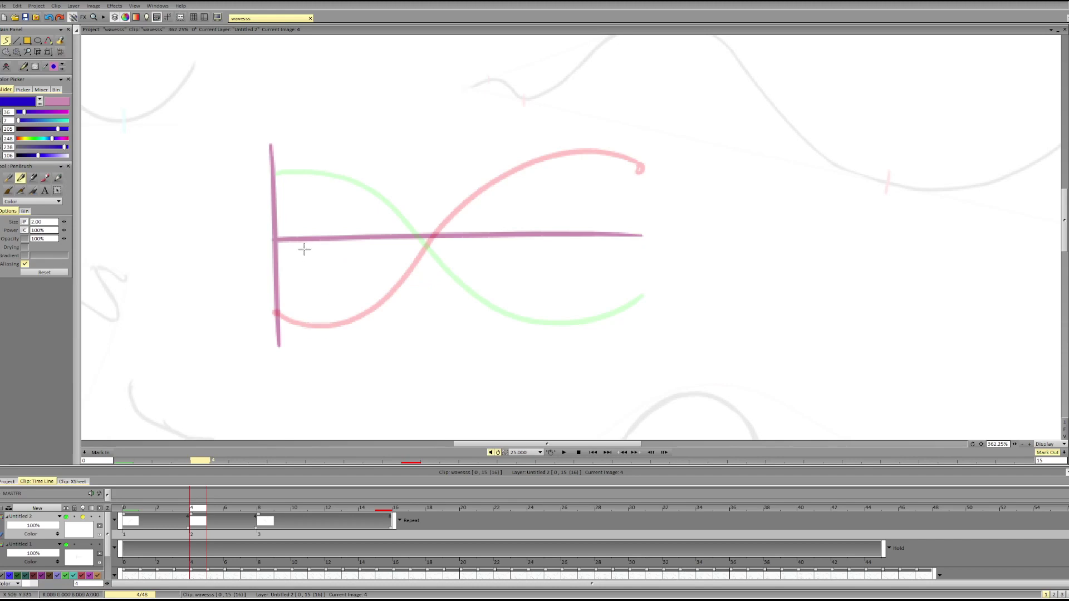
{"action": "mouse_move", "coordinate": [304, 249]}
{"action": "left_mouse_down"}
{"action": "mouse_move", "coordinate": [322, 283]}
{"action": "mouse_move", "coordinate": [563, 286]}
{"action": "left_mouse_up"}
{"action": "key", "text": "ctrl+z"}
{"action": "left_click_drag", "start_coordinate": [379, 309], "coordinate": [393, 299]}
{"action": "left_click_drag", "start_coordinate": [637, 301], "coordinate": [639, 297]}
{"action": "key", "text": "ctrl+z"}
{"action": "key", "text": "ctrl+z"}
Draw a short curved blue slope on frame 4 below the horizontal axis, right of where the two waves cross
{"action": "left_click_drag", "start_coordinate": [548, 247], "coordinate": [467, 318]}
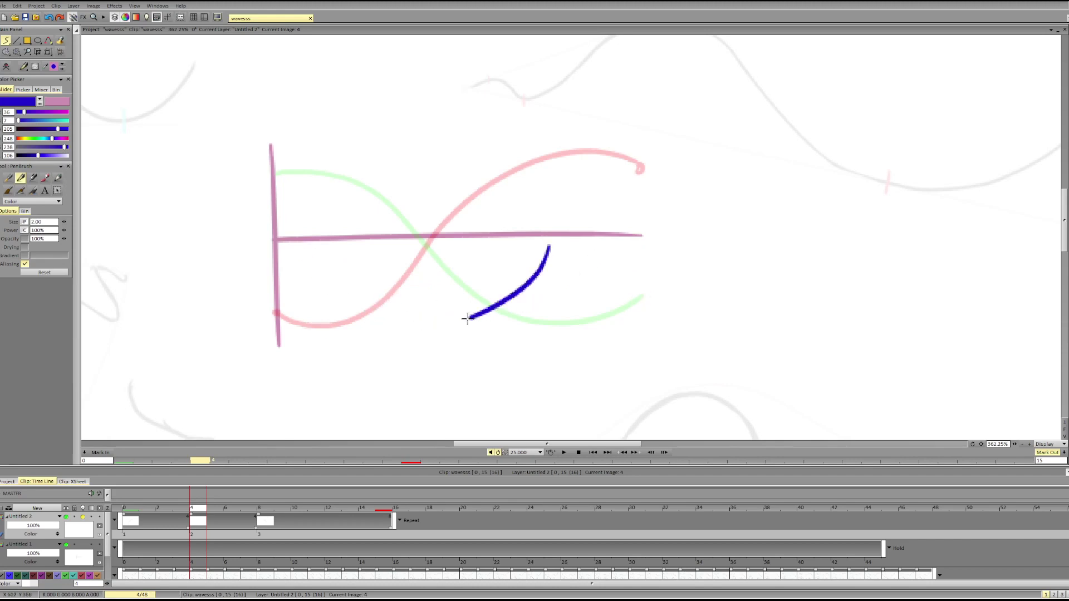
{"action": "key", "text": "ctrl+z"}
{"action": "left_click_drag", "start_coordinate": [543, 245], "coordinate": [482, 317]}
{"action": "key", "text": "ctrl+z"}
{"action": "left_click_drag", "start_coordinate": [541, 242], "coordinate": [472, 319]}
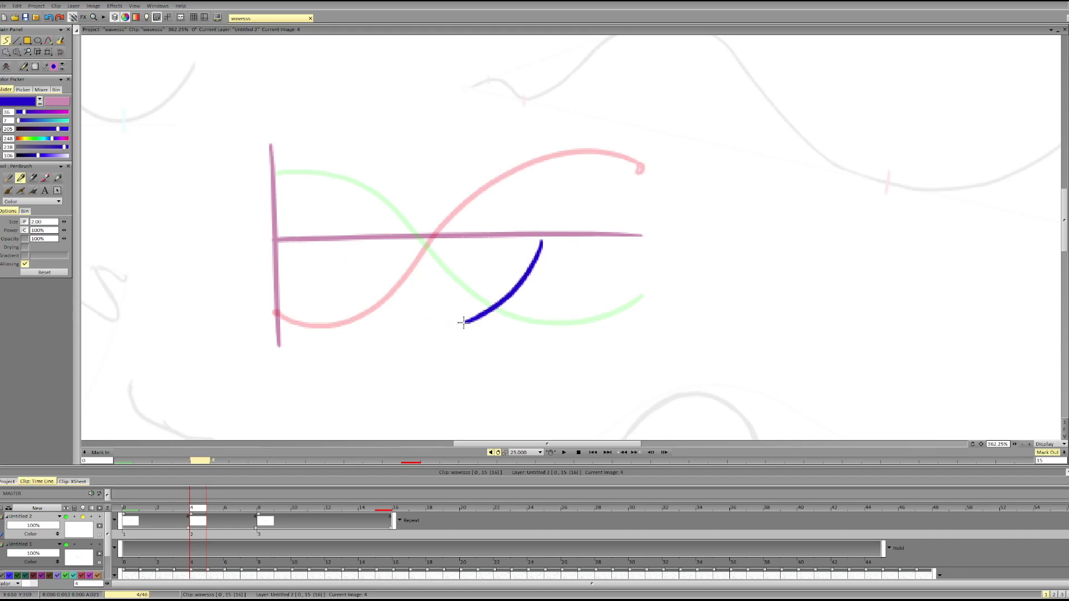
{"action": "key", "text": "ctrl+z"}
{"action": "left_click_drag", "start_coordinate": [543, 241], "coordinate": [484, 316]}
Try matching slopes on either side of the middle blue slope plus strokes over it, undoing these trials
{"action": "left_click_drag", "start_coordinate": [428, 247], "coordinate": [375, 308]}
{"action": "left_click_drag", "start_coordinate": [661, 251], "coordinate": [616, 317]}
{"action": "key", "text": "ctrl+z"}
{"action": "key", "text": "ctrl+z"}
{"action": "left_click_drag", "start_coordinate": [663, 246], "coordinate": [621, 310]}
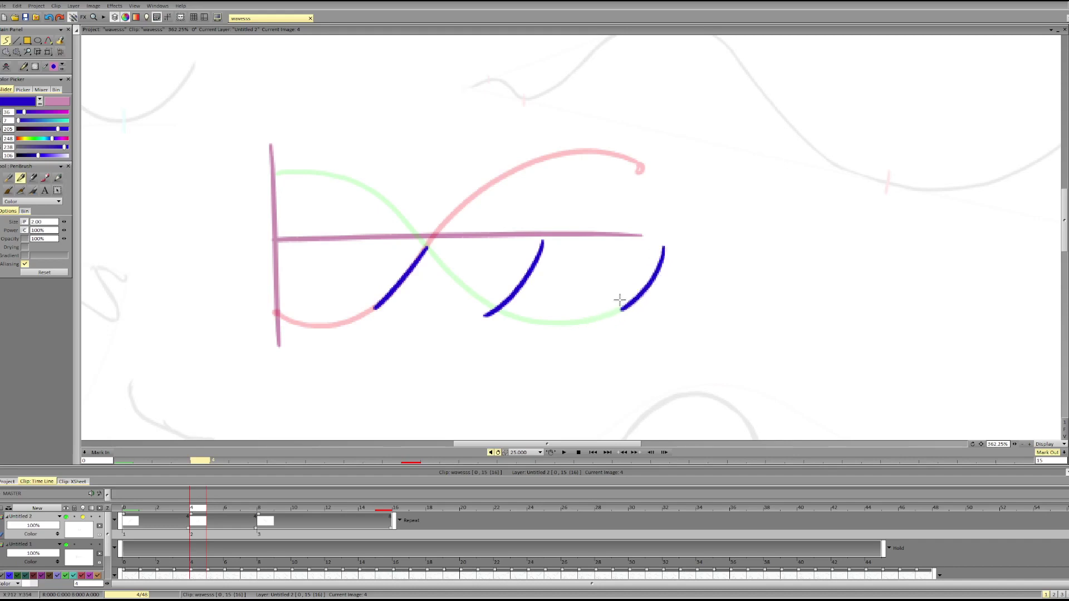
{"action": "key", "text": "ctrl+z"}
{"action": "key", "text": "ctrl+z"}
{"action": "left_click_drag", "start_coordinate": [539, 245], "coordinate": [456, 310]}
{"action": "key", "text": "ctrl+z"}
{"action": "left_click_drag", "start_coordinate": [531, 254], "coordinate": [446, 319]}
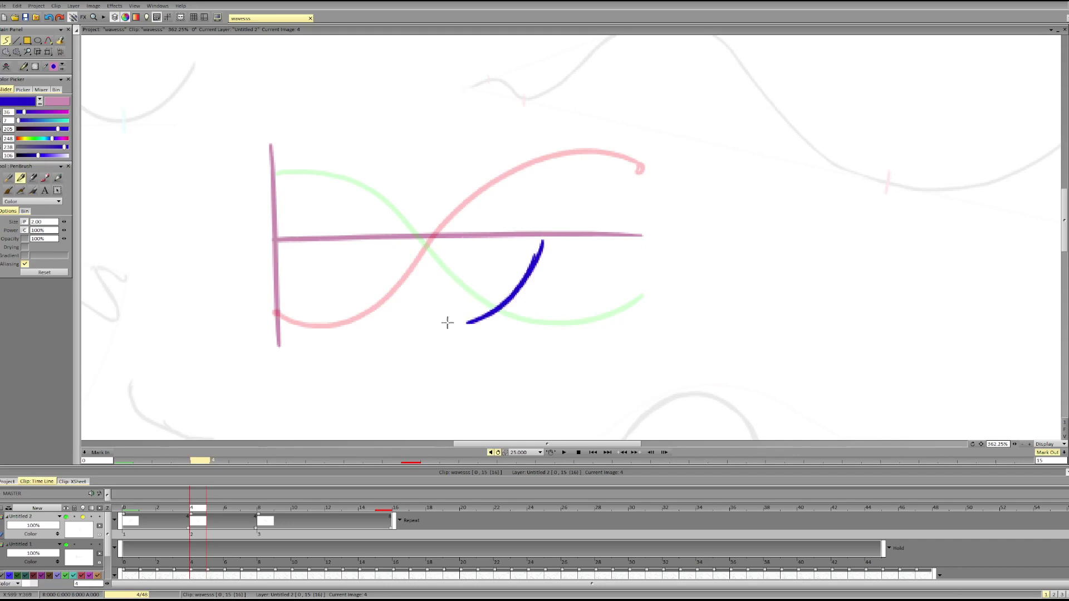
{"action": "key", "text": "ctrl+z"}
Draw matching blue slopes on both sides of the middle one, at the wave crossing and beyond the axis's far end
{"action": "left_click_drag", "start_coordinate": [424, 249], "coordinate": [368, 308]}
{"action": "left_click_drag", "start_coordinate": [655, 260], "coordinate": [602, 314]}
{"action": "key", "text": "ctrl+z"}
{"action": "key", "text": "ctrl+z"}
{"action": "left_click_drag", "start_coordinate": [666, 258], "coordinate": [611, 316]}
{"action": "left_click_drag", "start_coordinate": [420, 249], "coordinate": [351, 323]}
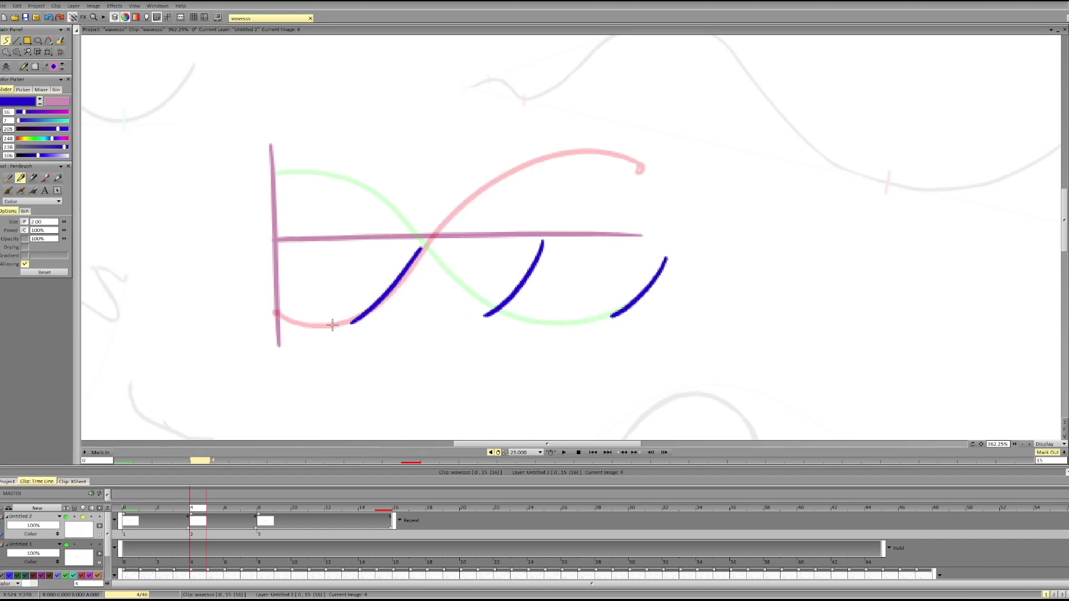
Undo the two outer blue slopes on frame 4 and try a trough stroke and dot marks around the middle slope
{"action": "key", "text": "ctrl+z"}
{"action": "key", "text": "ctrl+z"}
{"action": "left_click_drag", "start_coordinate": [521, 270], "coordinate": [342, 317]}
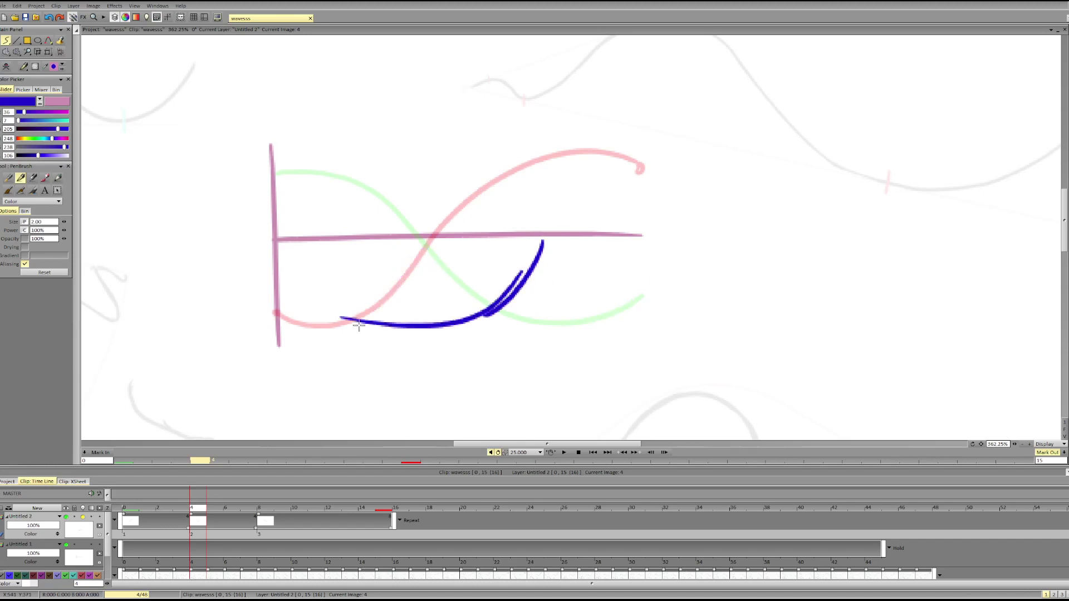
{"action": "key", "text": "ctrl+z"}
{"action": "left_click_drag", "start_coordinate": [530, 321], "coordinate": [566, 322]}
{"action": "key", "text": "ctrl+z"}
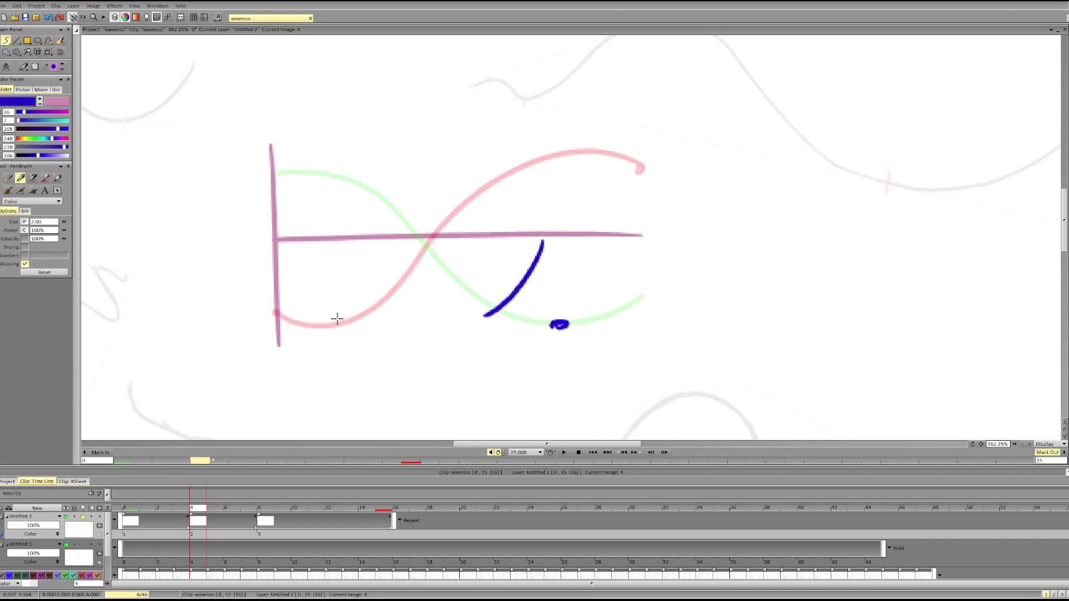
{"action": "left_click_drag", "start_coordinate": [333, 323], "coordinate": [341, 325]}
{"action": "key", "text": "ctrl+z"}
{"action": "key", "text": "ctrl+z"}
Draw a blue trough on frame 4 below the horizontal axis, running from left of the wave crossing into the middle slope
{"action": "mouse_move", "coordinate": [306, 283]}
{"action": "left_mouse_down"}
{"action": "mouse_move", "coordinate": [508, 285]}
{"action": "mouse_move", "coordinate": [527, 270]}
{"action": "mouse_move", "coordinate": [356, 313]}
{"action": "left_mouse_up"}
{"action": "key", "text": "ctrl+z"}
{"action": "key", "text": "ctrl+z"}
{"action": "mouse_move", "coordinate": [489, 311]}
{"action": "left_mouse_down"}
{"action": "mouse_move", "coordinate": [350, 298]}
{"action": "mouse_move", "coordinate": [459, 319]}
{"action": "mouse_move", "coordinate": [493, 308]}
{"action": "mouse_move", "coordinate": [538, 250]}
{"action": "left_mouse_up"}
{"action": "key", "text": "ctrl+z"}
{"action": "key", "text": "ctrl+z"}
{"action": "key", "text": "ctrl+z"}
Try extending the middle slope upward to the horizontal axis's far end and undo these strokes
{"action": "left_click_drag", "start_coordinate": [503, 291], "coordinate": [629, 170]}
{"action": "key", "text": "ctrl+z"}
{"action": "mouse_move", "coordinate": [544, 250]}
{"action": "left_mouse_down"}
{"action": "mouse_move", "coordinate": [553, 229]}
{"action": "mouse_move", "coordinate": [642, 170]}
{"action": "left_mouse_up"}
{"action": "key", "text": "ctrl+z"}
{"action": "key", "text": "shift+d"}
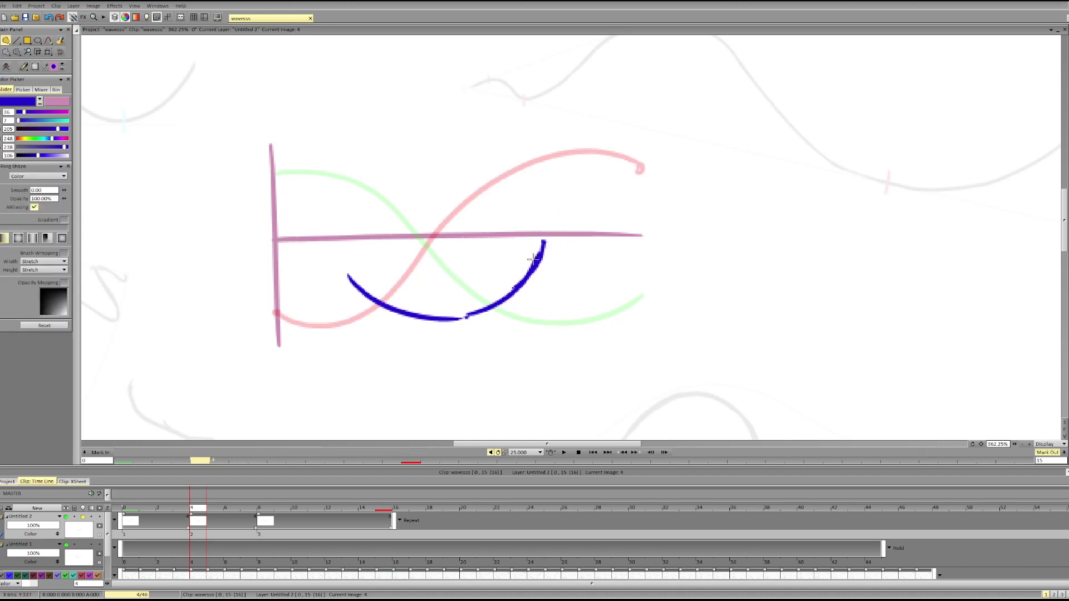
{"action": "key", "text": "b"}
{"action": "mouse_move", "coordinate": [532, 259]}
{"action": "left_mouse_down"}
{"action": "mouse_move", "coordinate": [653, 168]}
{"action": "mouse_move", "coordinate": [641, 177]}
{"action": "left_mouse_up"}
{"action": "key", "text": "ctrl+z"}
{"action": "key", "text": "shift+d"}
{"action": "key", "text": "b"}
{"action": "key", "text": "ctrl+z"}
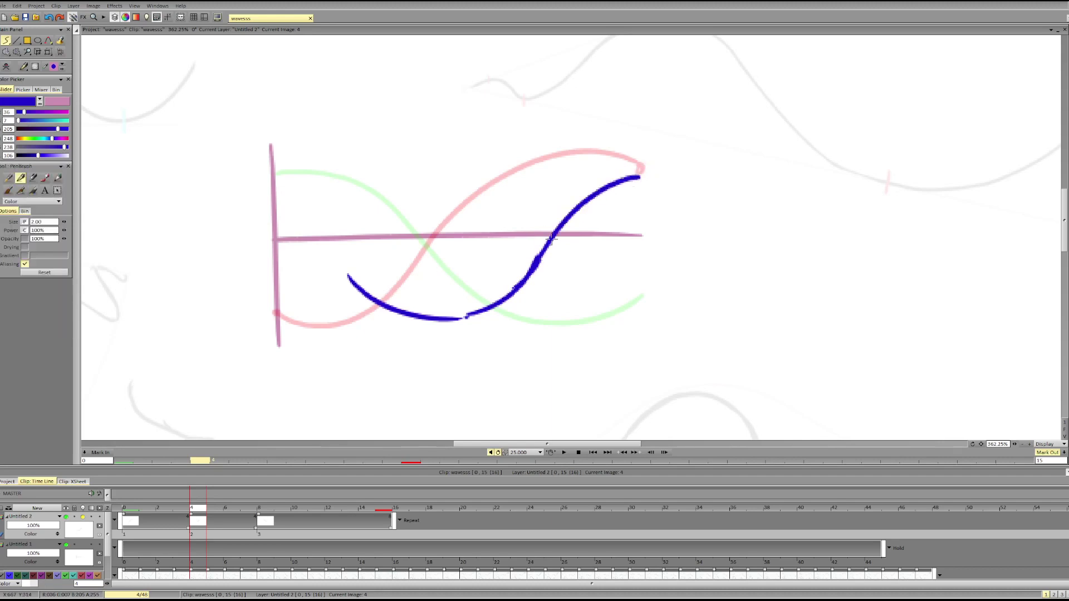
{"action": "left_click_drag", "start_coordinate": [550, 239], "coordinate": [661, 170]}
{"action": "key", "text": "ctrl+z"}
{"action": "key", "text": "ctrl+z"}
Draw the rising blue curve from the trough across the horizontal axis to a crest just beyond the axis's far end
{"action": "left_click_drag", "start_coordinate": [539, 259], "coordinate": [680, 159]}
{"action": "key", "text": "ctrl+z"}
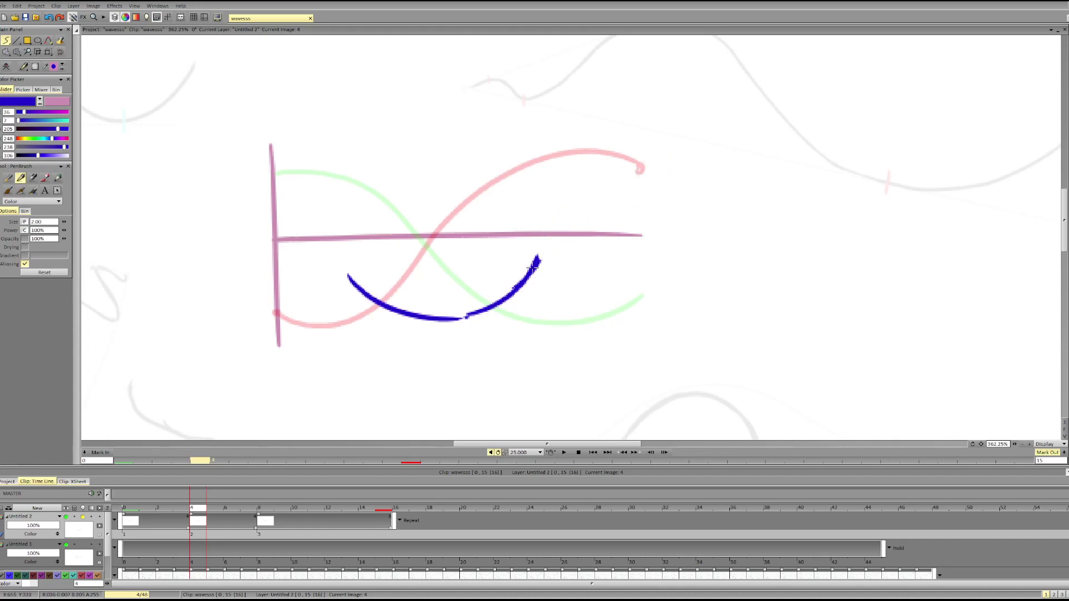
{"action": "left_click_drag", "start_coordinate": [534, 263], "coordinate": [682, 157]}
{"action": "key", "text": "ctrl+z"}
{"action": "left_click_drag", "start_coordinate": [538, 258], "coordinate": [684, 157]}
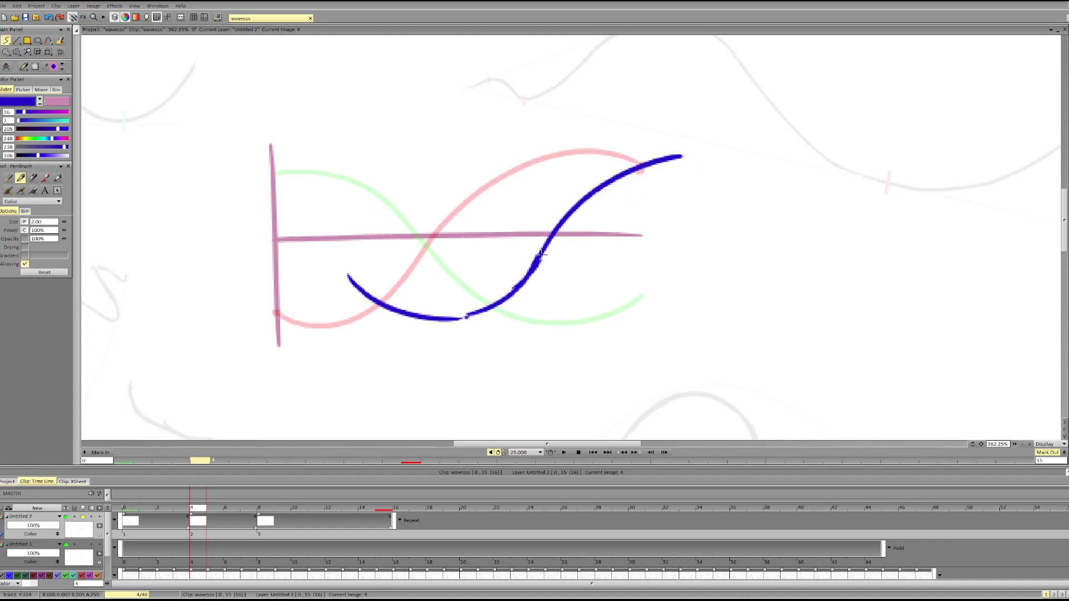
{"action": "key", "text": "ctrl+z"}
{"action": "left_click_drag", "start_coordinate": [540, 256], "coordinate": [680, 160]}
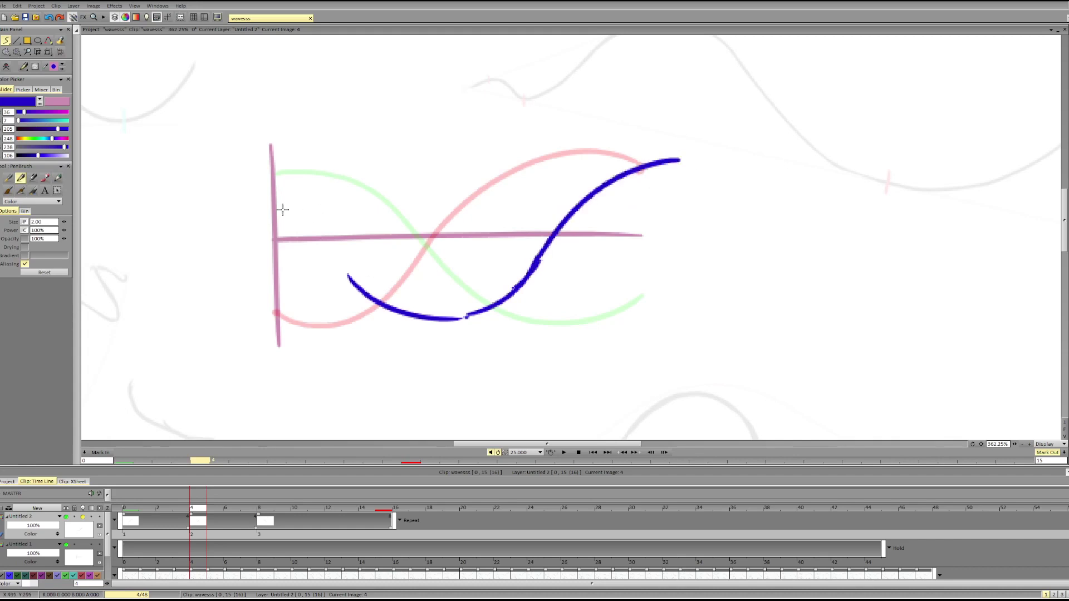
Try short falling strokes from the vertical axis toward the trough's near end on frame 4 and undo them
{"action": "key", "text": "ctrl+z"}
{"action": "mouse_move", "coordinate": [271, 199]}
{"action": "left_mouse_down"}
{"action": "mouse_move", "coordinate": [329, 266]}
{"action": "mouse_move", "coordinate": [328, 250]}
{"action": "left_mouse_up"}
{"action": "key", "text": "ctrl+z"}
{"action": "mouse_move", "coordinate": [275, 176]}
{"action": "left_mouse_down"}
{"action": "mouse_move", "coordinate": [299, 191]}
{"action": "mouse_move", "coordinate": [348, 274]}
{"action": "mouse_move", "coordinate": [315, 212]}
{"action": "mouse_move", "coordinate": [338, 249]}
{"action": "left_mouse_up"}
{"action": "key", "text": "ctrl+z"}
{"action": "key", "text": "ctrl+z"}
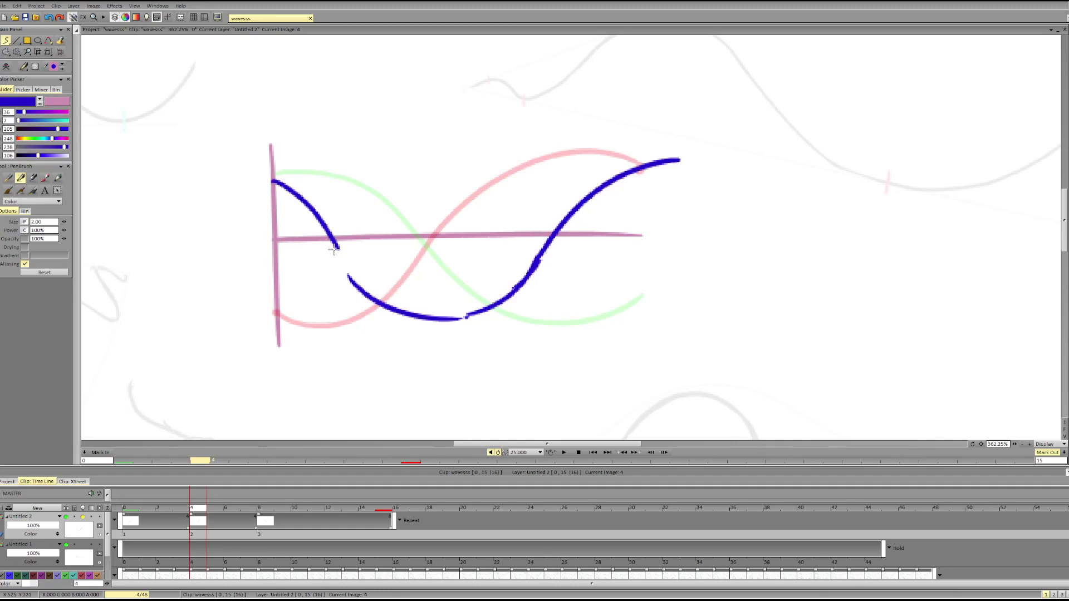
{"action": "key", "text": "ctrl+z"}
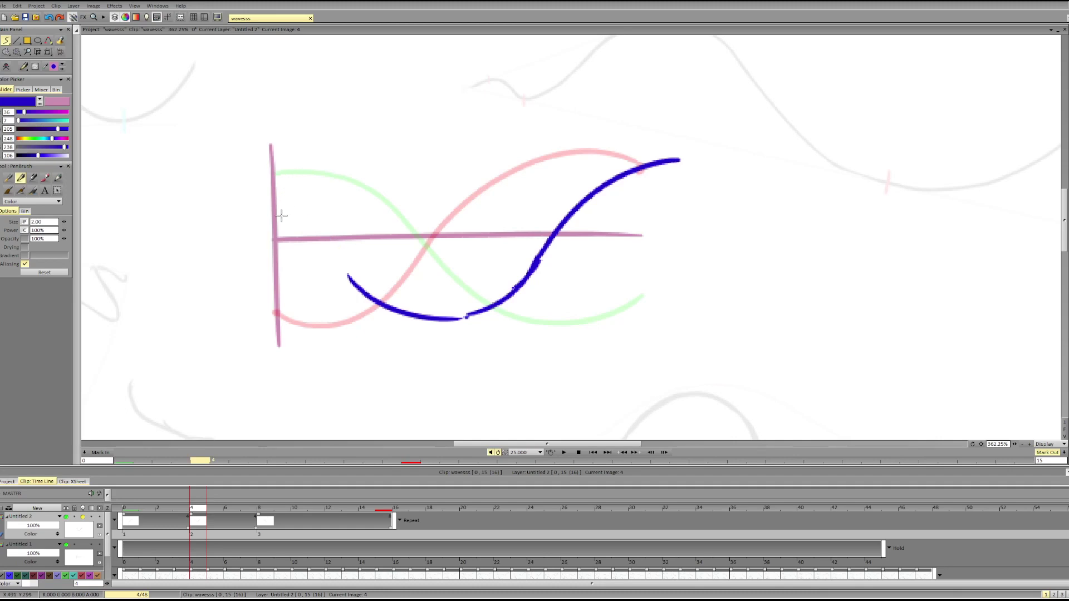
{"action": "left_click_drag", "start_coordinate": [276, 212], "coordinate": [338, 281]}
{"action": "key", "text": "ctrl+z"}
{"action": "left_click_drag", "start_coordinate": [276, 212], "coordinate": [342, 258]}
{"action": "key", "text": "ctrl+z"}
Try joining the vertical axis to the trough with a falling curve that starts just above the horizontal axis
{"action": "mouse_move", "coordinate": [274, 208]}
{"action": "left_mouse_down"}
{"action": "mouse_move", "coordinate": [345, 268]}
{"action": "mouse_move", "coordinate": [332, 248]}
{"action": "mouse_move", "coordinate": [362, 289]}
{"action": "left_mouse_up"}
{"action": "key", "text": "ctrl+z"}
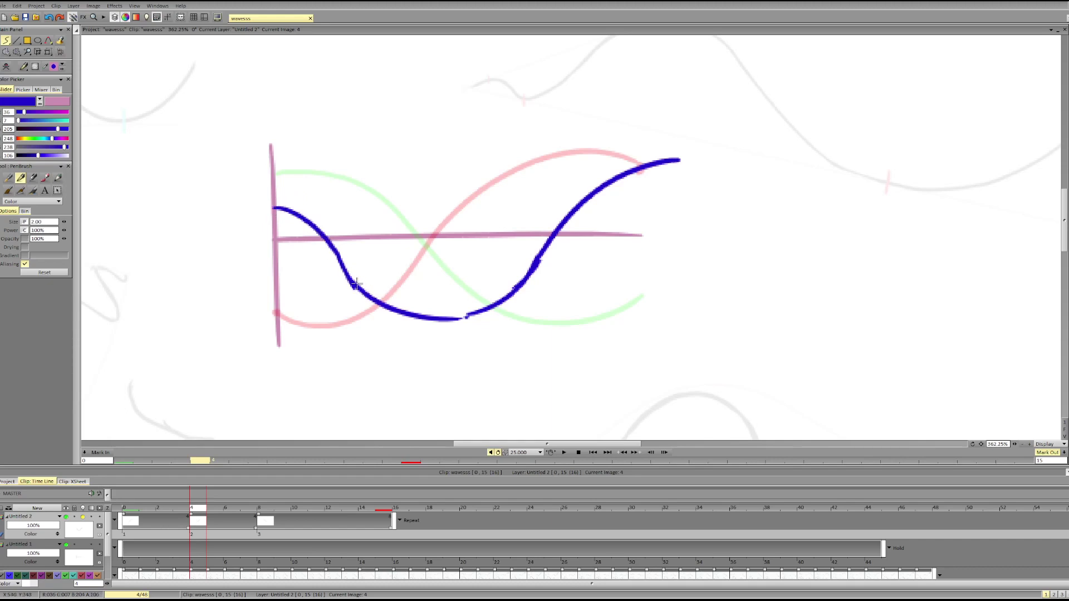
{"action": "key", "text": "ctrl+z"}
{"action": "mouse_move", "coordinate": [337, 256]}
{"action": "left_mouse_down"}
{"action": "mouse_move", "coordinate": [362, 290]}
{"action": "mouse_move", "coordinate": [343, 268]}
{"action": "left_mouse_up"}
{"action": "key", "text": "ctrl+z"}
{"action": "mouse_move", "coordinate": [275, 202]}
{"action": "left_mouse_down"}
{"action": "mouse_move", "coordinate": [344, 217]}
{"action": "mouse_move", "coordinate": [310, 190]}
{"action": "mouse_move", "coordinate": [362, 238]}
{"action": "left_mouse_up"}
{"action": "key", "text": "ctrl+z"}
{"action": "key", "text": "ctrl+z"}
{"action": "left_click_drag", "start_coordinate": [271, 199], "coordinate": [359, 238]}
{"action": "key", "text": "ctrl+z"}
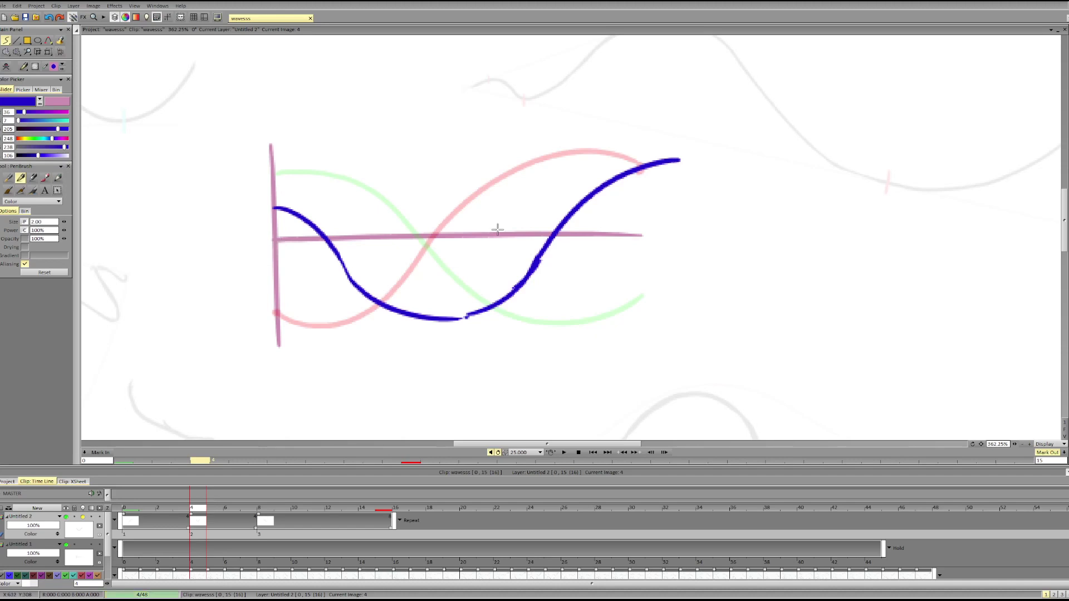
Replace the falling curve on frame 4 with one that starts higher on the vertical axis and runs into the trough
{"action": "left_click_drag", "start_coordinate": [352, 173], "coordinate": [657, 148]}
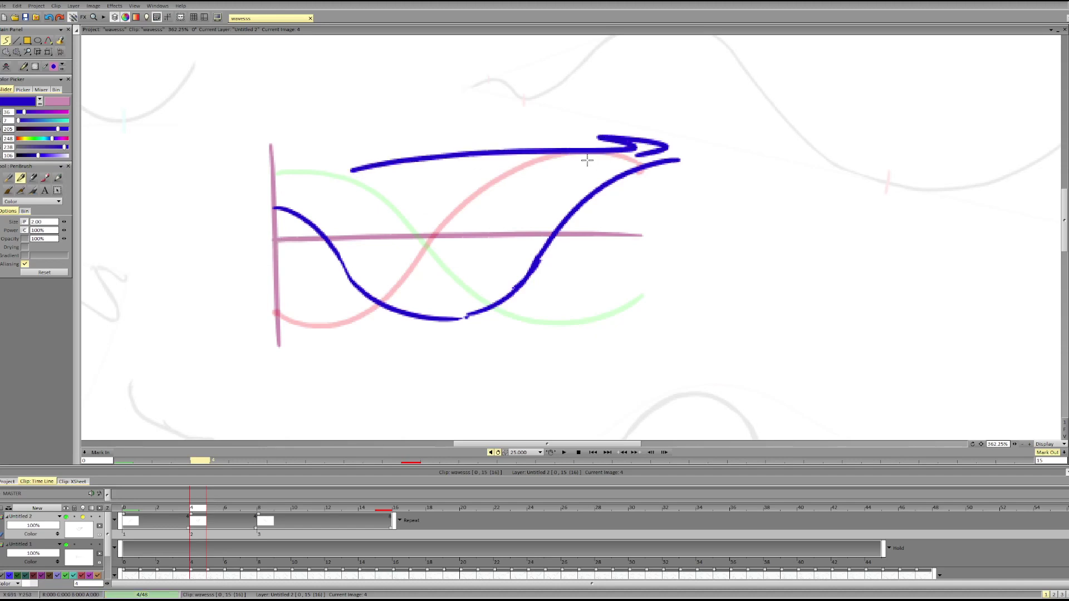
{"action": "key", "text": "ctrl+z"}
{"action": "key", "text": "ctrl+z"}
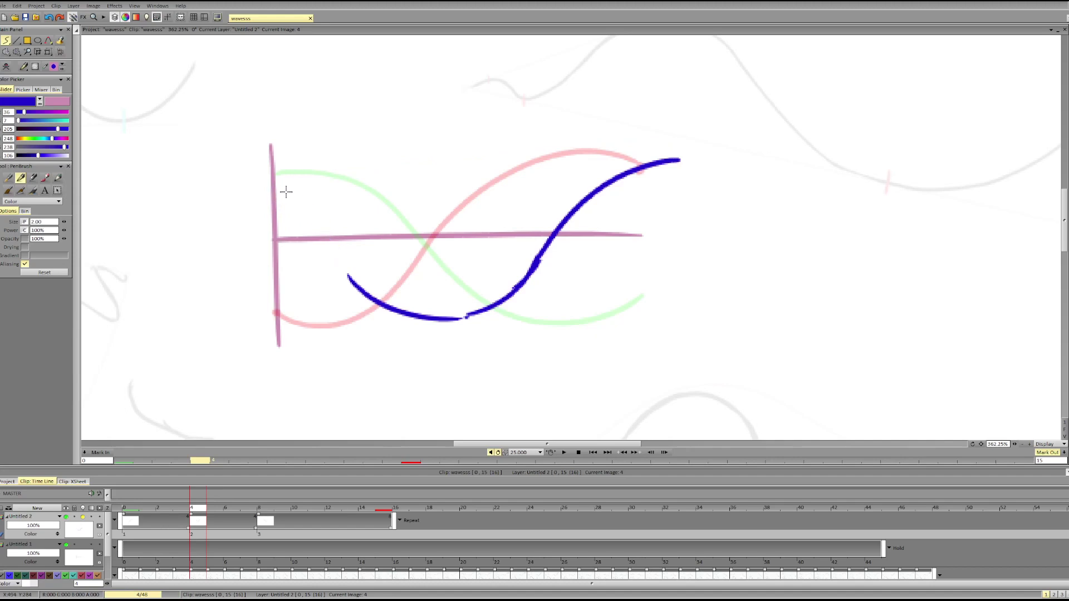
{"action": "left_click_drag", "start_coordinate": [276, 184], "coordinate": [358, 285]}
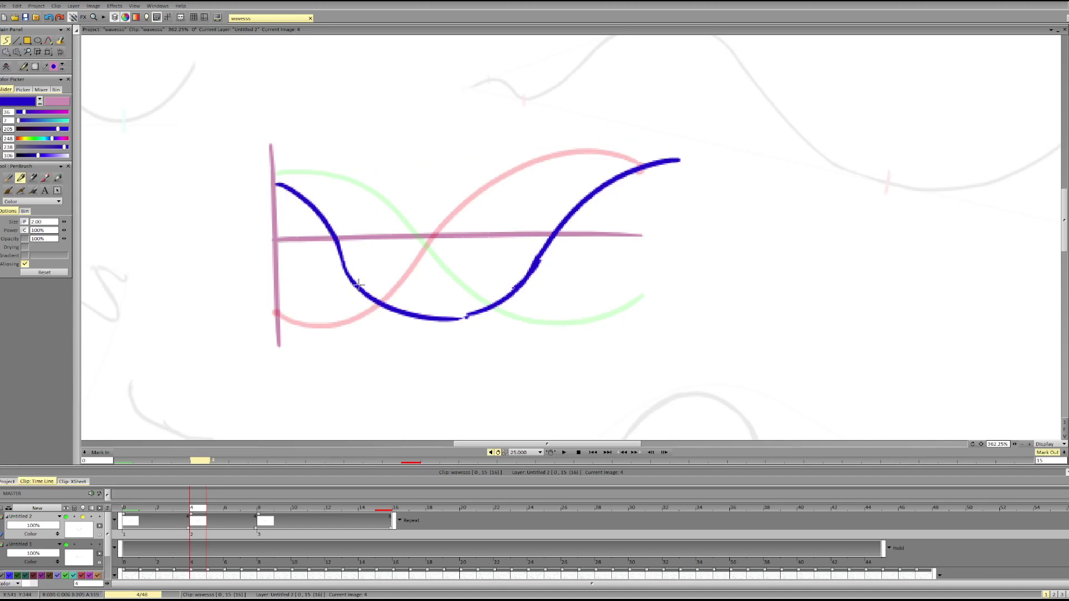
Try sample waves and a direction arrow in the empty area beside the wave drawing and undo them
{"action": "mouse_move", "coordinate": [671, 306]}
{"action": "left_mouse_down"}
{"action": "mouse_move", "coordinate": [768, 360]}
{"action": "mouse_move", "coordinate": [978, 312]}
{"action": "left_mouse_up"}
{"action": "key", "text": "ctrl+z"}
{"action": "mouse_move", "coordinate": [621, 310]}
{"action": "left_mouse_down"}
{"action": "mouse_move", "coordinate": [713, 339]}
{"action": "mouse_move", "coordinate": [925, 309]}
{"action": "mouse_move", "coordinate": [980, 332]}
{"action": "left_mouse_up"}
{"action": "left_click_drag", "start_coordinate": [624, 307], "coordinate": [819, 242]}
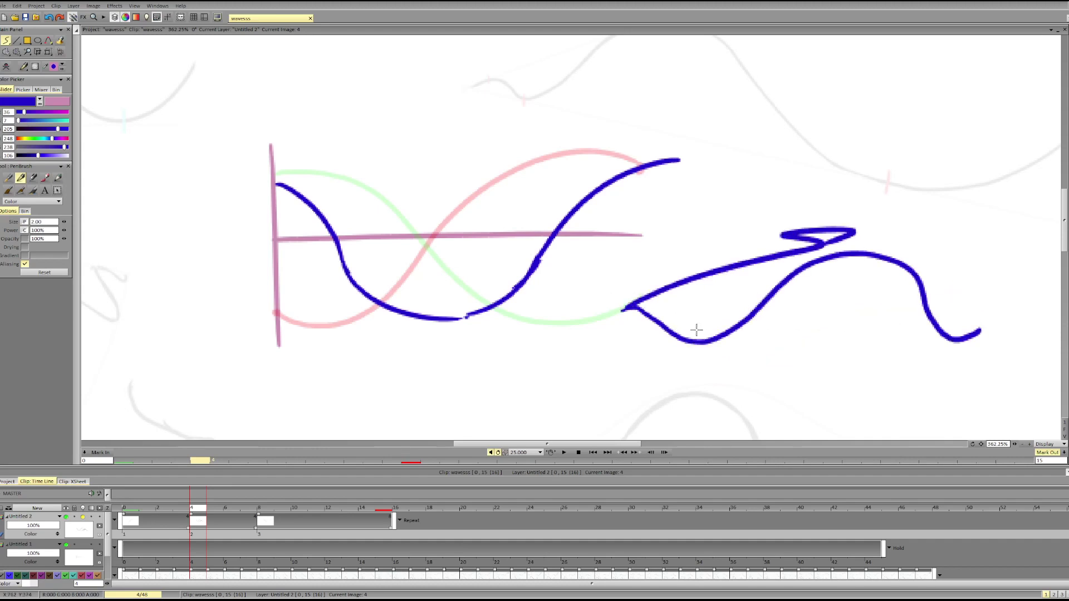
{"action": "key", "text": "ctrl+z"}
{"action": "key", "text": "ctrl+z"}
{"action": "mouse_move", "coordinate": [613, 276]}
{"action": "left_mouse_down"}
{"action": "mouse_move", "coordinate": [728, 339]}
{"action": "mouse_move", "coordinate": [938, 310]}
{"action": "left_mouse_up"}
{"action": "key", "text": "ctrl+z"}
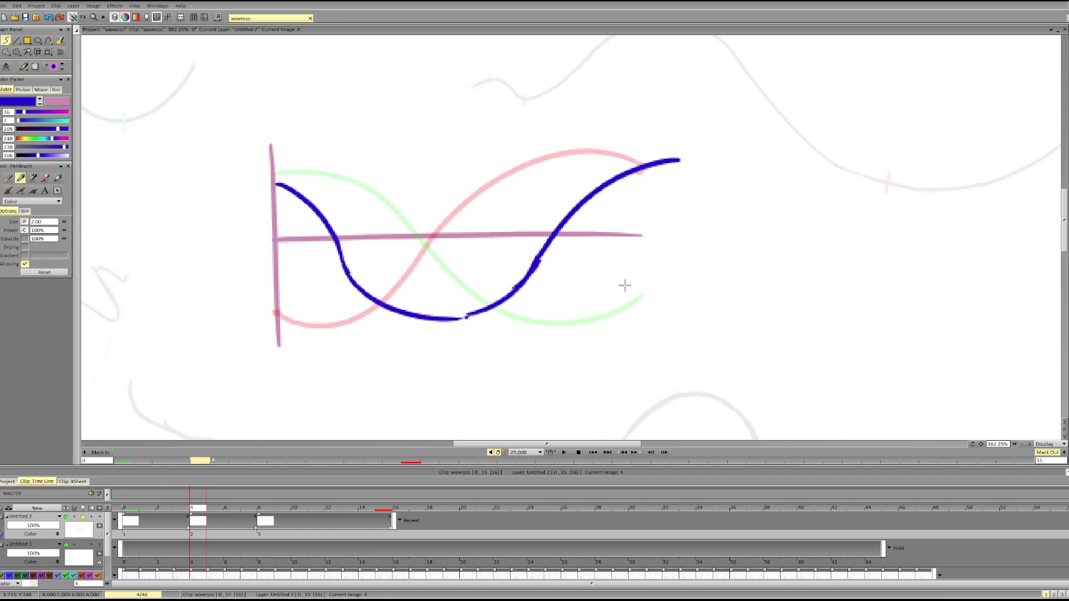
{"action": "mouse_move", "coordinate": [625, 285]}
{"action": "left_mouse_down"}
{"action": "mouse_move", "coordinate": [832, 276]}
{"action": "mouse_move", "coordinate": [935, 334]}
{"action": "left_mouse_up"}
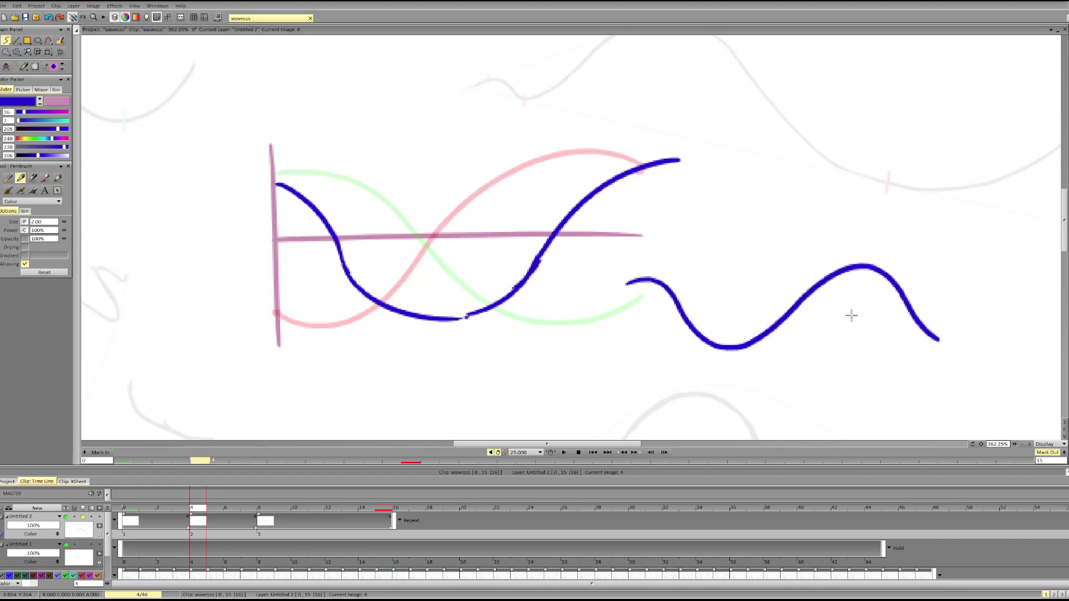
{"action": "key", "text": "ctrl+z"}
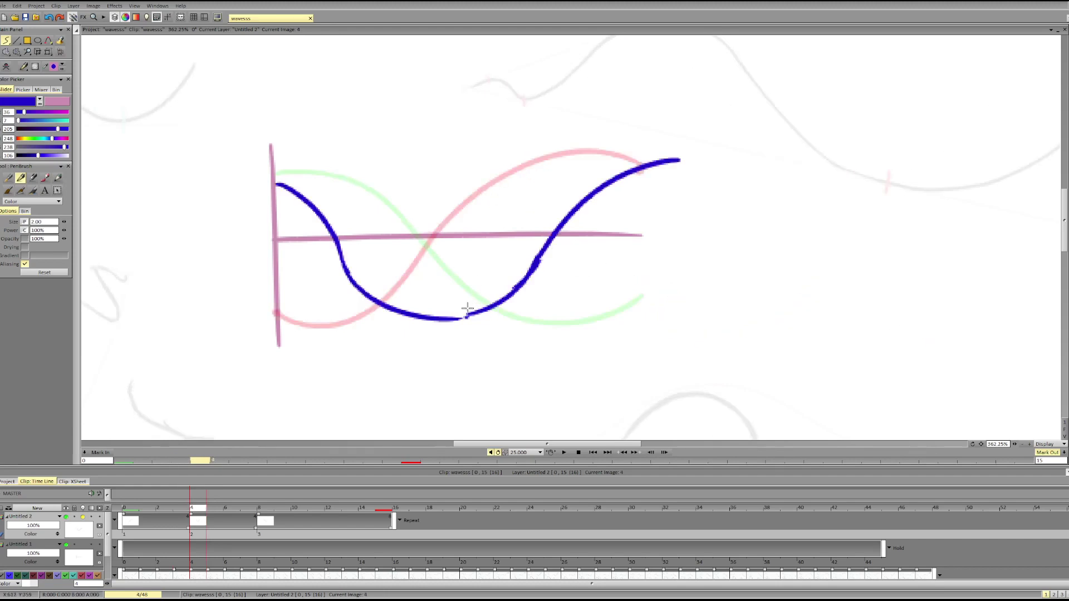
Close the gap at the bottom of the blue trough on frame 4 and flip between adjacent frames to check it
{"action": "left_click_drag", "start_coordinate": [460, 318], "coordinate": [494, 306]}
{"action": "key", "text": "Left"}
{"action": "key", "text": "Right"}
{"action": "key", "text": "Left"}
{"action": "key", "text": "Right"}
Add a blank drawing at frame 12 and compare it with the earlier drawings
{"action": "left_click", "coordinate": [329, 509]}
{"action": "key", "text": "BackSpace"}
{"action": "key", "text": "Left"}
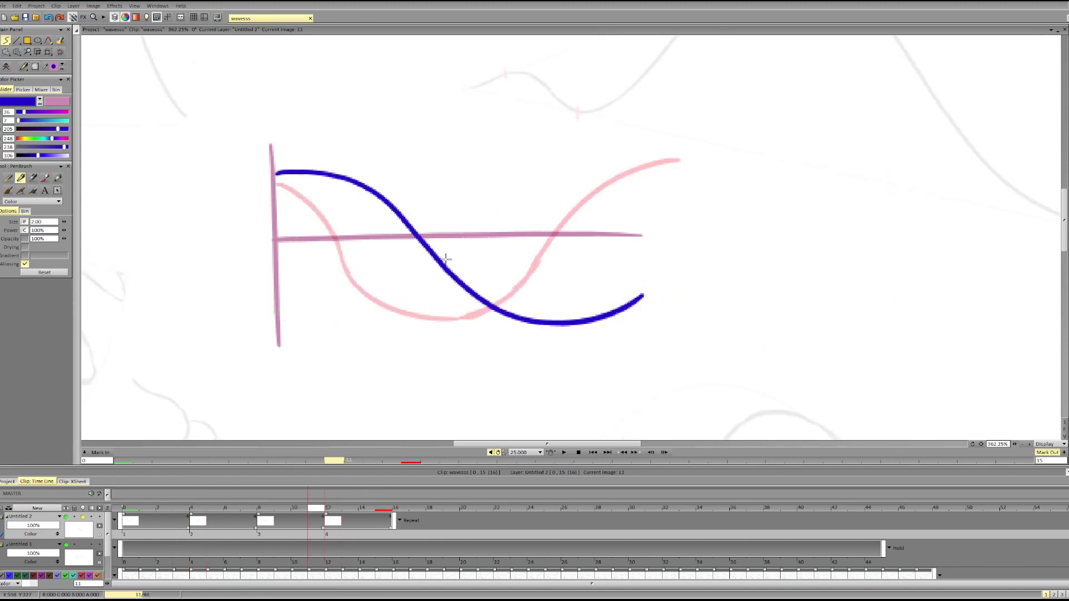
{"action": "key", "text": "Left"}
{"action": "key", "text": "Right"}
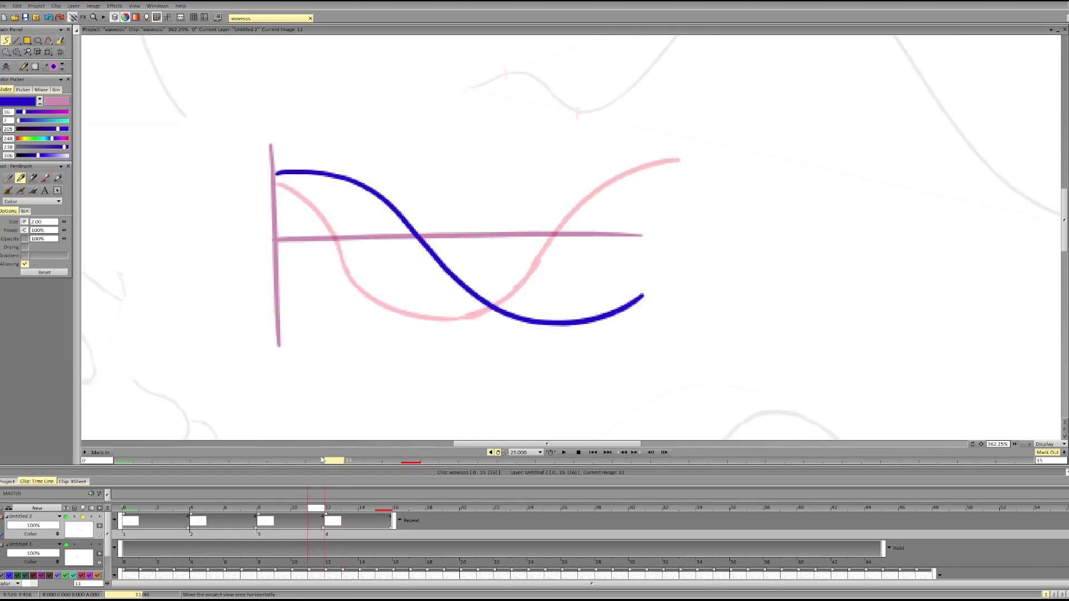
{"action": "left_click", "coordinate": [132, 506]}
{"action": "left_click", "coordinate": [334, 509]}
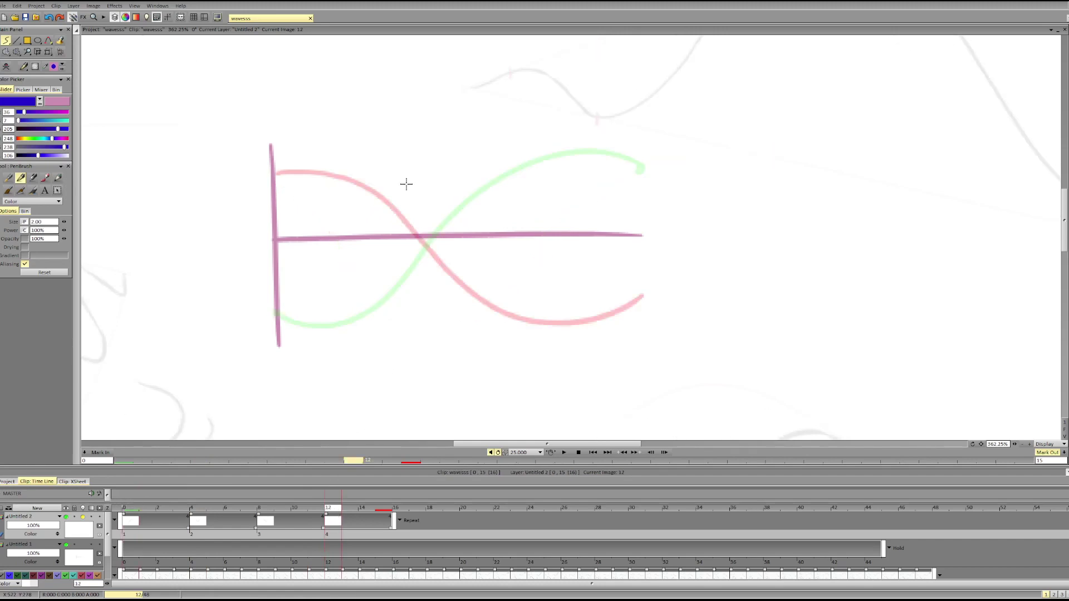
Try arrows from the crest and trough plus guide strokes on frame 12 over the light-table waves, undoing each
{"action": "mouse_move", "coordinate": [331, 170]}
{"action": "left_mouse_down"}
{"action": "mouse_move", "coordinate": [557, 153]}
{"action": "mouse_move", "coordinate": [566, 170]}
{"action": "left_mouse_up"}
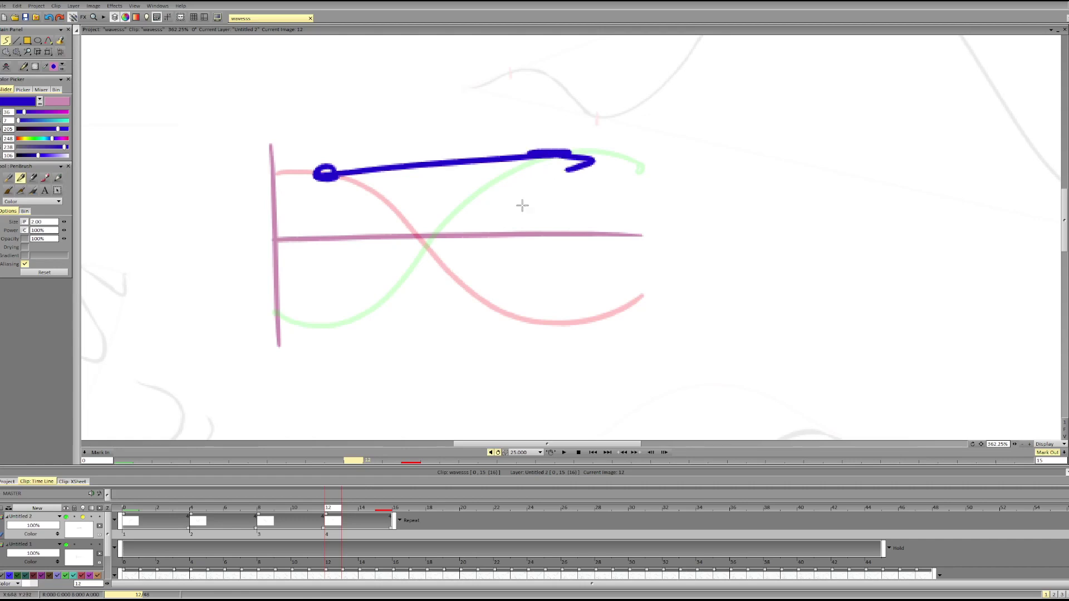
{"action": "key", "text": "ctrl+z"}
{"action": "left_click_drag", "start_coordinate": [318, 324], "coordinate": [551, 333]}
{"action": "key", "text": "ctrl+z"}
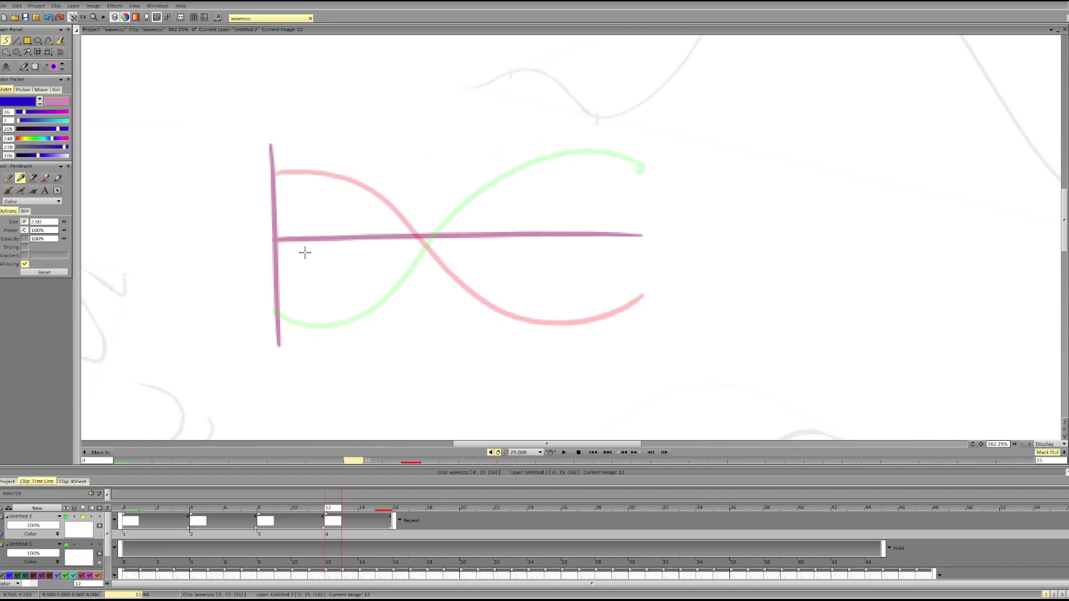
{"action": "left_click_drag", "start_coordinate": [306, 240], "coordinate": [513, 310]}
{"action": "key", "text": "ctrl+z"}
{"action": "left_click_drag", "start_coordinate": [391, 298], "coordinate": [438, 254]}
{"action": "key", "text": "ctrl+z"}
Draw short blue slopes on frame 12 at the wave crossing, near the axis's far end and midway between them
{"action": "left_click_drag", "start_coordinate": [612, 315], "coordinate": [650, 270]}
{"action": "left_click_drag", "start_coordinate": [421, 250], "coordinate": [384, 303]}
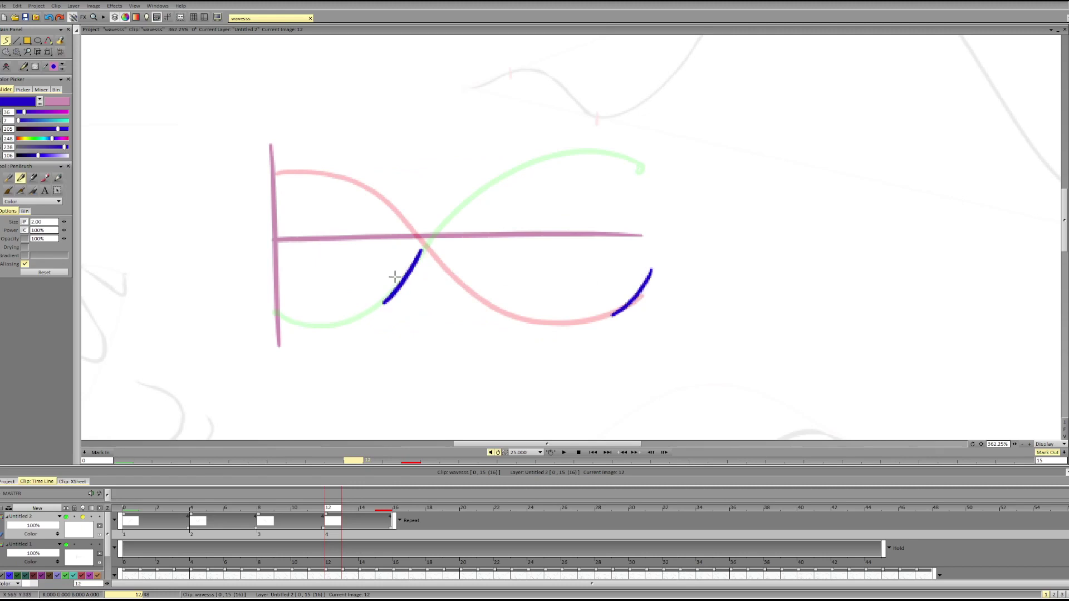
{"action": "left_click_drag", "start_coordinate": [523, 254], "coordinate": [474, 312]}
{"action": "key", "text": "ctrl+z"}
{"action": "left_click_drag", "start_coordinate": [530, 255], "coordinate": [477, 317]}
{"action": "key", "text": "ctrl+z"}
{"action": "left_click_drag", "start_coordinate": [533, 259], "coordinate": [480, 322]}
Erase the two outer blue slopes on frame 12, keeping the middle one, and try a trough stroke
{"action": "key", "text": "f"}
{"action": "mouse_move", "coordinate": [387, 309]}
{"action": "left_mouse_down"}
{"action": "mouse_move", "coordinate": [382, 262]}
{"action": "mouse_move", "coordinate": [365, 289]}
{"action": "left_mouse_up"}
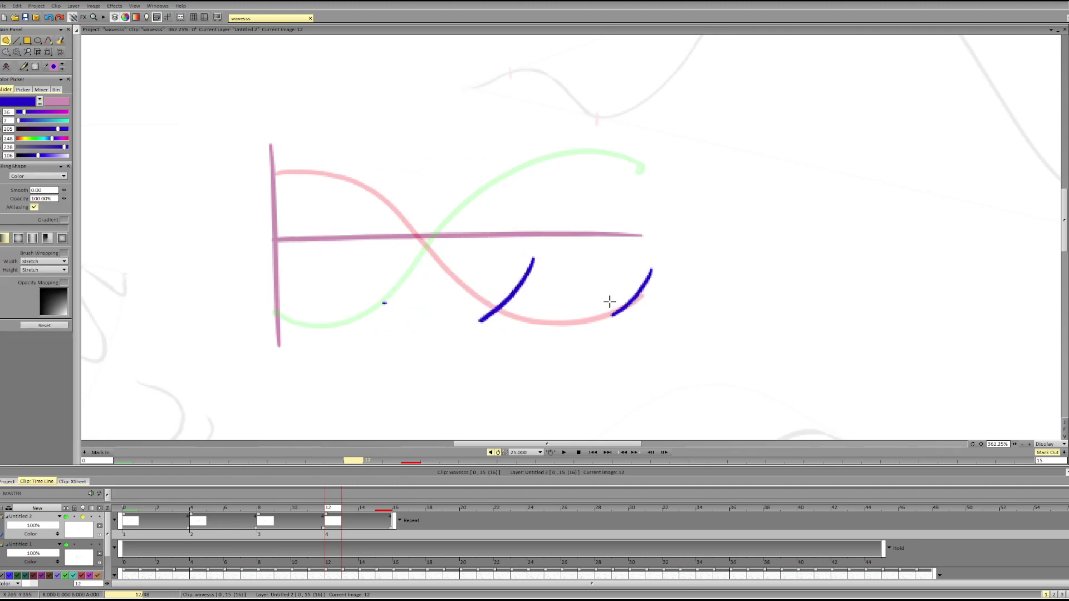
{"action": "left_click_drag", "start_coordinate": [608, 302], "coordinate": [617, 278]}
{"action": "key", "text": "b"}
{"action": "mouse_move", "coordinate": [319, 265]}
{"action": "left_mouse_down"}
{"action": "mouse_move", "coordinate": [347, 298]}
{"action": "mouse_move", "coordinate": [500, 287]}
{"action": "left_mouse_up"}
{"action": "key", "text": "ctrl+z"}
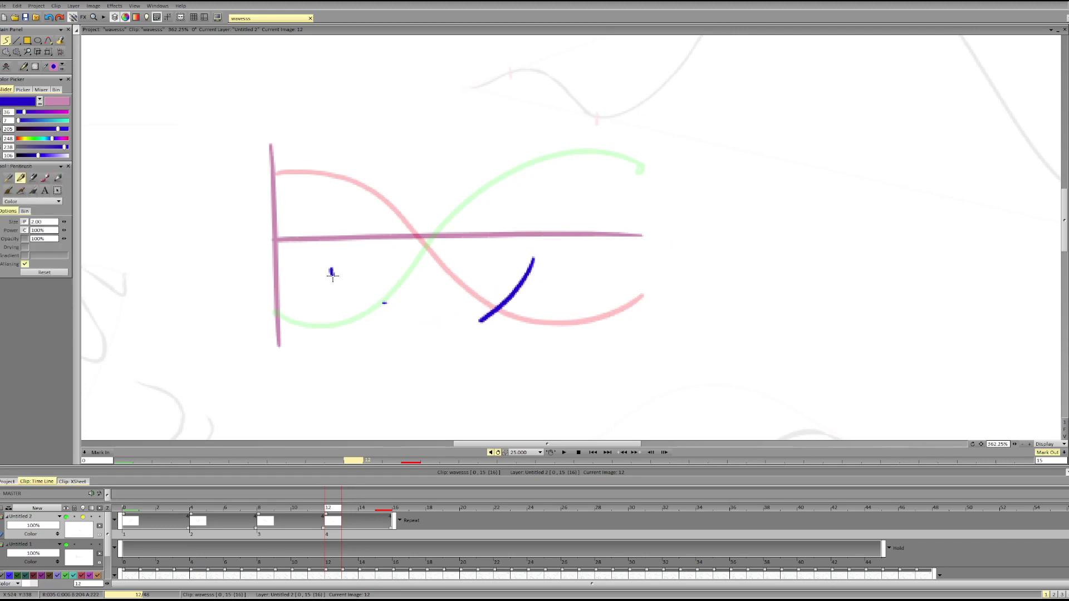
Draw a blue trough on frame 12 below the horizontal axis, erasing the middle slope and redrawing the rising side
{"action": "left_click_drag", "start_coordinate": [331, 271], "coordinate": [495, 299]}
{"action": "key", "text": "f"}
{"action": "mouse_move", "coordinate": [434, 312]}
{"action": "left_mouse_down"}
{"action": "mouse_move", "coordinate": [562, 245]}
{"action": "mouse_move", "coordinate": [536, 265]}
{"action": "left_mouse_up"}
{"action": "key", "text": "b"}
{"action": "key", "text": "ctrl+z"}
{"action": "key", "text": "f"}
{"action": "mouse_move", "coordinate": [424, 334]}
{"action": "left_mouse_down"}
{"action": "mouse_move", "coordinate": [430, 319]}
{"action": "mouse_move", "coordinate": [488, 298]}
{"action": "left_mouse_up"}
{"action": "key", "text": "b"}
{"action": "key", "text": "ctrl+z"}
{"action": "key", "text": "f"}
{"action": "key", "text": "b"}
{"action": "key", "text": "ctrl+z"}
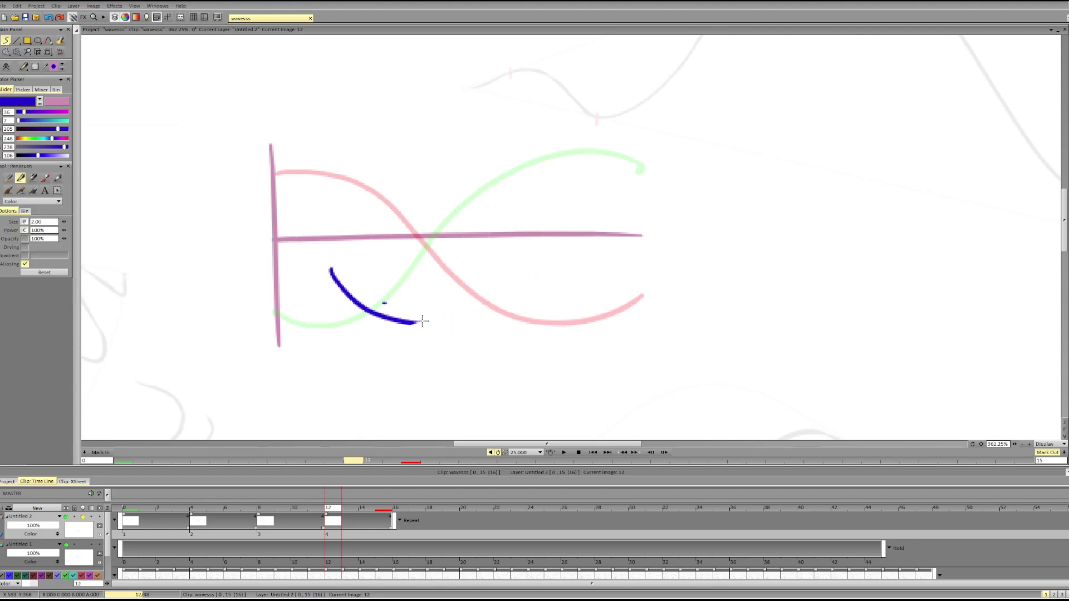
{"action": "mouse_move", "coordinate": [415, 322]}
{"action": "left_mouse_down"}
{"action": "mouse_move", "coordinate": [478, 307]}
{"action": "mouse_move", "coordinate": [523, 235]}
{"action": "left_mouse_up"}
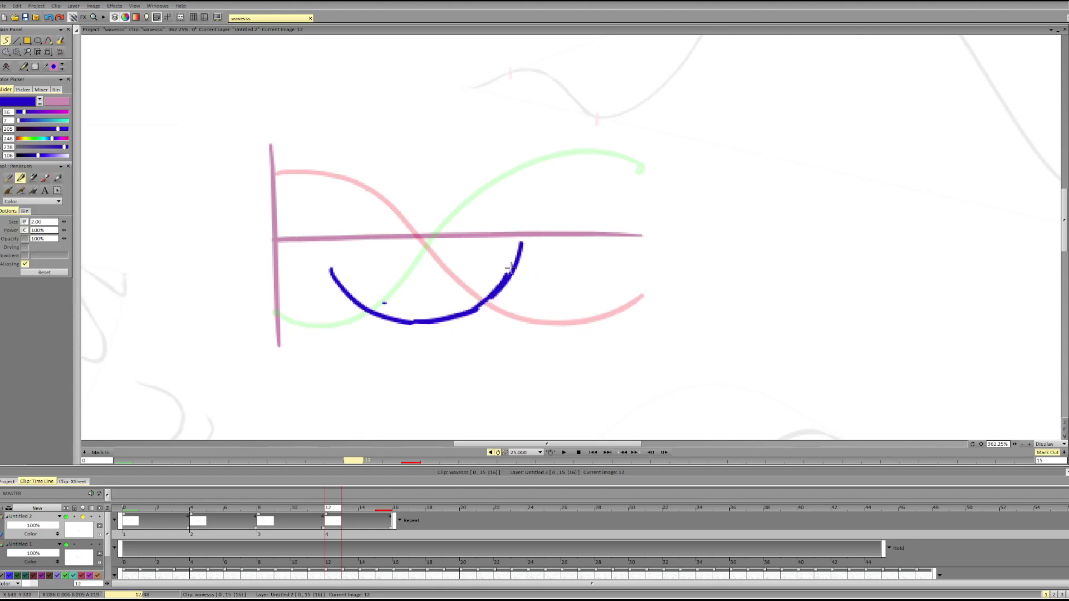
Connect the near end of frame 12's trough to the upper part of the vertical axis with a blue curve
{"action": "left_click_drag", "start_coordinate": [327, 261], "coordinate": [308, 224]}
{"action": "key", "text": "ctrl+z"}
{"action": "left_click_drag", "start_coordinate": [330, 268], "coordinate": [310, 220]}
{"action": "key", "text": "ctrl+z"}
{"action": "left_click_drag", "start_coordinate": [331, 269], "coordinate": [276, 195]}
{"action": "key", "text": "ctrl+z"}
{"action": "left_click_drag", "start_coordinate": [322, 255], "coordinate": [266, 180]}
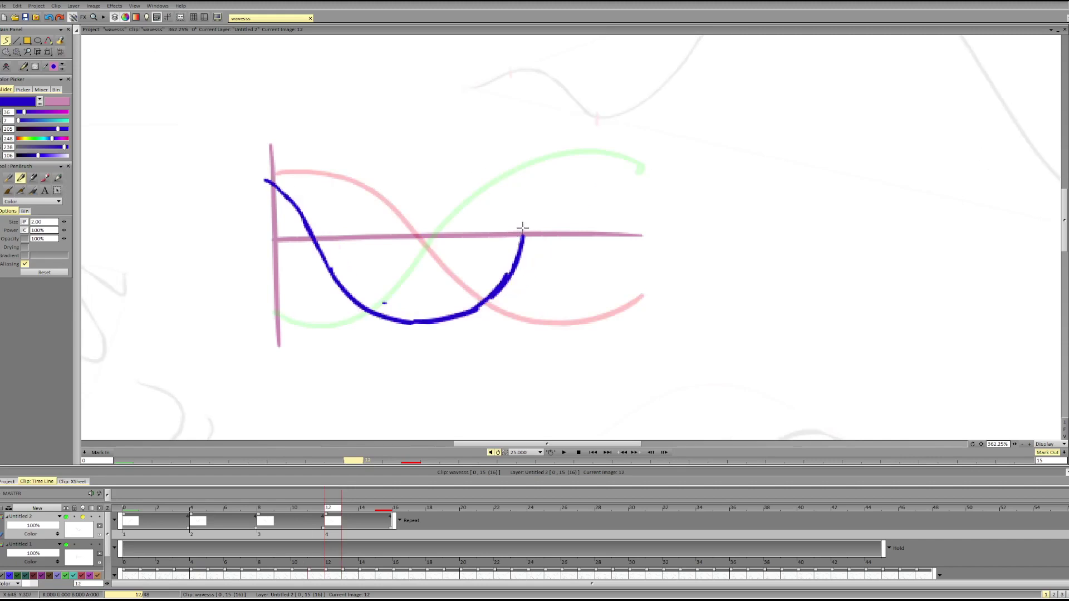
Extend frame 12's wave from the trough up across the horizontal axis to a crest just past the axis's end
{"action": "key", "text": "ctrl+z"}
{"action": "mouse_move", "coordinate": [523, 248]}
{"action": "left_mouse_down"}
{"action": "mouse_move", "coordinate": [609, 171]}
{"action": "mouse_move", "coordinate": [659, 179]}
{"action": "left_mouse_up"}
{"action": "key", "text": "ctrl+z"}
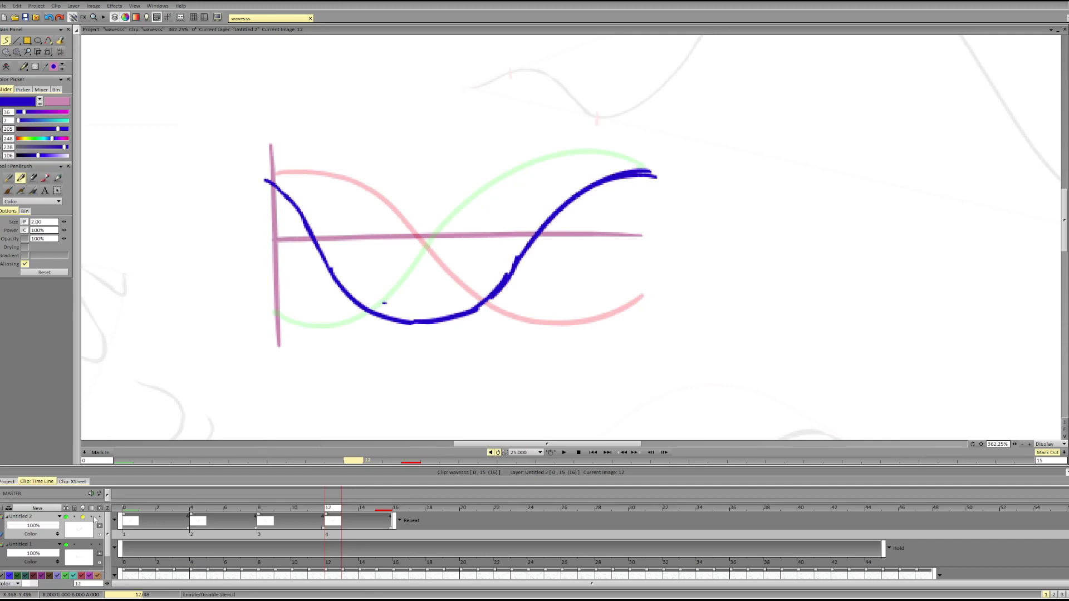
Turn off the wave layer's light table and play the animation
{"action": "left_click", "coordinate": [82, 517]}
{"action": "left_click", "coordinate": [564, 452]}
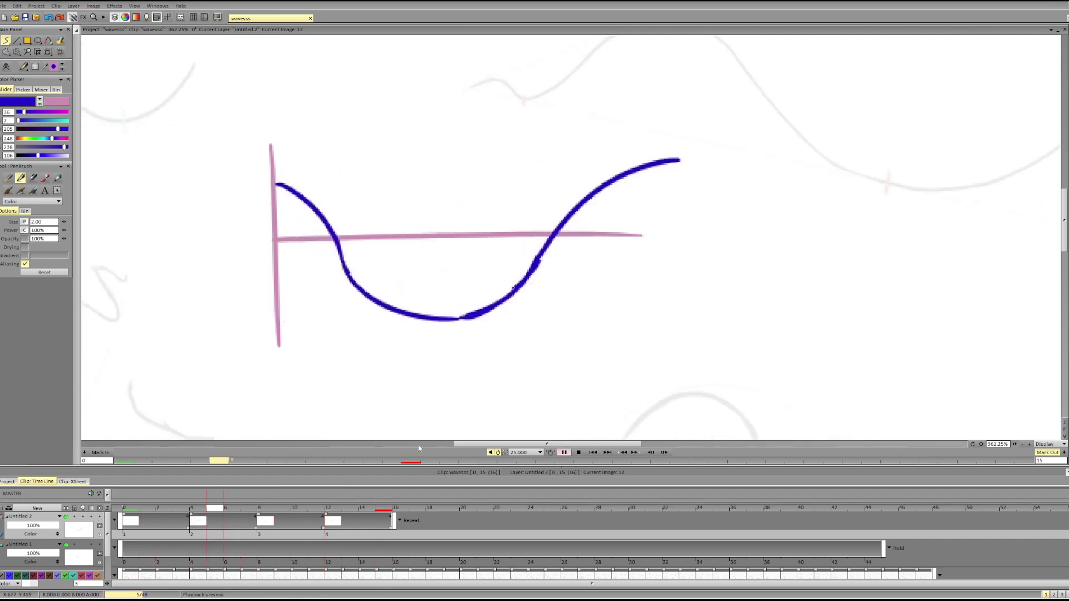
Return to frame 12 and clear its wave drawing
{"action": "mouse_move", "coordinate": [357, 509]}
{"action": "left_mouse_down"}
{"action": "mouse_move", "coordinate": [334, 517]}
{"action": "mouse_move", "coordinate": [394, 508]}
{"action": "mouse_move", "coordinate": [307, 512]}
{"action": "mouse_move", "coordinate": [342, 511]}
{"action": "mouse_move", "coordinate": [311, 508]}
{"action": "mouse_move", "coordinate": [329, 508]}
{"action": "left_mouse_up"}
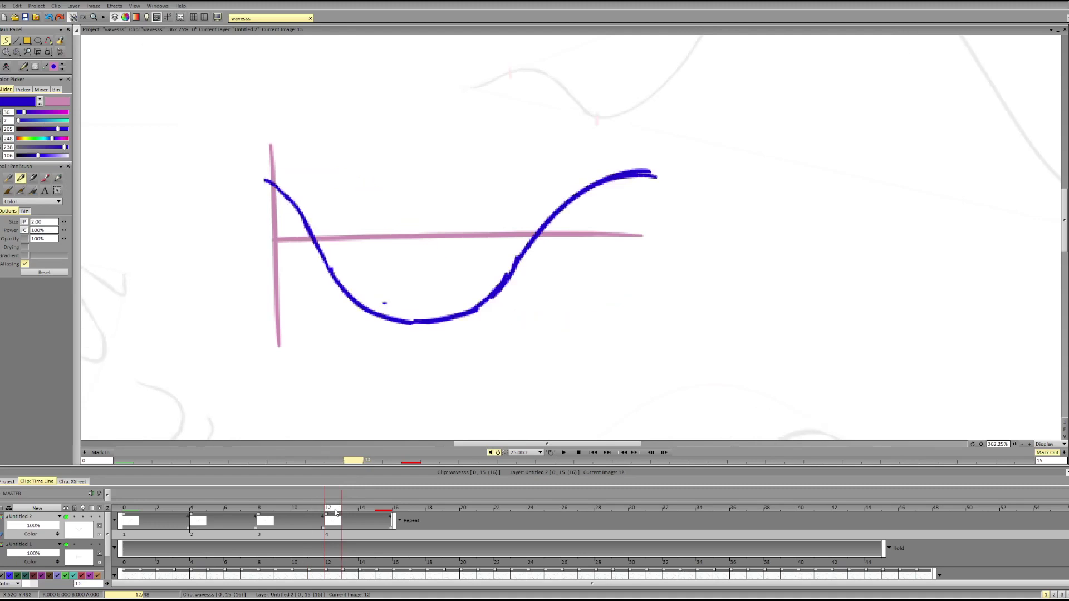
{"action": "key", "text": "BackSpace"}
{"action": "key", "text": "ctrl+z"}
Flip back and forth through the frames around frame 12 and on to frame 16 to compare the wave drawings
{"action": "key", "text": "Left"}
{"action": "key", "text": "Right"}
{"action": "key", "text": "Left"}
{"action": "key", "text": "Right"}
{"action": "key", "text": "Right"}
{"action": "key", "text": "Left"}
{"action": "key", "text": "Left"}
{"action": "key", "text": "Right"}
{"action": "key", "text": "Right"}
{"action": "key", "text": "Right"}
{"action": "key", "text": "Right"}
{"action": "key", "text": "Right"}
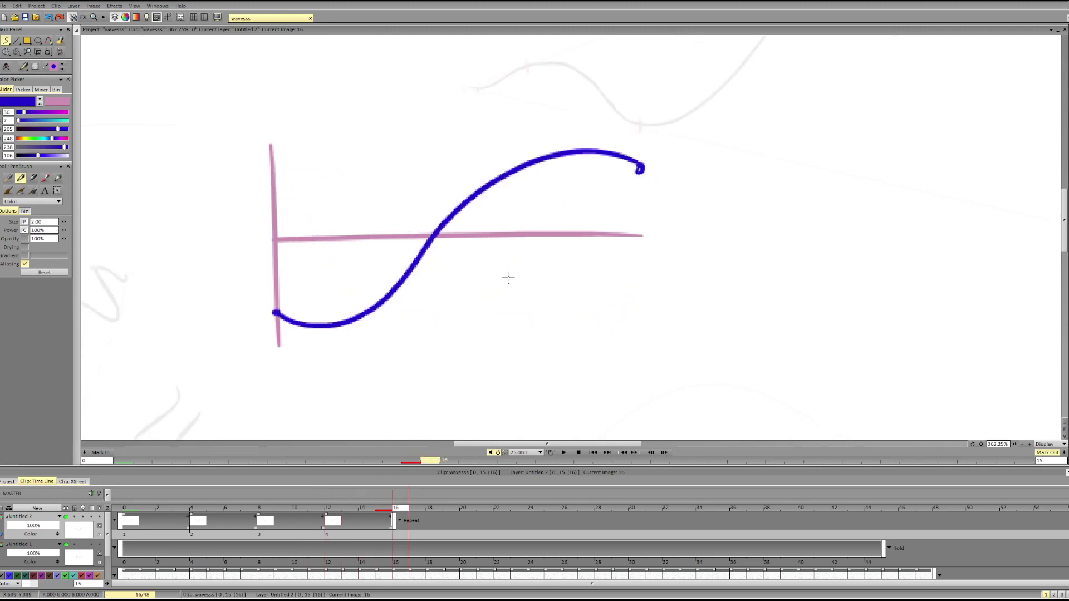
Go back to the blank drawing at frame 12 and turn on the wave layer's light table
{"action": "key", "text": "Left"}
{"action": "key", "text": "Left"}
{"action": "key", "text": "Left"}
{"action": "key", "text": "Left"}
{"action": "key", "text": "Left"}
{"action": "key", "text": "Right"}
{"action": "key", "text": "Right"}
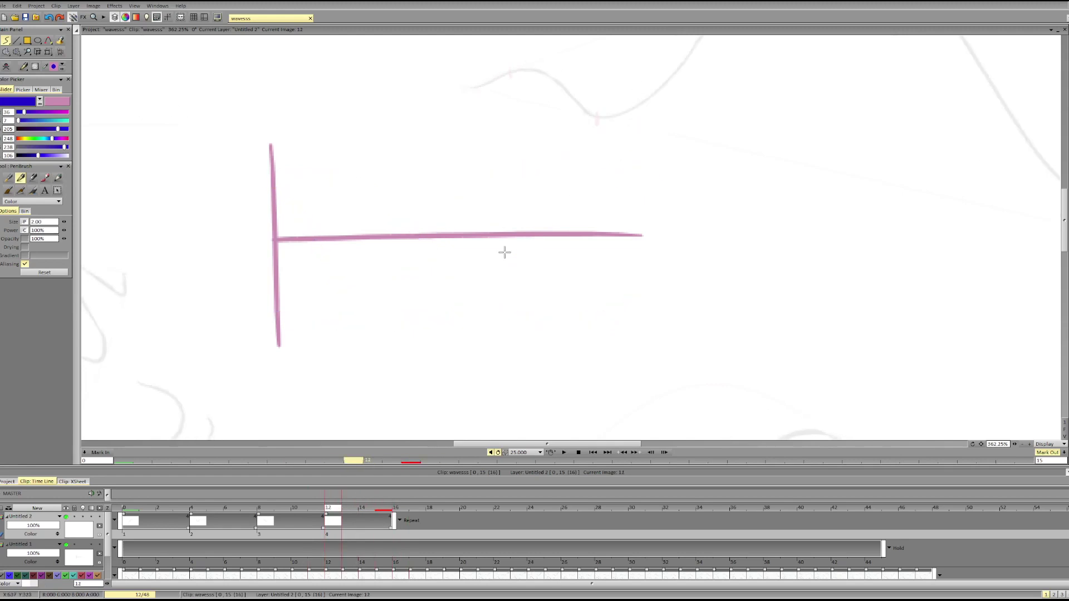
{"action": "left_click", "coordinate": [84, 518]}
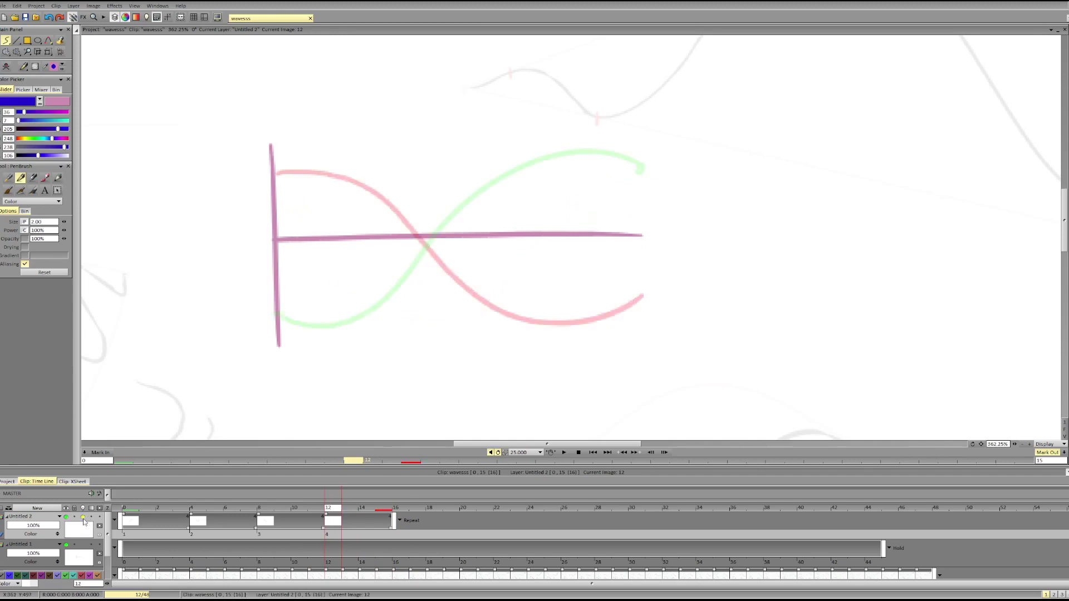
Flip back and forth through the frames around frame 12 to compare the neighbouring waves before drawing the in-between
{"action": "key", "text": "Right"}
{"action": "key", "text": "Right"}
{"action": "key", "text": "Right"}
{"action": "key", "text": "Right"}
{"action": "key", "text": "Left"}
{"action": "key", "text": "Left"}
{"action": "key", "text": "Left"}
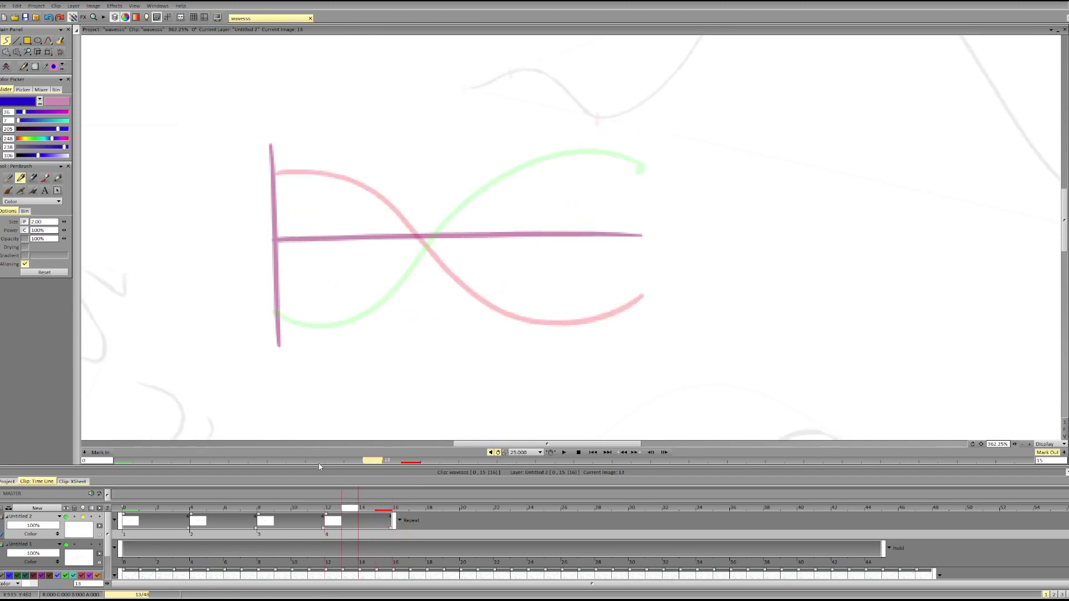
{"action": "key", "text": "Right"}
{"action": "key", "text": "Right"}
{"action": "key", "text": "Right"}
{"action": "key", "text": "Right"}
{"action": "key", "text": "Left"}
{"action": "key", "text": "Left"}
{"action": "key", "text": "Left"}
{"action": "key", "text": "Left"}
{"action": "key", "text": "Left"}
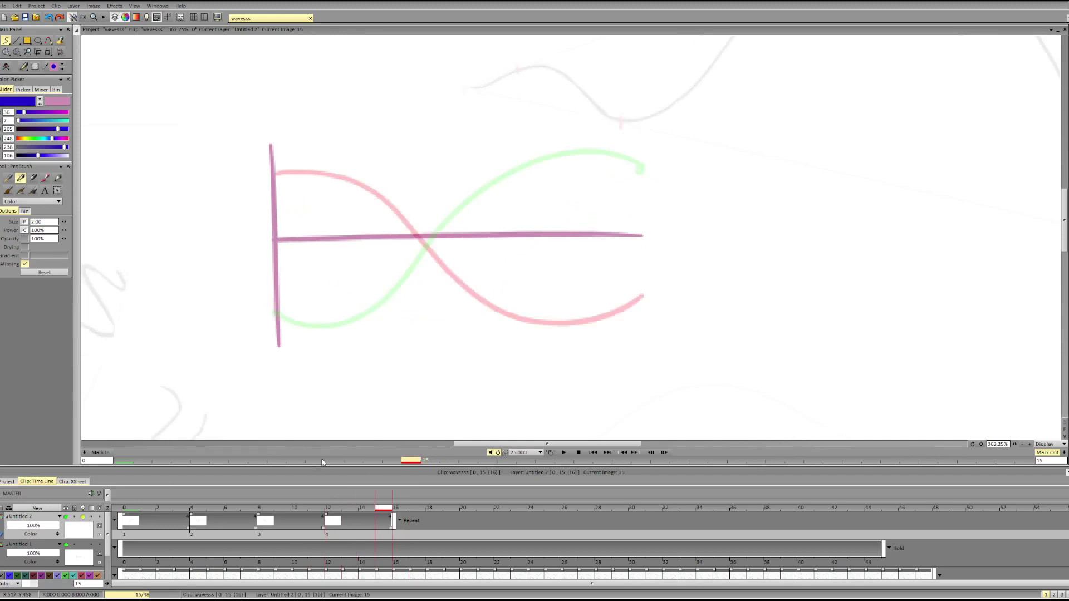
{"action": "key", "text": "Right"}
{"action": "key", "text": "Right"}
{"action": "key", "text": "Right"}
{"action": "key", "text": "Right"}
{"action": "key", "text": "Right"}
{"action": "key", "text": "Left"}
{"action": "key", "text": "Left"}
{"action": "key", "text": "Left"}
{"action": "key", "text": "Left"}
{"action": "key", "text": "Right"}
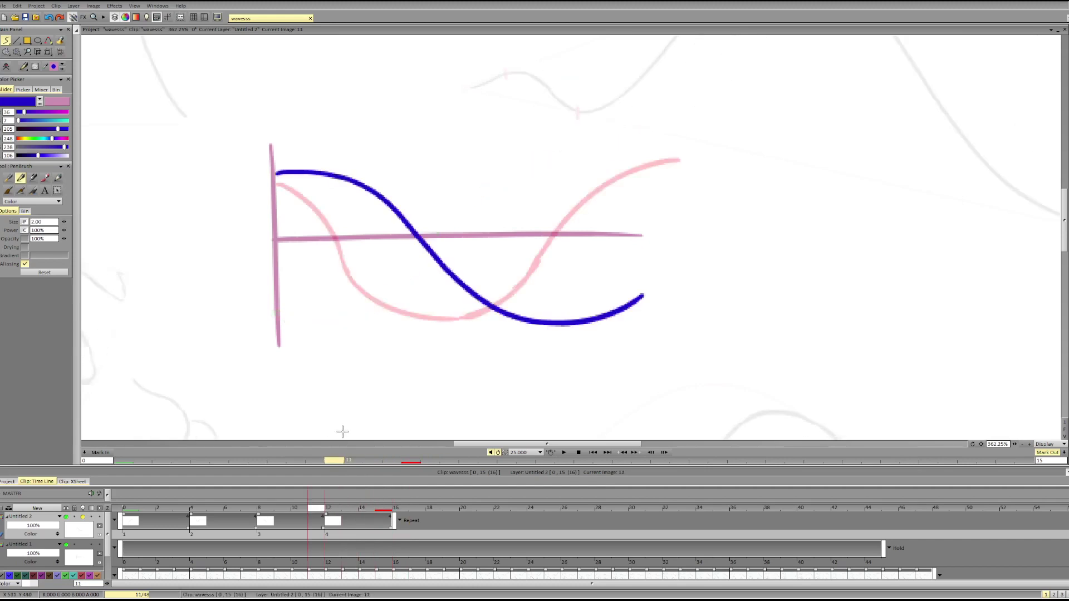
{"action": "key", "text": "Left"}
Draw a wave dipping into a trough across frame 12 and shift it left so the trough sits near the vertical guide
{"action": "left_click_drag", "start_coordinate": [265, 180], "coordinate": [657, 177]}
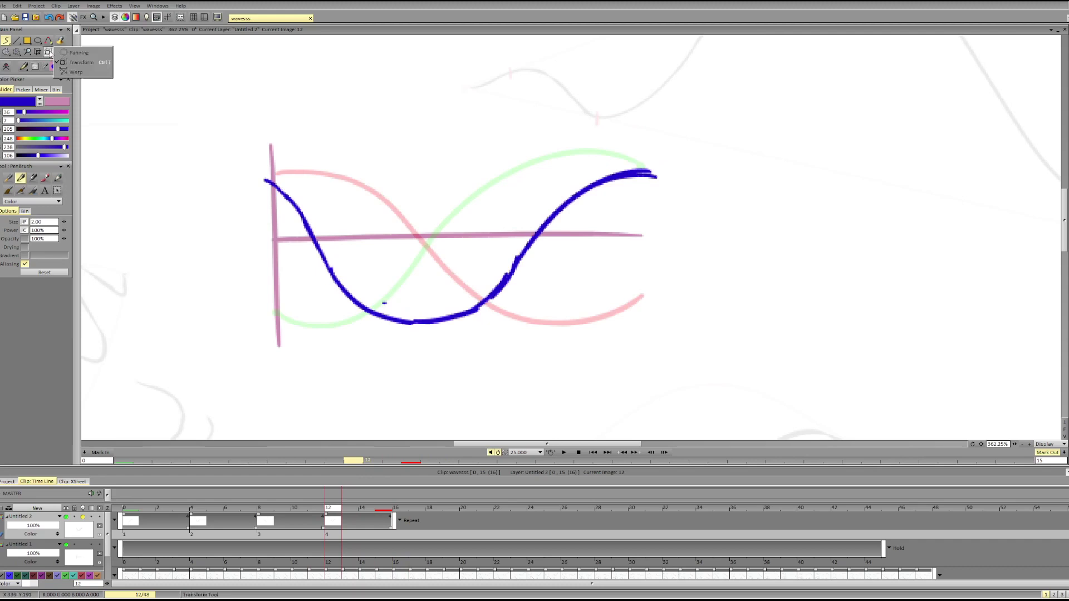
{"action": "left_click", "coordinate": [48, 51]}
{"action": "left_click_drag", "start_coordinate": [508, 248], "coordinate": [330, 244]}
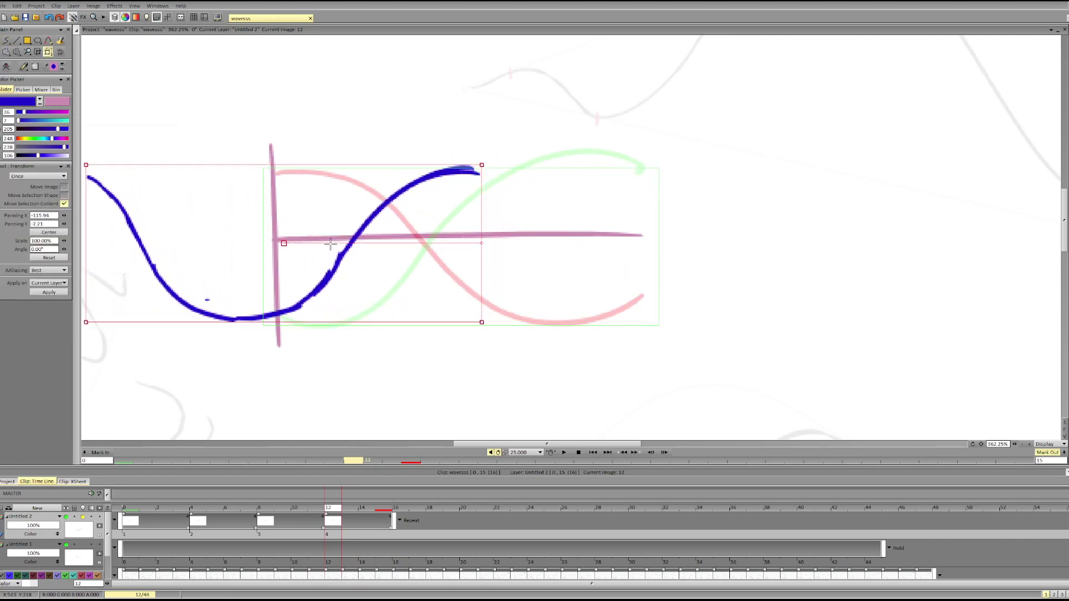
{"action": "key", "text": "Return"}
Erase the part of the frame 12 wave beyond the vertical guide and clean up its doubled far end
{"action": "key", "text": "shift+d"}
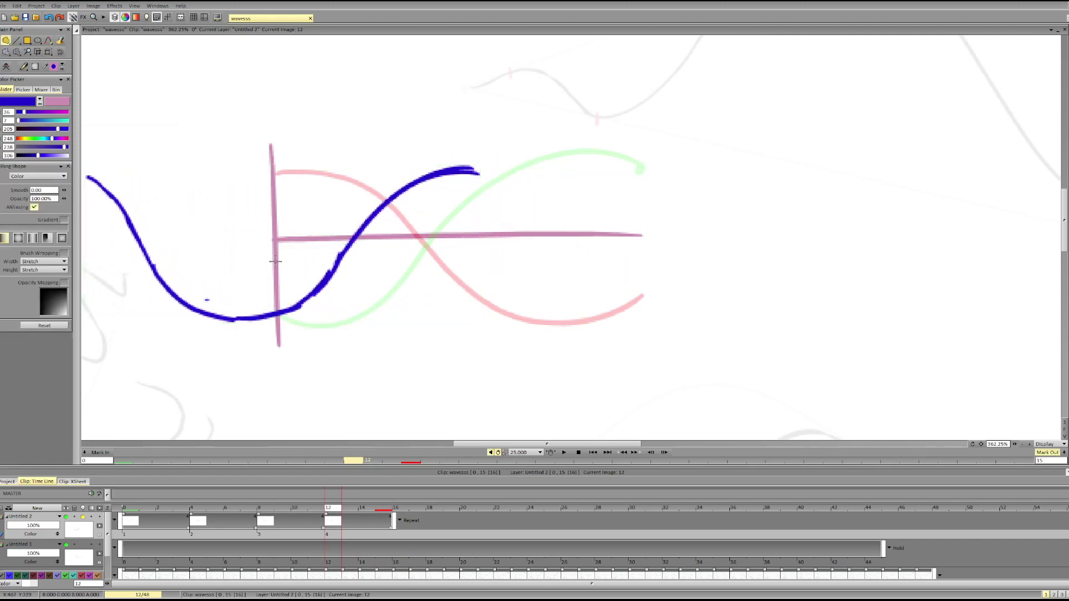
{"action": "mouse_move", "coordinate": [279, 314]}
{"action": "left_mouse_down"}
{"action": "mouse_move", "coordinate": [100, 126]}
{"action": "mouse_move", "coordinate": [162, 203]}
{"action": "left_mouse_up"}
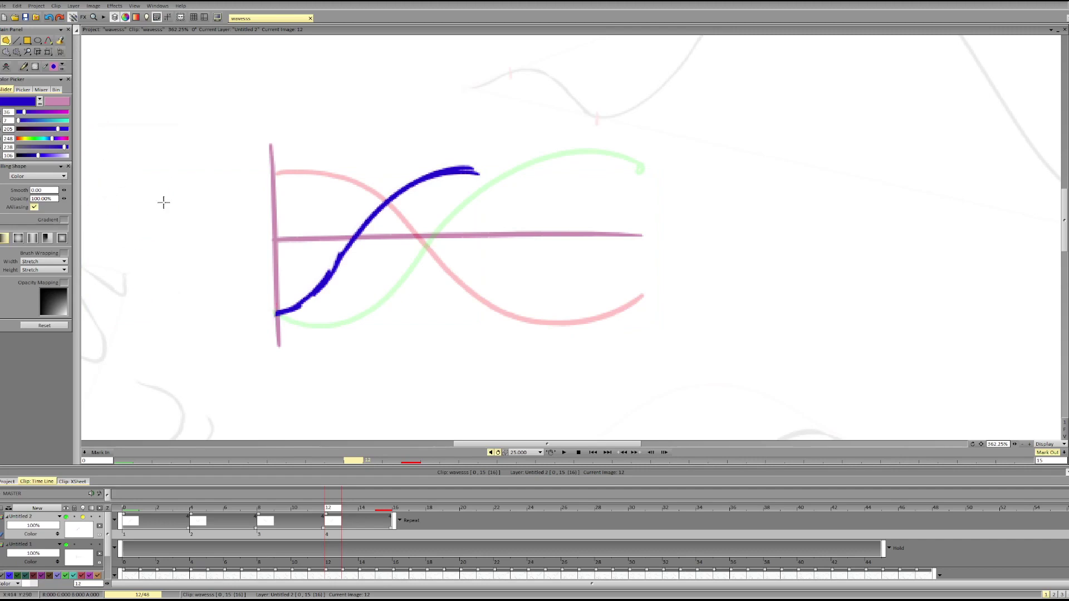
{"action": "key", "text": "d"}
{"action": "key", "text": "f"}
{"action": "key", "text": "ctrl+z"}
{"action": "key", "text": "d"}
Shift the frame 12 wave slightly further left and trim the overhang at the vertical guide
{"action": "left_click_drag", "start_coordinate": [468, 167], "coordinate": [601, 195]}
{"action": "key", "text": "ctrl+z"}
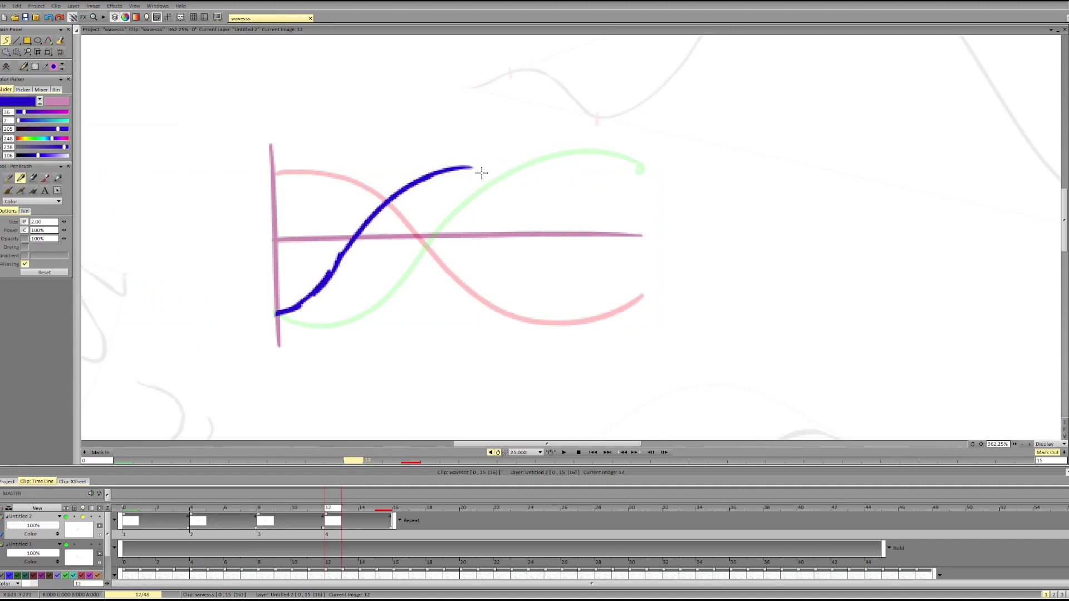
{"action": "key", "text": "t"}
{"action": "left_click_drag", "start_coordinate": [322, 207], "coordinate": [296, 199]}
{"action": "key", "text": "Return"}
{"action": "key", "text": "f"}
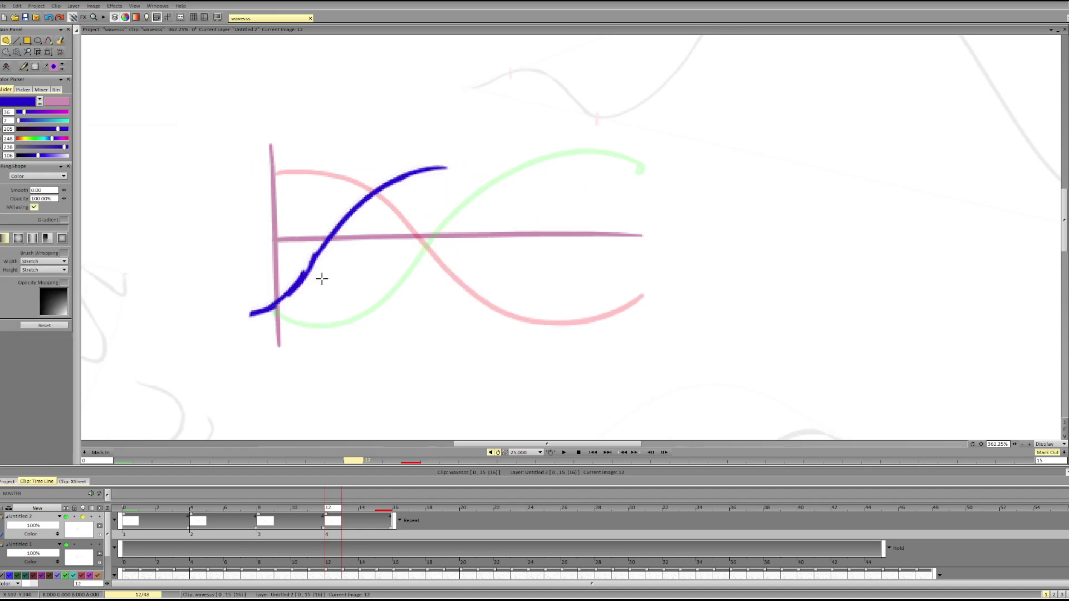
{"action": "key", "text": "d"}
{"action": "left_click_drag", "start_coordinate": [443, 167], "coordinate": [549, 206]}
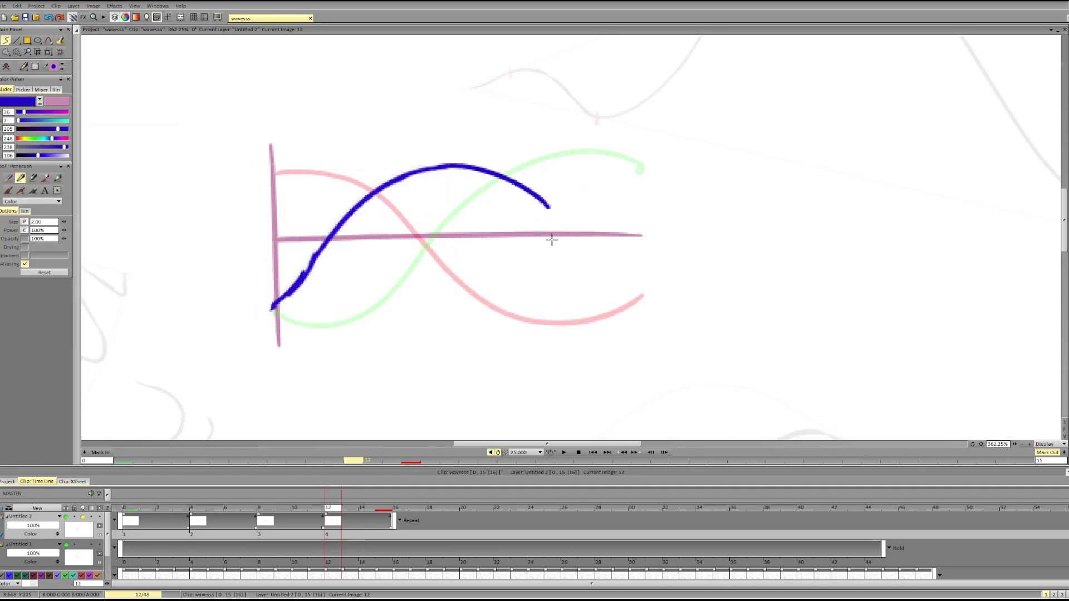
{"action": "key", "text": "ctrl+z"}
{"action": "left_click_drag", "start_coordinate": [444, 167], "coordinate": [547, 243]}
{"action": "key", "text": "ctrl+z"}
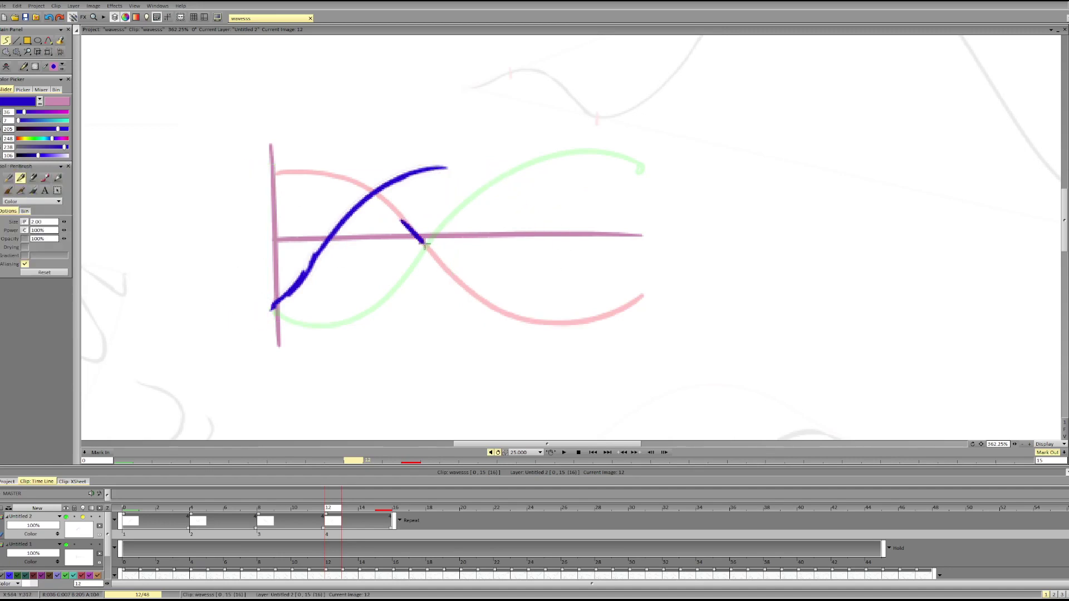
{"action": "key", "text": "ctrl+z"}
Trim the tip of the rising curve on frame 12 and draw a rounded crest continuing from it
{"action": "key", "text": "f"}
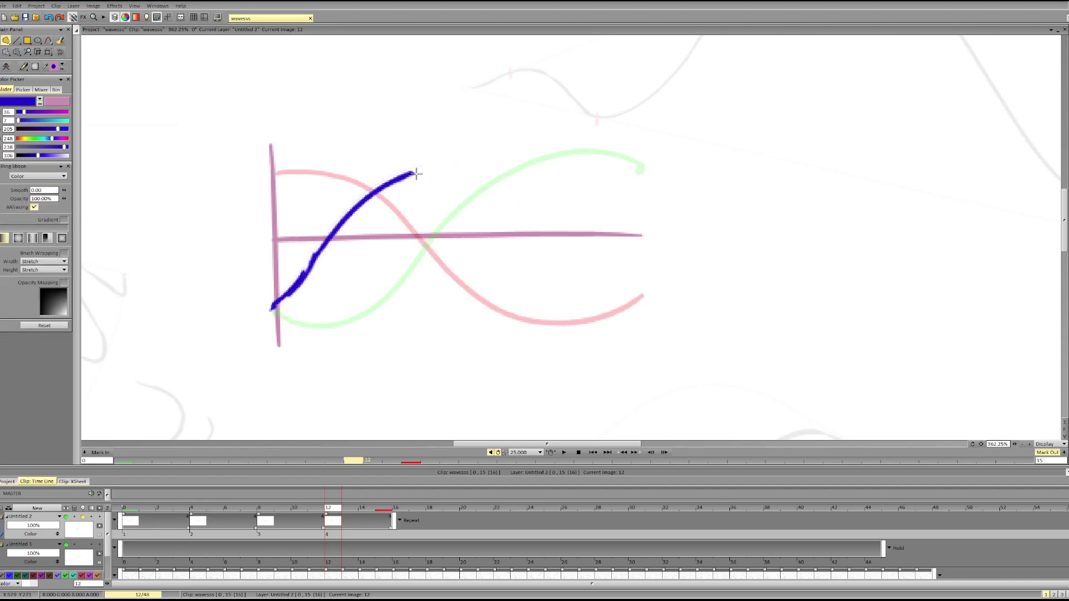
{"action": "key", "text": "b"}
{"action": "left_click_drag", "start_coordinate": [416, 174], "coordinate": [518, 179]}
{"action": "key", "text": "ctrl+z"}
{"action": "left_click_drag", "start_coordinate": [413, 170], "coordinate": [557, 217]}
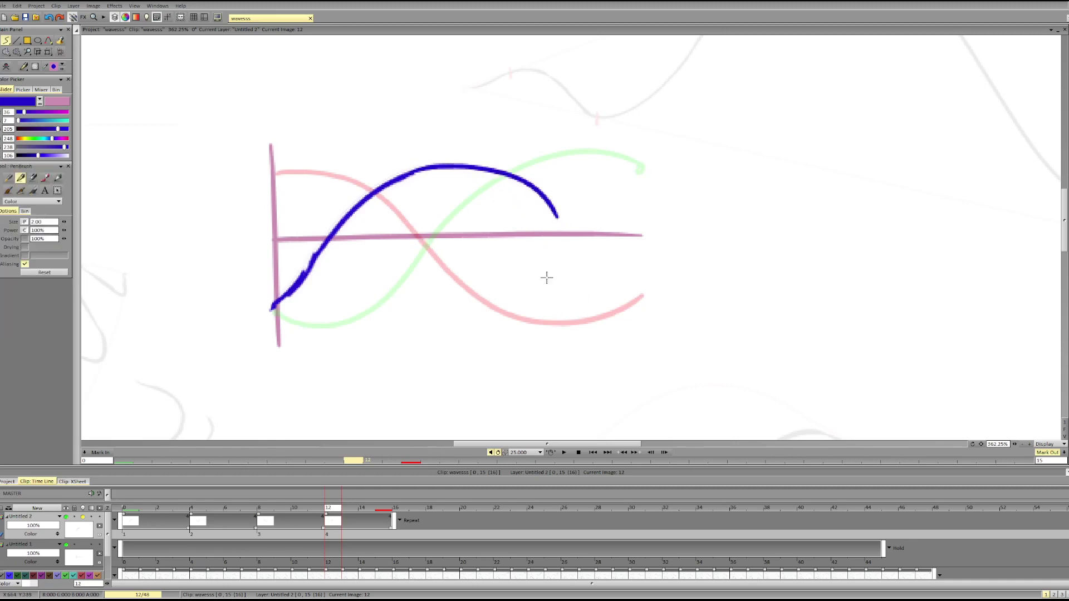
Redraw the wave's falling end on frame 12 down past the horizontal guide and play the animation
{"action": "key", "text": "ctrl+z"}
{"action": "mouse_move", "coordinate": [516, 178]}
{"action": "left_mouse_down"}
{"action": "mouse_move", "coordinate": [609, 272]}
{"action": "mouse_move", "coordinate": [614, 265]}
{"action": "mouse_move", "coordinate": [592, 264]}
{"action": "mouse_move", "coordinate": [670, 314]}
{"action": "left_mouse_up"}
{"action": "key", "text": "Left"}
{"action": "key", "text": "Right"}
{"action": "key", "text": "ctrl+z"}
{"action": "left_click_drag", "start_coordinate": [593, 262], "coordinate": [663, 316]}
{"action": "key", "text": "ctrl+z"}
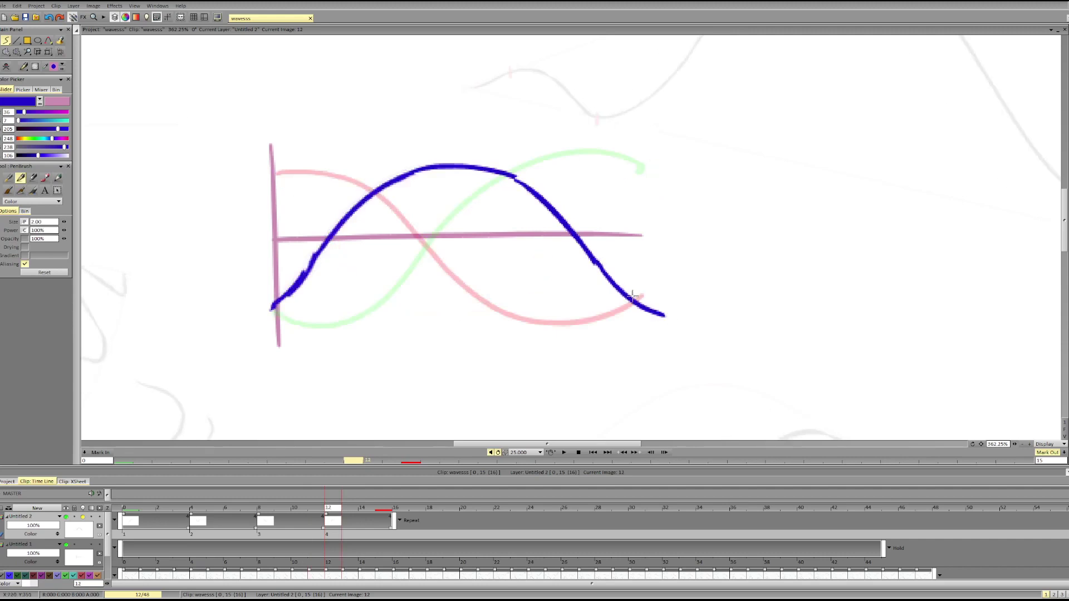
{"action": "left_click", "coordinate": [564, 454]}
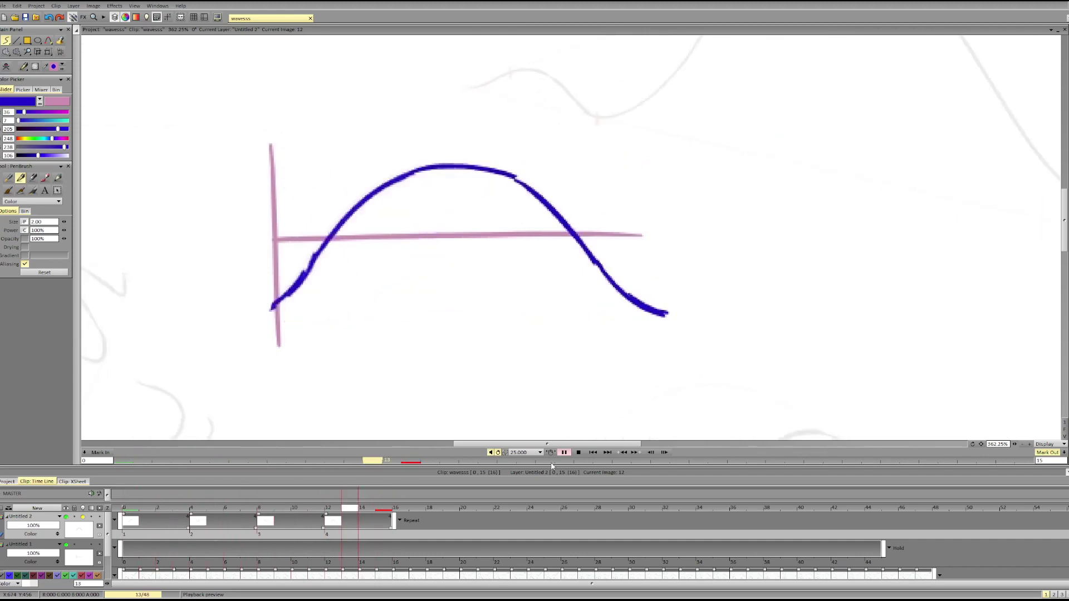
Insert blank in-between drawings on the wave layer at frames 2, 6, 10 and 14
{"action": "left_click", "coordinate": [164, 510]}
{"action": "key", "text": "Insert"}
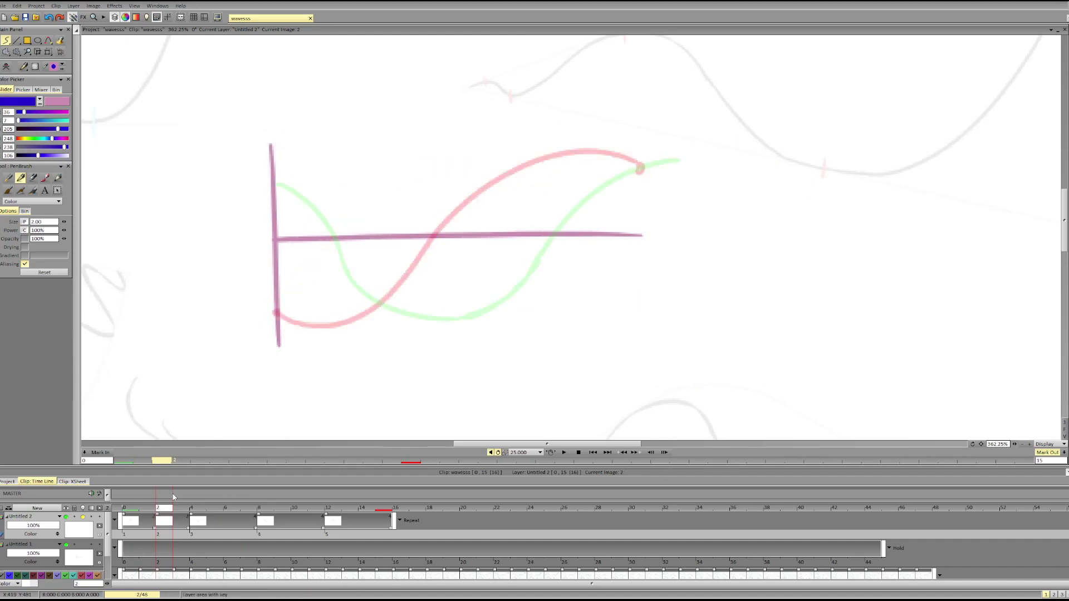
{"action": "key", "text": "Right"}
{"action": "key", "text": "Right"}
{"action": "key", "text": "Right"}
{"action": "key", "text": "Right"}
{"action": "key", "text": "Insert"}
{"action": "key", "text": "Right"}
{"action": "key", "text": "Right"}
{"action": "key", "text": "Right"}
{"action": "key", "text": "Right"}
{"action": "key", "text": "Right"}
{"action": "key", "text": "Right"}
{"action": "key", "text": "Right"}
{"action": "key", "text": "Right"}
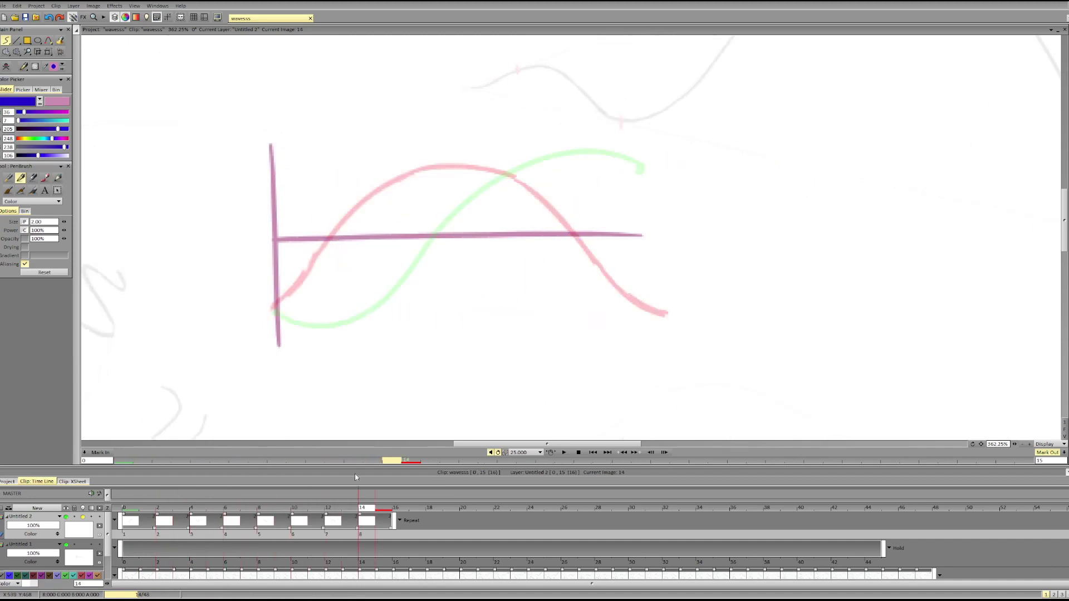
Play the animation, then turn off the wave layer's light table and return to frame 0
{"action": "left_click", "coordinate": [554, 454]}
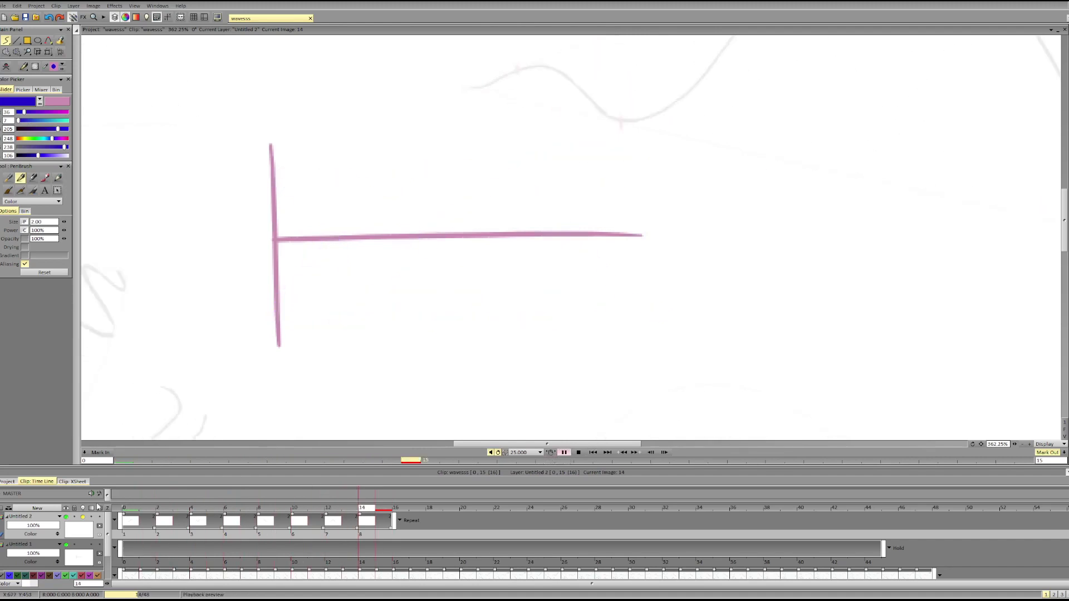
{"action": "left_click", "coordinate": [90, 518]}
{"action": "left_click", "coordinate": [83, 517]}
{"action": "left_click_drag", "start_coordinate": [132, 509], "coordinate": [182, 481]}
{"action": "key", "text": "Left"}
{"action": "key", "text": "Left"}
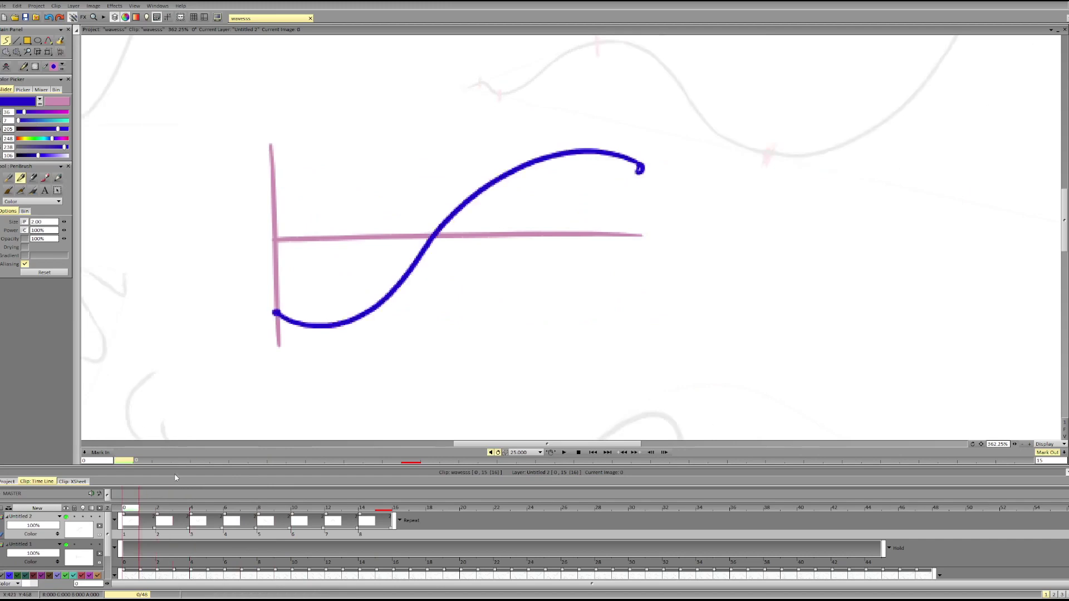
{"action": "left_click", "coordinate": [153, 512]}
{"action": "left_click", "coordinate": [83, 519]}
{"action": "left_click", "coordinate": [83, 519]}
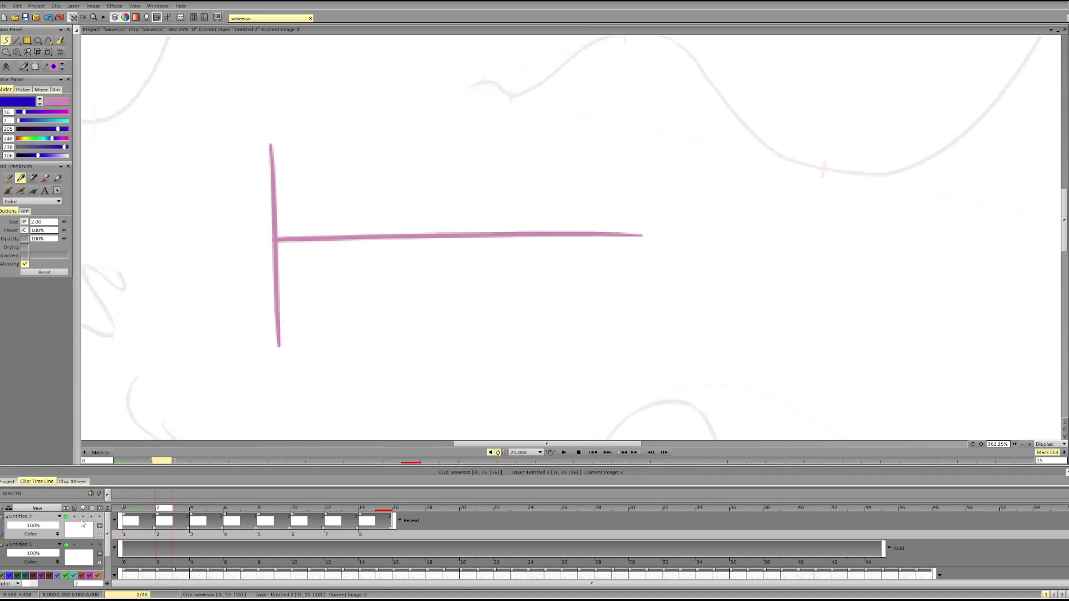
{"action": "left_click", "coordinate": [84, 519]}
{"action": "left_click", "coordinate": [84, 519]}
Flip between frames 0, 2 and 4 to compare the waves on both sides of the blank in-between
{"action": "left_click", "coordinate": [139, 511]}
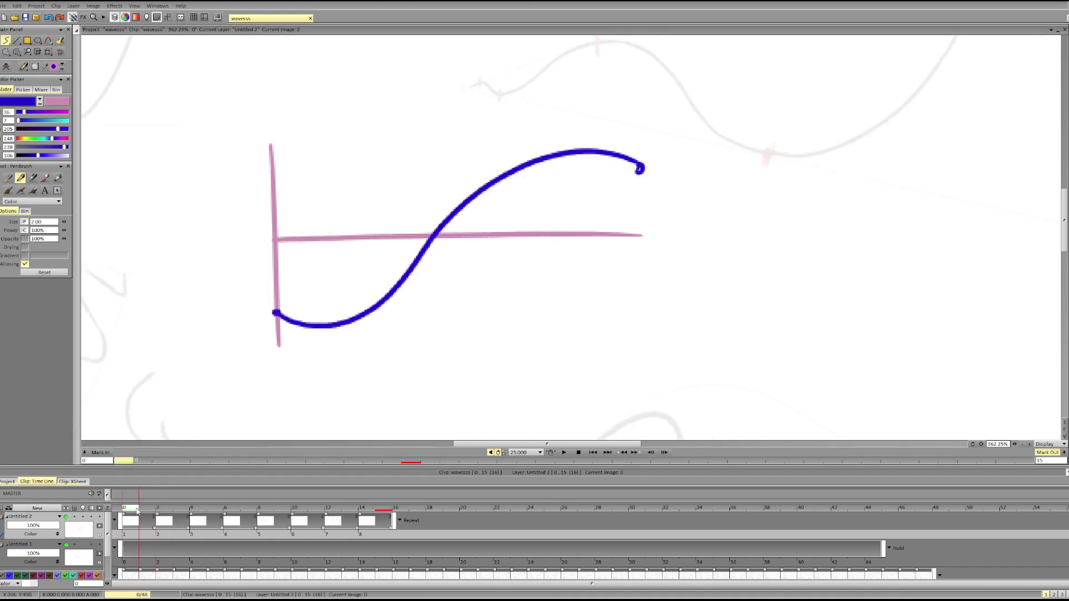
{"action": "left_click", "coordinate": [158, 511]}
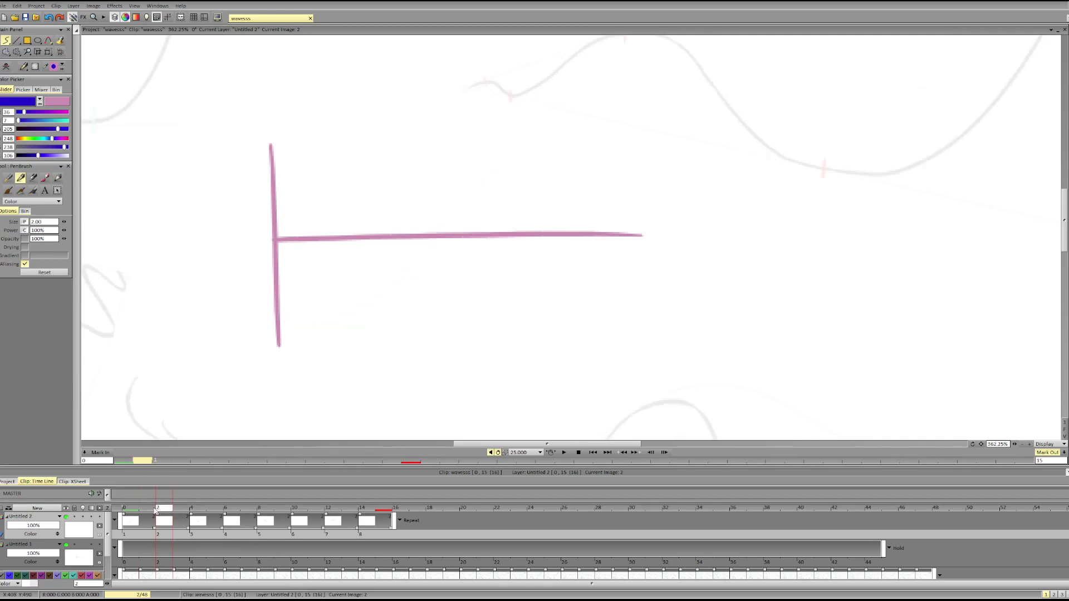
{"action": "key", "text": "Left"}
{"action": "key", "text": "Right"}
{"action": "key", "text": "Right"}
{"action": "key", "text": "Right"}
{"action": "key", "text": "Left"}
{"action": "key", "text": "Left"}
{"action": "key", "text": "Left"}
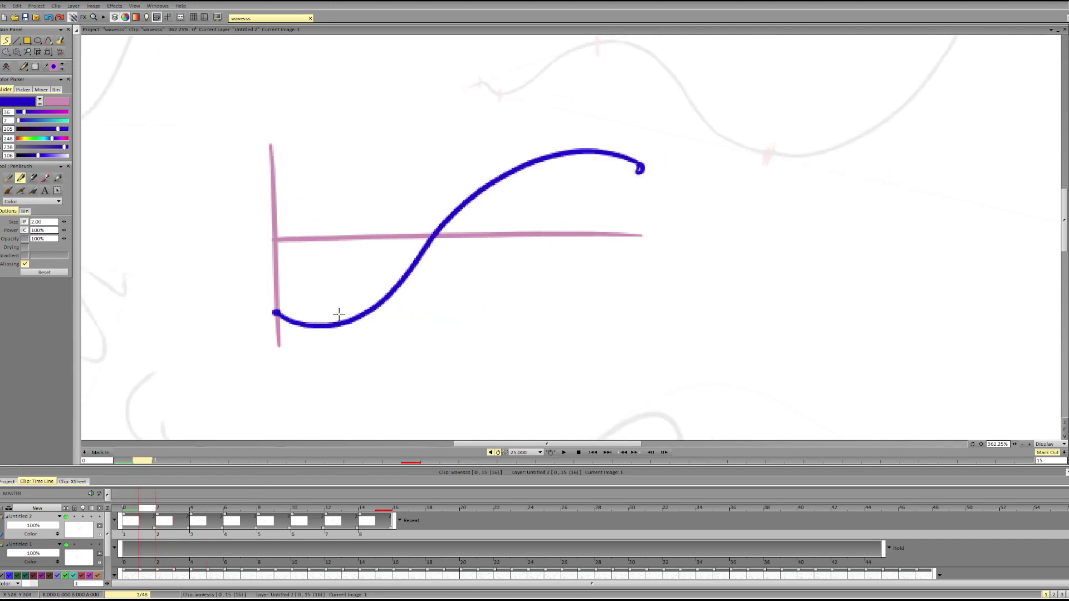
{"action": "key", "text": "Right"}
{"action": "key", "text": "Right"}
{"action": "key", "text": "Right"}
{"action": "key", "text": "Left"}
{"action": "key", "text": "Left"}
{"action": "key", "text": "Left"}
{"action": "key", "text": "Right"}
{"action": "key", "text": "Right"}
{"action": "key", "text": "Right"}
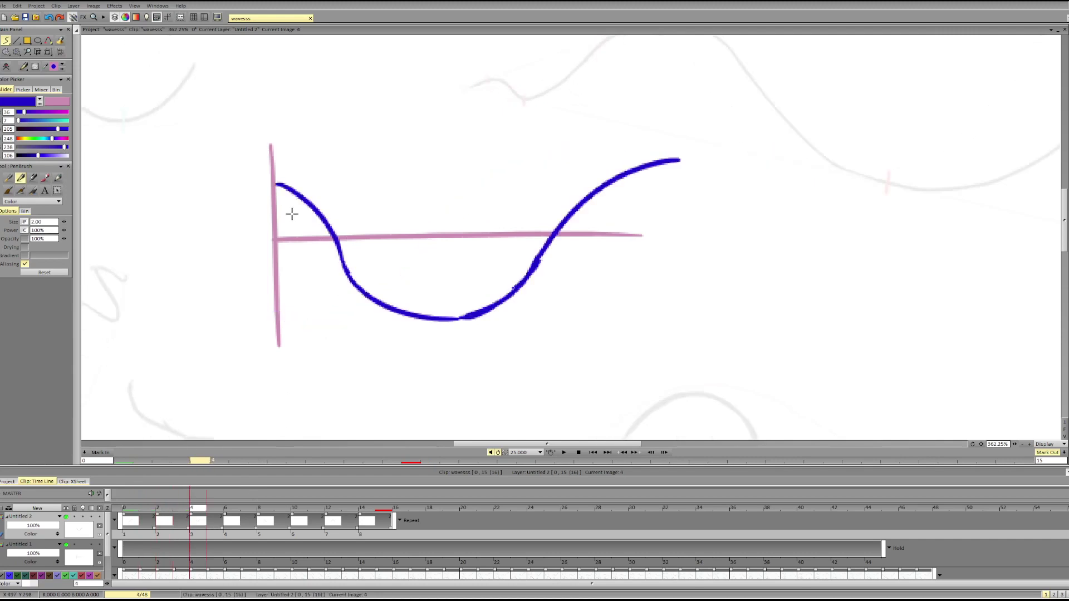
{"action": "key", "text": "Left"}
{"action": "key", "text": "Left"}
{"action": "key", "text": "Left"}
{"action": "key", "text": "Right"}
{"action": "key", "text": "Right"}
{"action": "key", "text": "Right"}
{"action": "key", "text": "Left"}
{"action": "key", "text": "Left"}
{"action": "key", "text": "Left"}
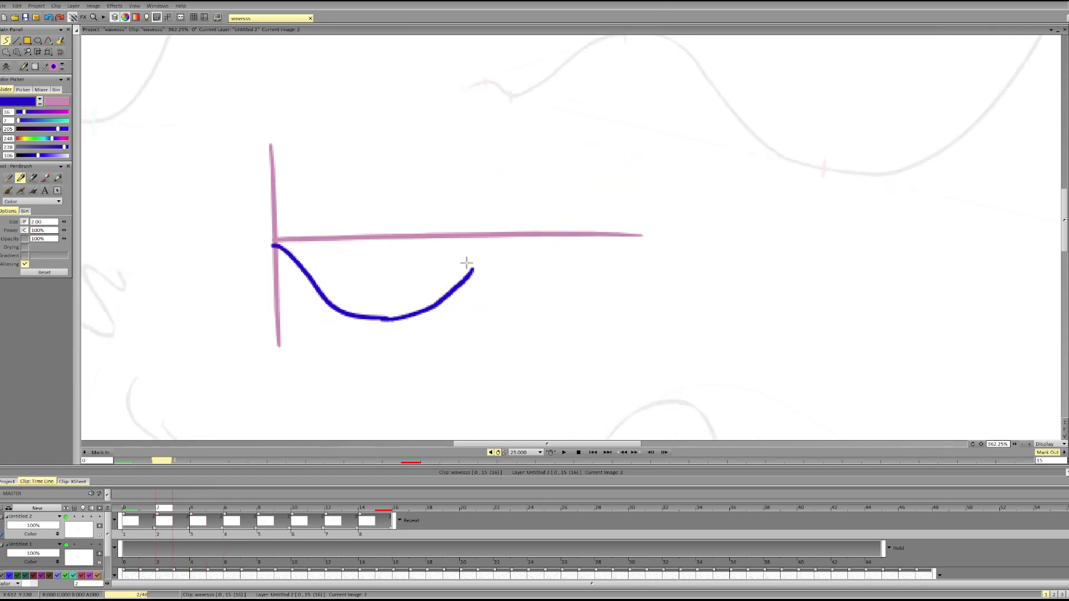
Erase the rising end of the trough drawn on frame 2 and redraw it with a shorter upward curve
{"action": "key", "text": "Left"}
{"action": "key", "text": "Left"}
{"action": "key", "text": "Right"}
{"action": "key", "text": "f"}
{"action": "key", "text": "b"}
{"action": "mouse_move", "coordinate": [419, 314]}
{"action": "left_mouse_down"}
{"action": "mouse_move", "coordinate": [337, 311]}
{"action": "mouse_move", "coordinate": [381, 304]}
{"action": "mouse_move", "coordinate": [349, 307]}
{"action": "mouse_move", "coordinate": [396, 317]}
{"action": "mouse_move", "coordinate": [396, 293]}
{"action": "left_mouse_up"}
{"action": "key", "text": "f"}
{"action": "key", "text": "b"}
Redraw the frame 2 trough with a longer rise toward the horizontal guide and compare it with the neighbouring frames
{"action": "key", "text": "Left"}
{"action": "mouse_move", "coordinate": [377, 318]}
{"action": "left_mouse_down"}
{"action": "mouse_move", "coordinate": [414, 314]}
{"action": "mouse_move", "coordinate": [479, 254]}
{"action": "left_mouse_up"}
{"action": "key", "text": "Right"}
{"action": "key", "text": "Right"}
{"action": "key", "text": "Right"}
{"action": "key", "text": "Left"}
{"action": "key", "text": "Left"}
{"action": "key", "text": "Left"}
{"action": "key", "text": "Right"}
{"action": "key", "text": "shift+d"}
{"action": "key", "text": "b"}
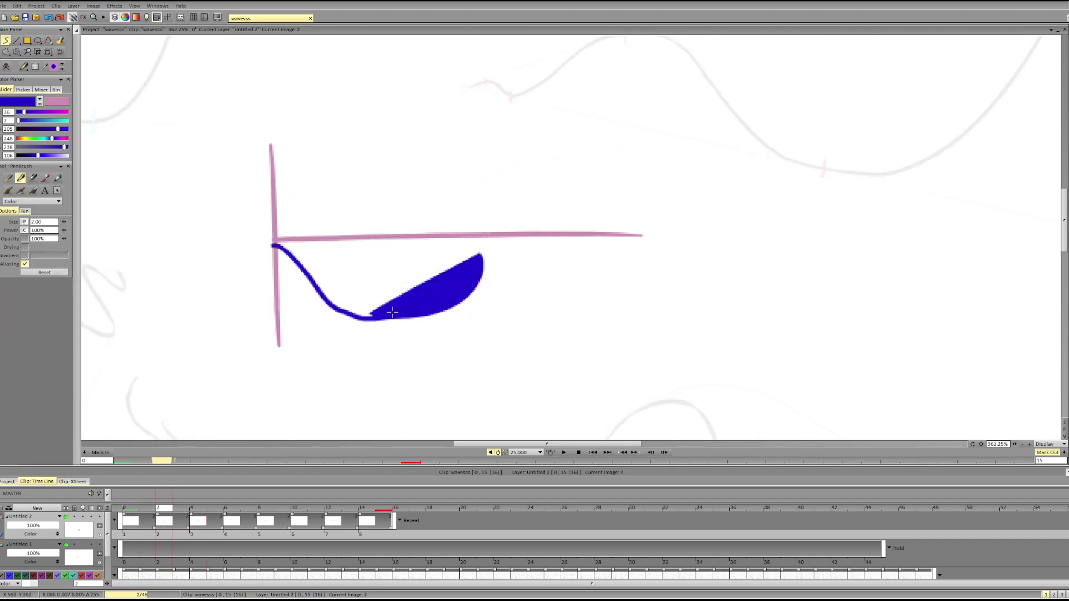
{"action": "key", "text": "ctrl+z"}
Trim the trough's long rise on frame 2, redraw it as a short hook, and flip through the neighbouring frames
{"action": "key", "text": "f"}
{"action": "key", "text": "b"}
{"action": "mouse_move", "coordinate": [436, 316]}
{"action": "left_mouse_down"}
{"action": "mouse_move", "coordinate": [409, 315]}
{"action": "mouse_move", "coordinate": [444, 287]}
{"action": "left_mouse_up"}
{"action": "key", "text": "Left"}
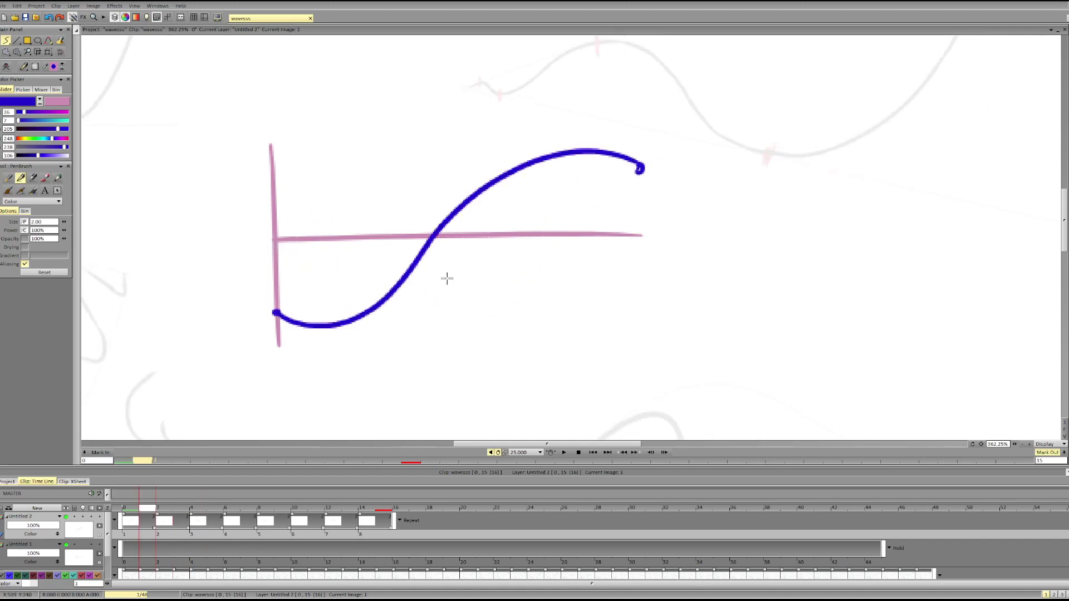
{"action": "key", "text": "Right"}
{"action": "key", "text": "Right"}
{"action": "key", "text": "Right"}
{"action": "key", "text": "Left"}
{"action": "key", "text": "Left"}
{"action": "key", "text": "Left"}
{"action": "key", "text": "Right"}
Replace the hooked end of the frame 2 trough with a smoother rise and check it against the neighbouring frames
{"action": "key", "text": "f"}
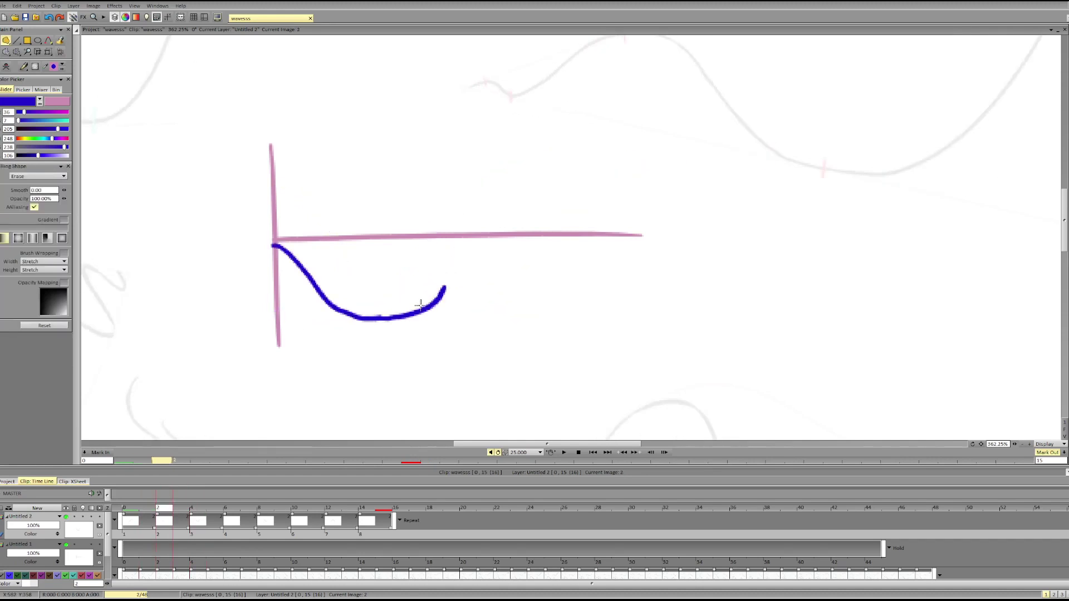
{"action": "key", "text": "b"}
{"action": "left_click_drag", "start_coordinate": [410, 313], "coordinate": [453, 258]}
{"action": "key", "text": "Right"}
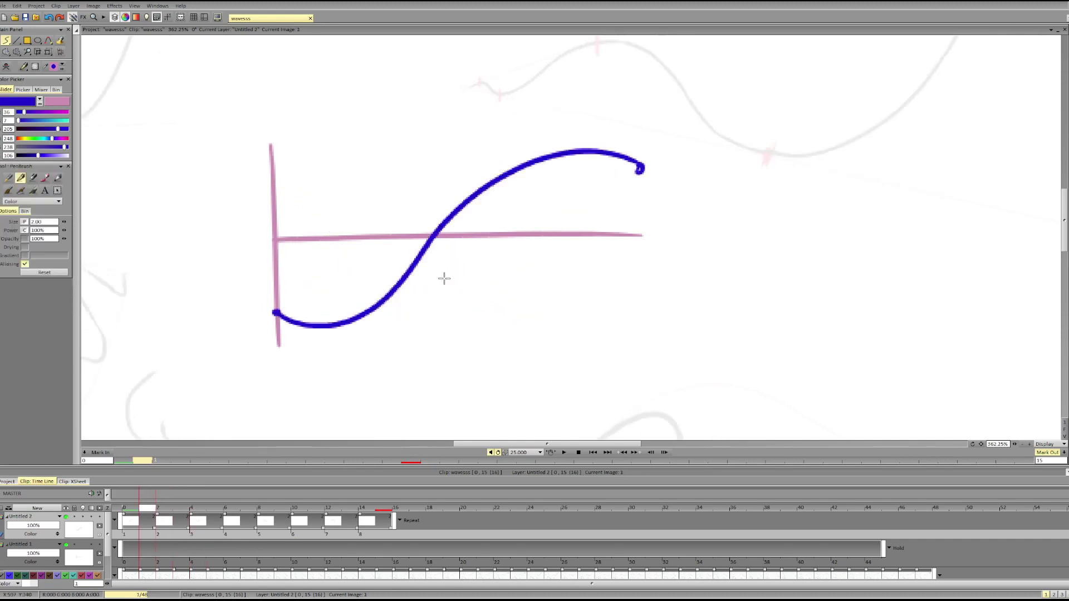
{"action": "key", "text": "Right"}
{"action": "key", "text": "Left"}
{"action": "key", "text": "Left"}
{"action": "key", "text": "Left"}
{"action": "key", "text": "Right"}
Trim the trough's rising end on frame 2 and lower its starting section at the vertical guide
{"action": "key", "text": "f"}
{"action": "left_click_drag", "start_coordinate": [438, 298], "coordinate": [463, 256]}
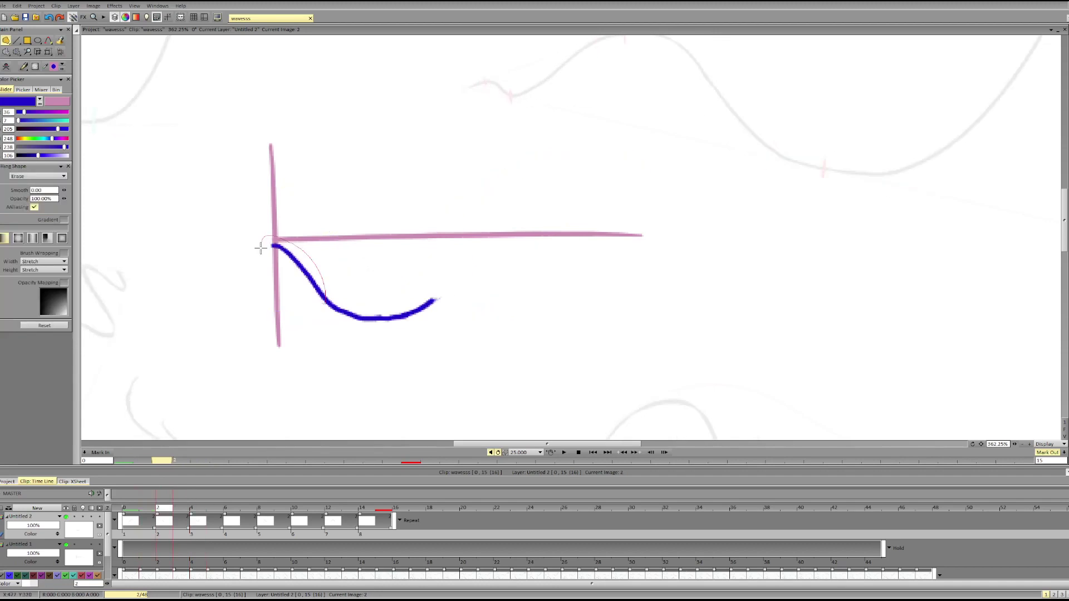
{"action": "left_click_drag", "start_coordinate": [260, 248], "coordinate": [263, 250]}
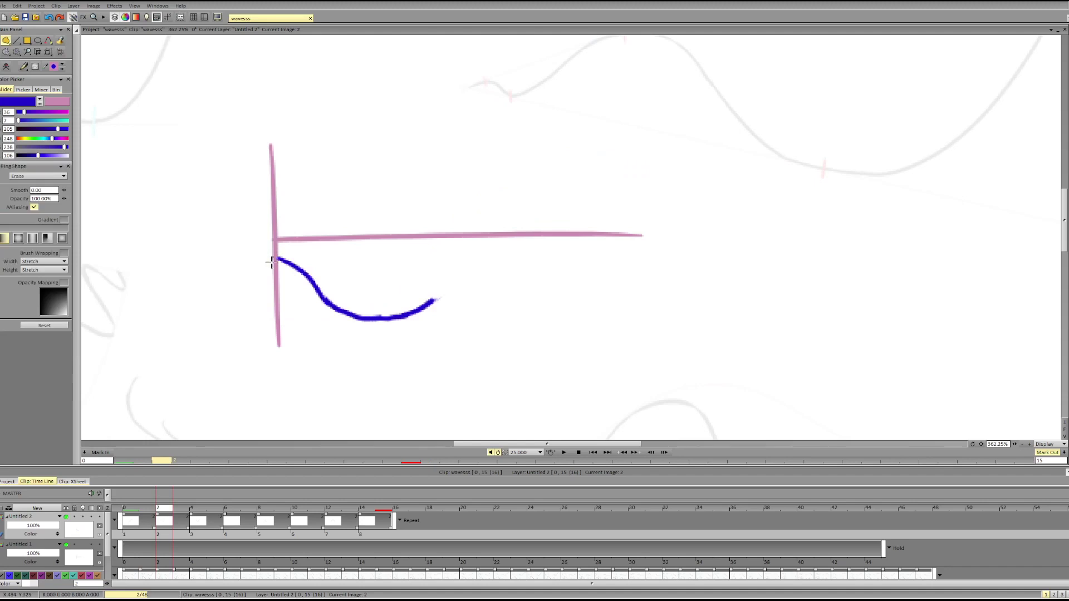
Flip through the frames around frame 2 to compare the trimmed trough with its neighbours
{"action": "key", "text": "b"}
{"action": "key", "text": "Left"}
{"action": "key", "text": "Right"}
{"action": "key", "text": "Right"}
{"action": "key", "text": "Right"}
{"action": "key", "text": "Left"}
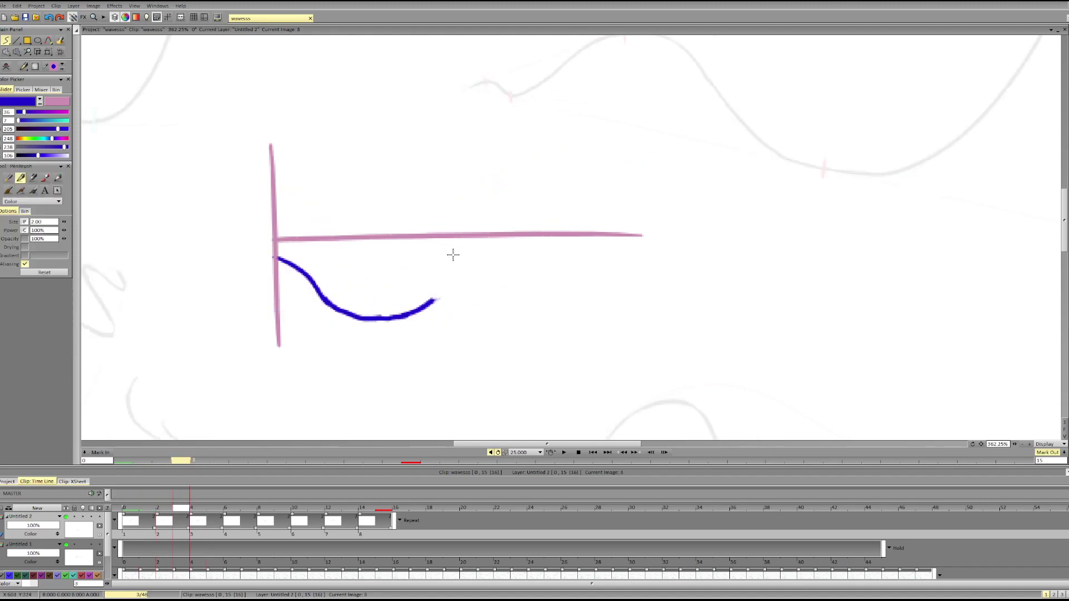
{"action": "key", "text": "Left"}
{"action": "key", "text": "Left"}
{"action": "key", "text": "Right"}
Redraw the trough's rising end on frame 2 as a long sweep up across the horizontal guide
{"action": "mouse_move", "coordinate": [430, 302]}
{"action": "left_mouse_down"}
{"action": "mouse_move", "coordinate": [478, 239]}
{"action": "mouse_move", "coordinate": [444, 294]}
{"action": "left_mouse_up"}
{"action": "key", "text": "ctrl+z"}
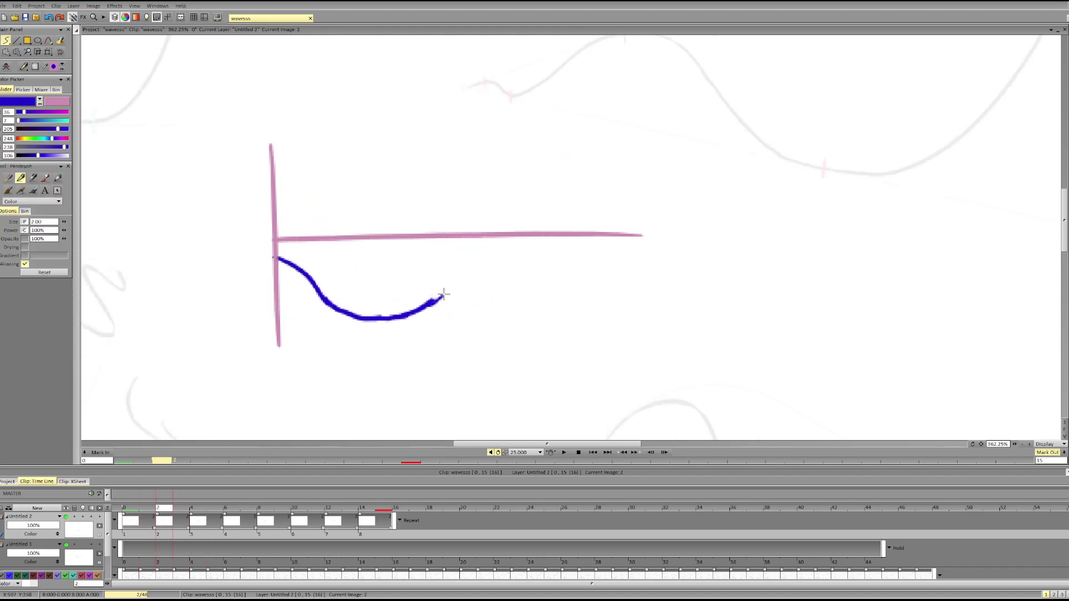
{"action": "left_click", "coordinate": [83, 517]}
{"action": "left_click", "coordinate": [83, 517]}
{"action": "key", "text": "Left"}
{"action": "key", "text": "Right"}
{"action": "left_click_drag", "start_coordinate": [429, 302], "coordinate": [482, 220]}
{"action": "key", "text": "ctrl+z"}
{"action": "left_click_drag", "start_coordinate": [440, 296], "coordinate": [511, 195]}
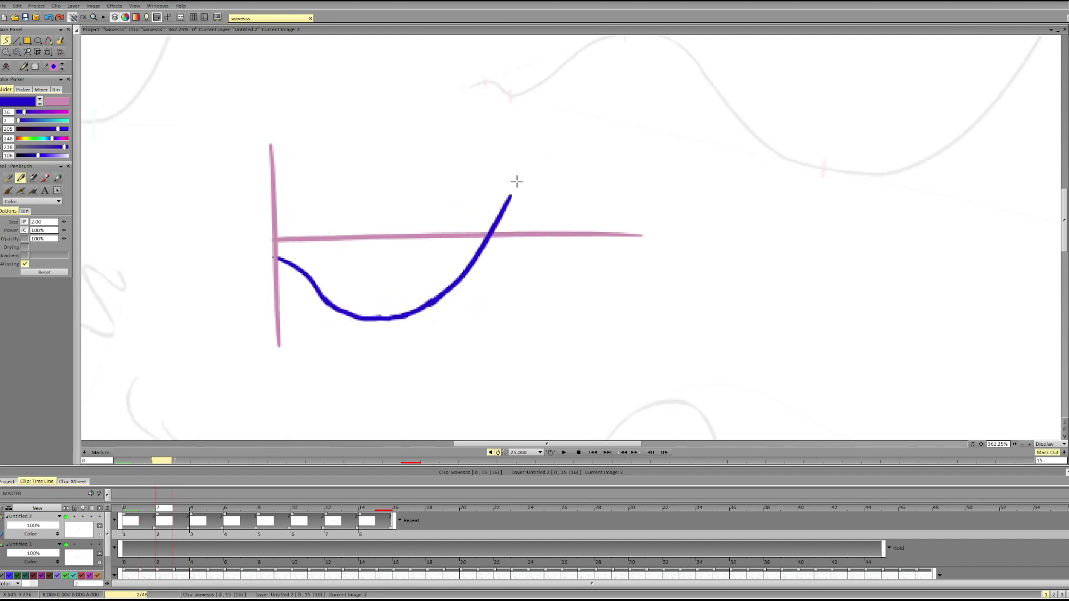
Erase the steep rise on frame 2 and redraw it bending over toward the crest above the horizontal guide
{"action": "key", "text": "Right"}
{"action": "key", "text": "Left"}
{"action": "key", "text": "Left"}
{"action": "key", "text": "Right"}
{"action": "key", "text": "e"}
{"action": "key", "text": "b"}
{"action": "mouse_move", "coordinate": [510, 197]}
{"action": "left_mouse_down"}
{"action": "mouse_move", "coordinate": [459, 277]}
{"action": "mouse_move", "coordinate": [585, 169]}
{"action": "left_mouse_up"}
Flip between frame 2 and its neighbours to judge the spacing of the redrawn rise
{"action": "key", "text": "Left"}
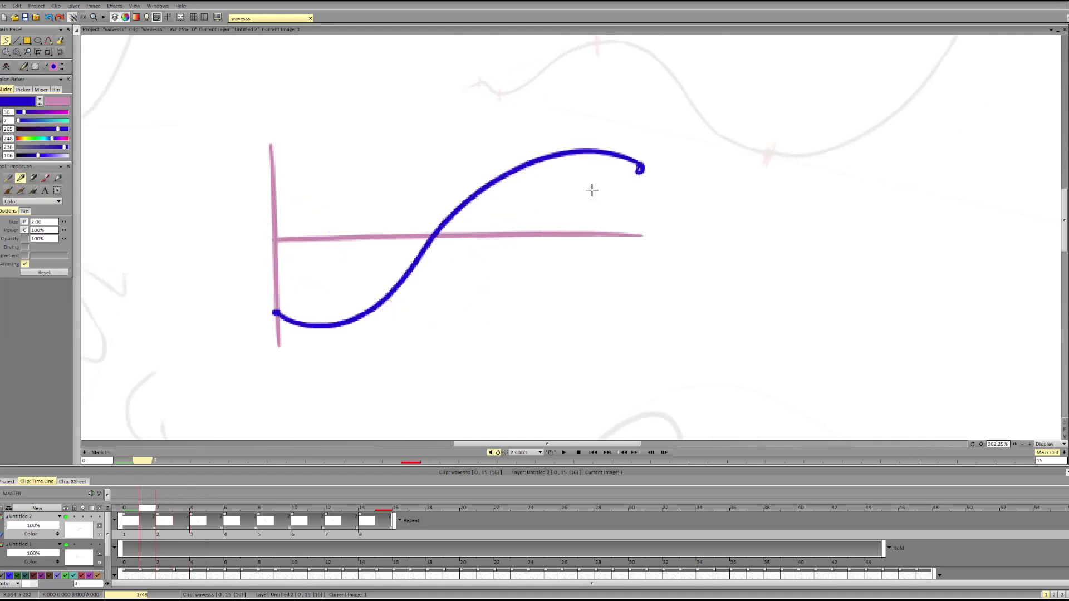
{"action": "key", "text": "Right"}
{"action": "key", "text": "Right"}
{"action": "key", "text": "Right"}
{"action": "key", "text": "Left"}
{"action": "key", "text": "Left"}
{"action": "key", "text": "Left"}
{"action": "key", "text": "Right"}
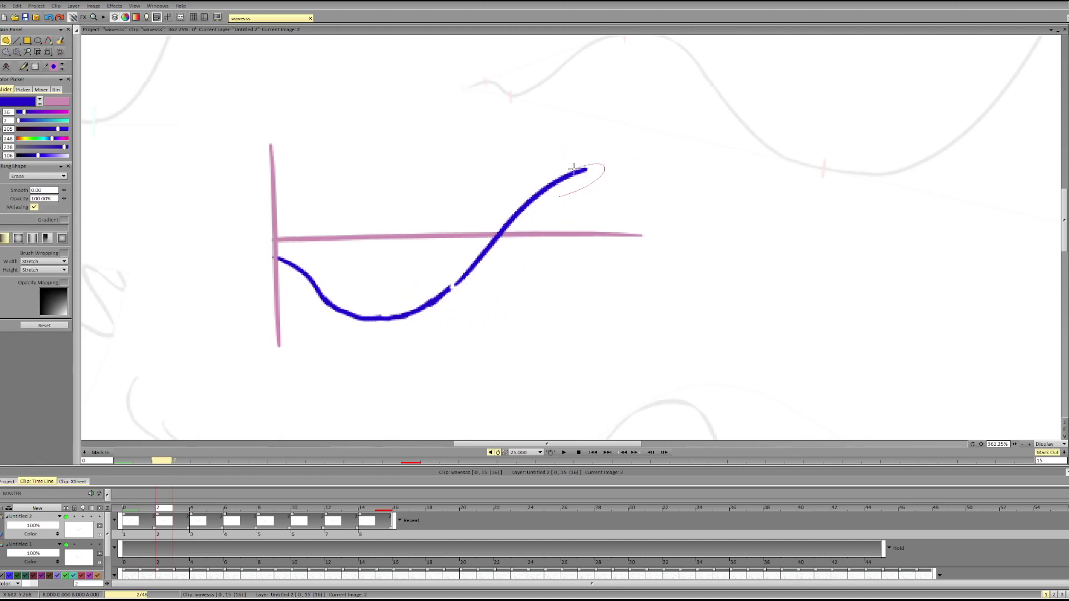
Continue the frame 2 curve over its crest and compare it with the preceding frames
{"action": "left_click_drag", "start_coordinate": [586, 169], "coordinate": [646, 159]}
{"action": "key", "text": "Left"}
{"action": "key", "text": "Left"}
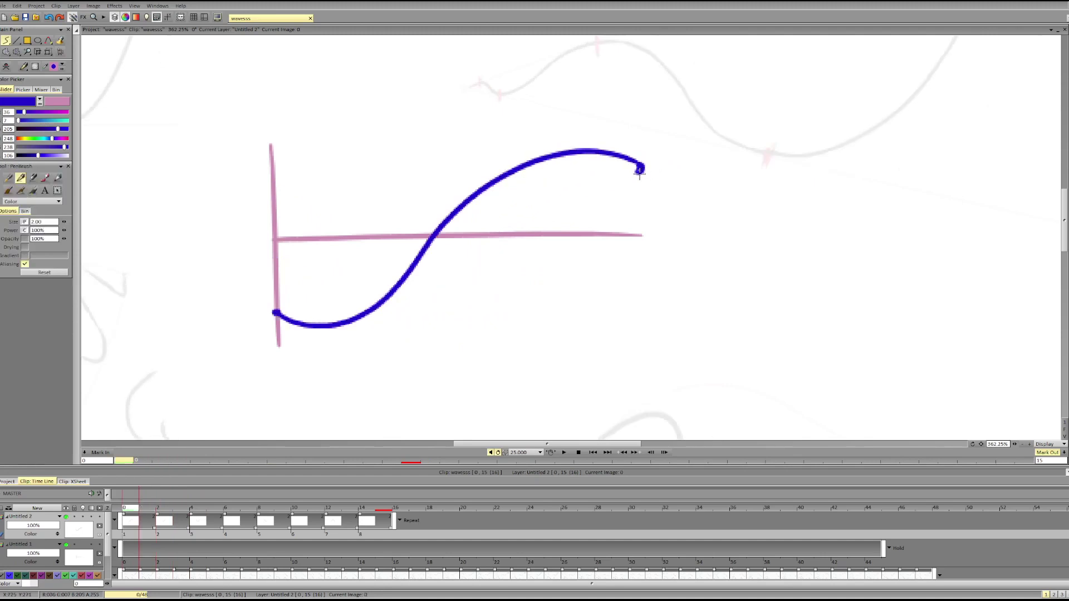
Flip back and forth between the first frames and frame 5 to examine how the crest travels
{"action": "key", "text": "Right"}
{"action": "key", "text": "Right"}
{"action": "key", "text": "Right"}
{"action": "key", "text": "Left"}
{"action": "key", "text": "Left"}
{"action": "key", "text": "Left"}
{"action": "key", "text": "Right"}
{"action": "key", "text": "Right"}
{"action": "key", "text": "Right"}
{"action": "key", "text": "Right"}
{"action": "key", "text": "Right"}
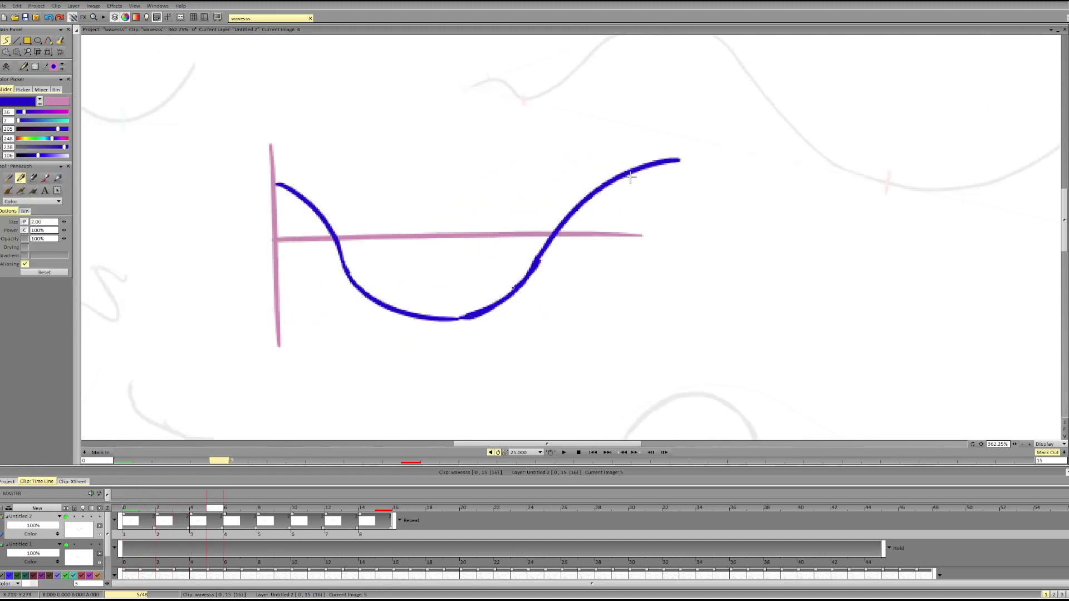
{"action": "key", "text": "Left"}
{"action": "key", "text": "Left"}
{"action": "key", "text": "Left"}
{"action": "key", "text": "Left"}
{"action": "key", "text": "Right"}
Finish the frame 2 crest with a slight descent beyond the horizontal guide's end and check it against frame 1
{"action": "mouse_move", "coordinate": [653, 161]}
{"action": "left_mouse_down"}
{"action": "mouse_move", "coordinate": [599, 167]}
{"action": "mouse_move", "coordinate": [685, 173]}
{"action": "left_mouse_up"}
{"action": "key", "text": "Left"}
{"action": "key", "text": "Right"}
{"action": "key", "text": "Left"}
{"action": "key", "text": "Right"}
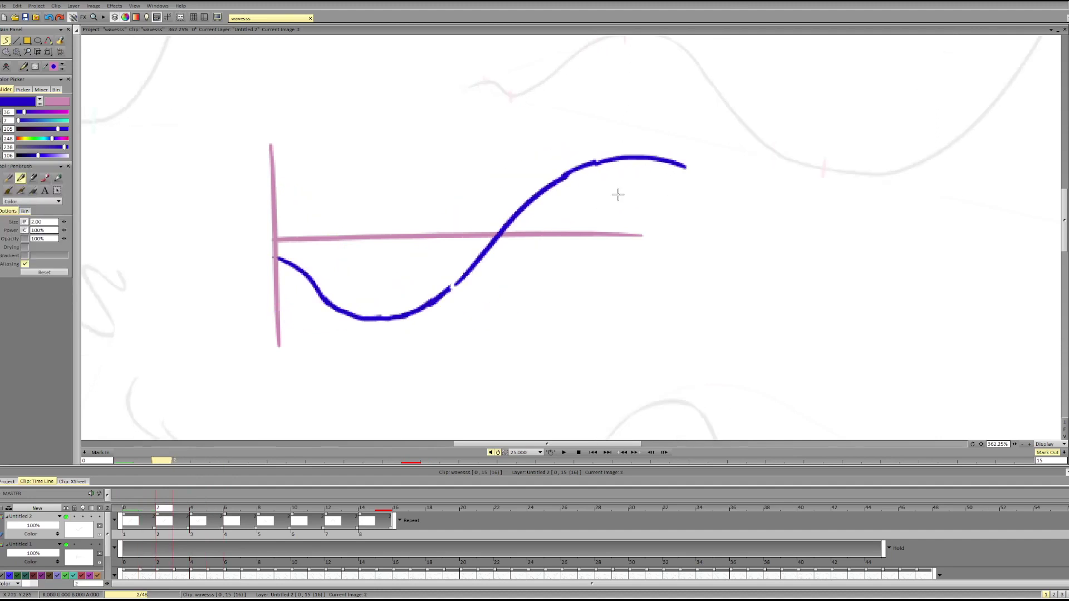
Turn on the light table, close the gap in frame 2's rise, and redraw the curve's start higher at the vertical guide
{"action": "left_click", "coordinate": [82, 518]}
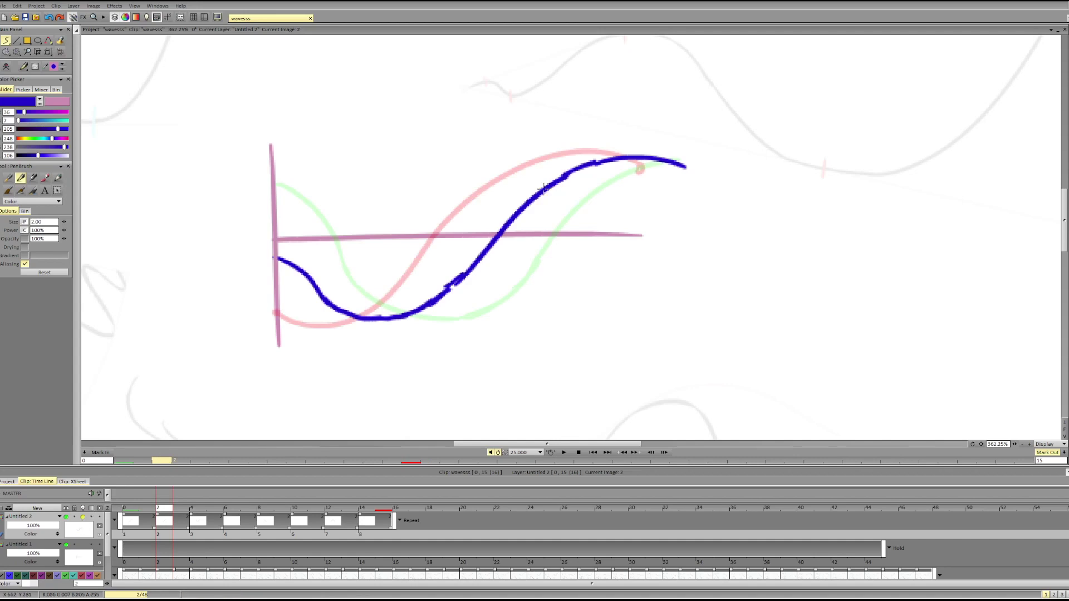
{"action": "key", "text": "shift+d"}
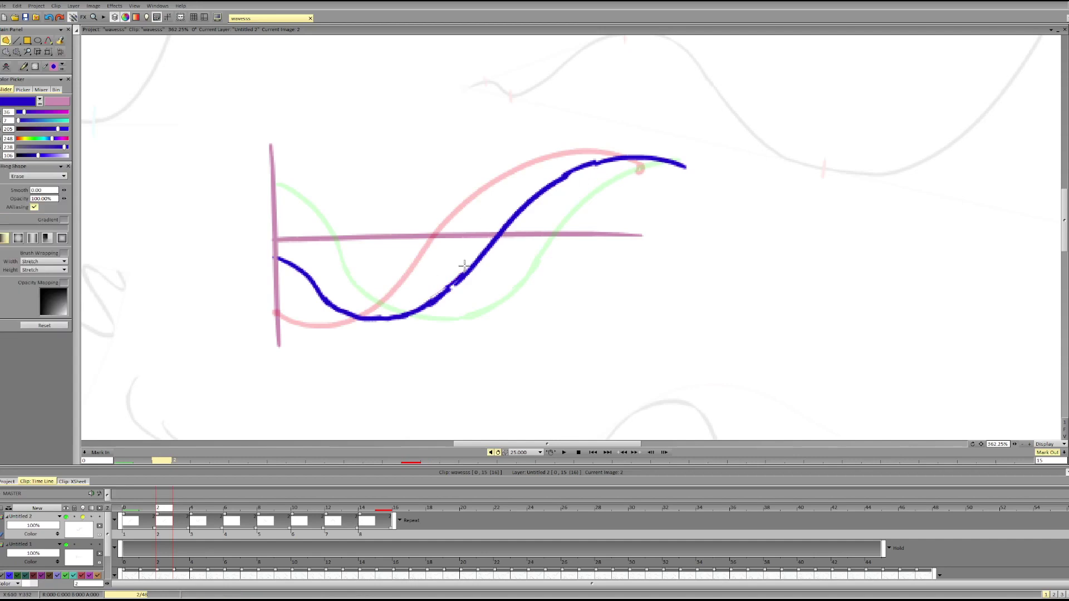
{"action": "key", "text": "b"}
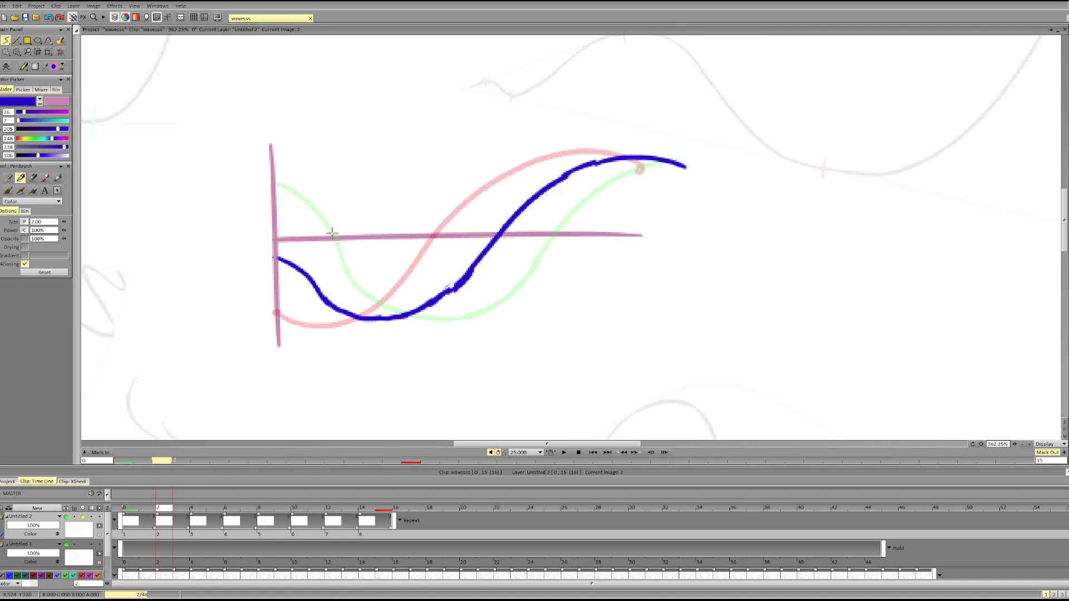
{"action": "key", "text": "e"}
{"action": "key", "text": "b"}
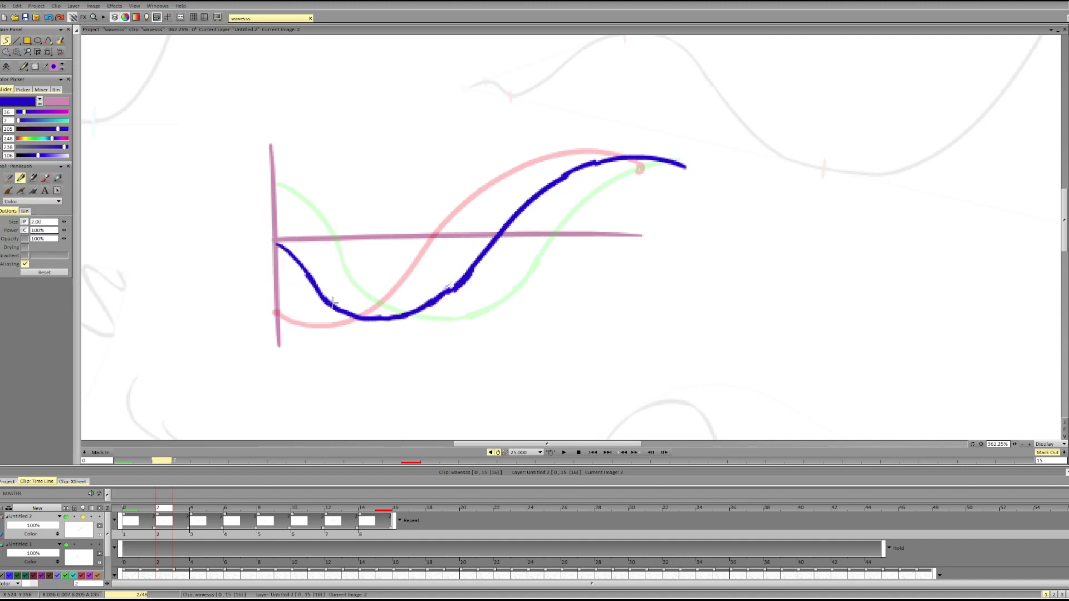
Step through the following frames and play the wave animation to review the completed frame 2 in-between
{"action": "key", "text": "Right"}
{"action": "key", "text": "Right"}
{"action": "key", "text": "Right"}
{"action": "key", "text": "Right"}
{"action": "key", "text": "Right"}
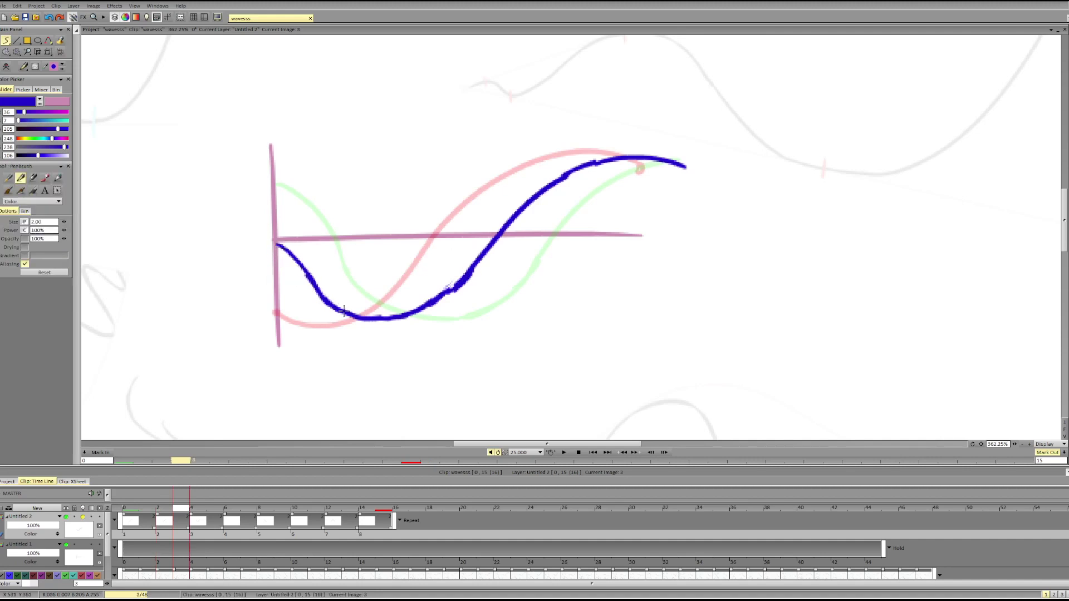
{"action": "left_click", "coordinate": [563, 452]}
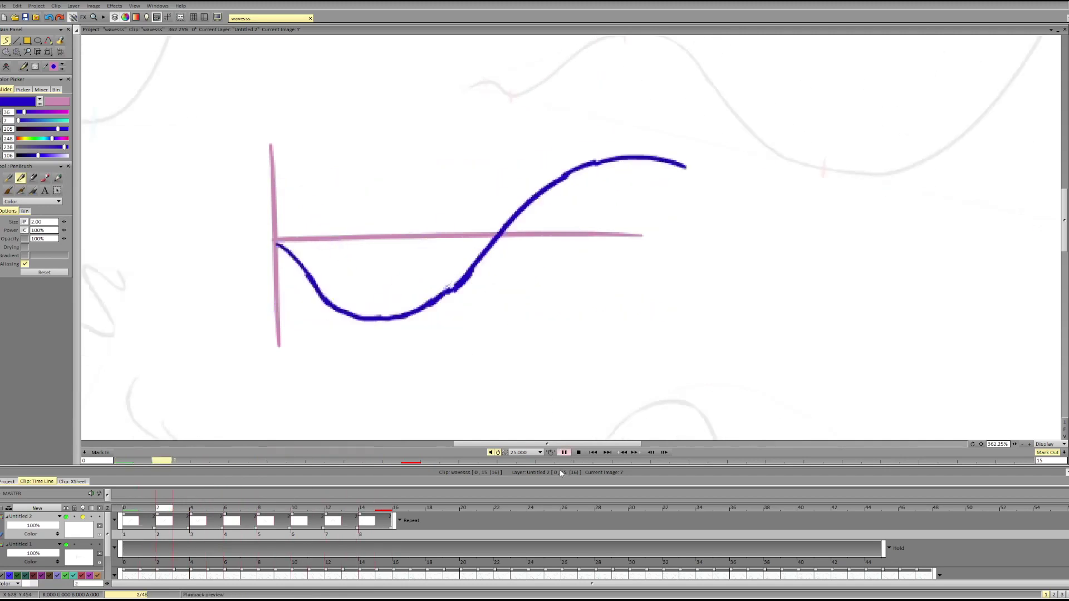
{"action": "left_click", "coordinate": [578, 452]}
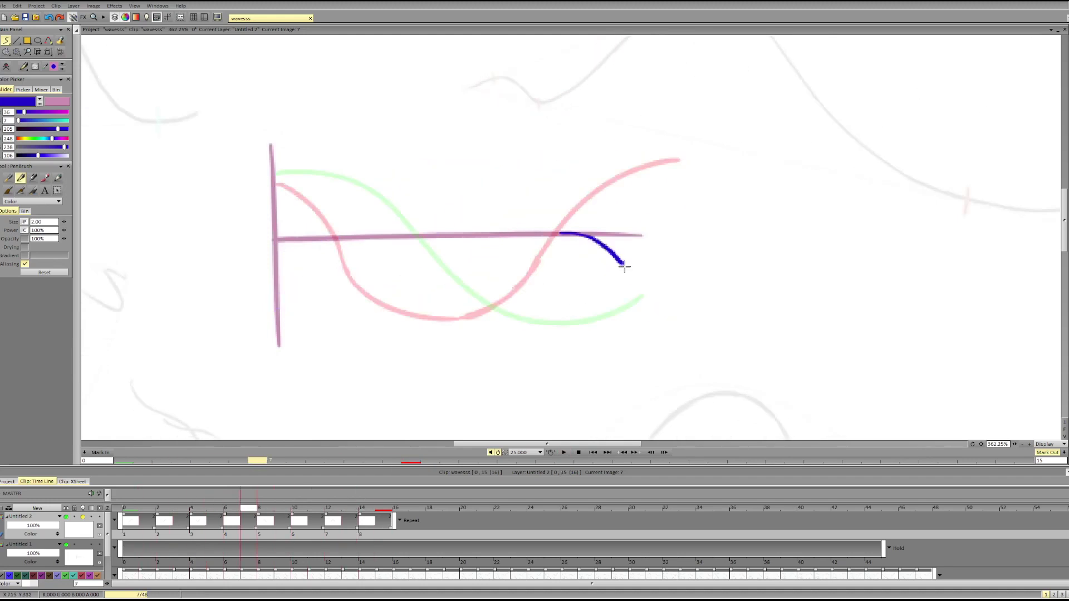
{"action": "left_click_drag", "start_coordinate": [624, 267], "coordinate": [776, 247]}
{"action": "mouse_move", "coordinate": [580, 235]}
{"action": "left_mouse_down"}
{"action": "mouse_move", "coordinate": [740, 301]}
{"action": "mouse_move", "coordinate": [826, 246]}
{"action": "left_mouse_up"}
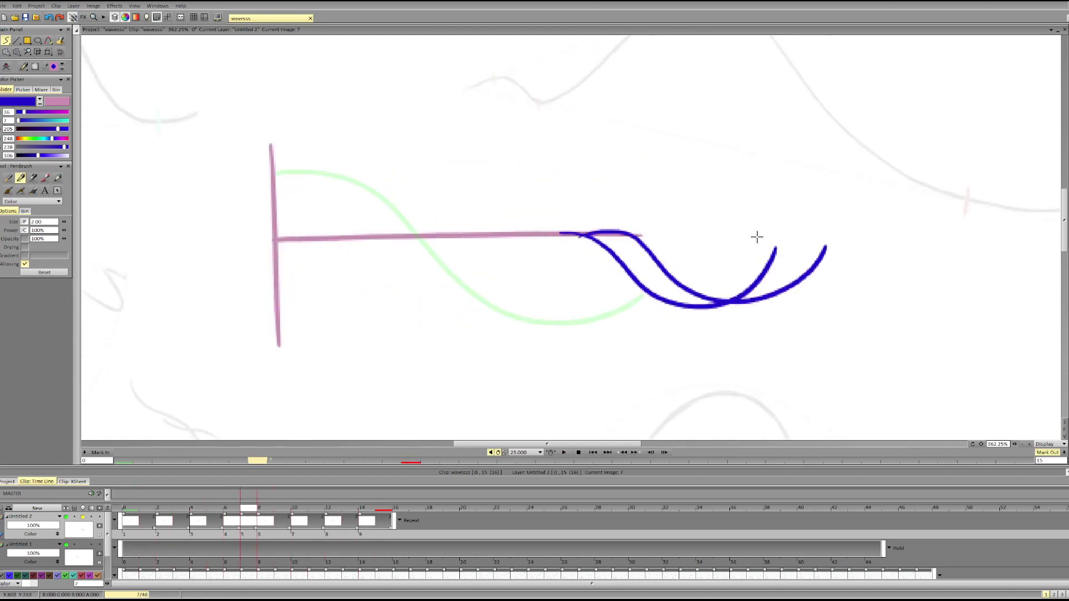
{"action": "key", "text": "ctrl+z"}
{"action": "key", "text": "ctrl+z"}
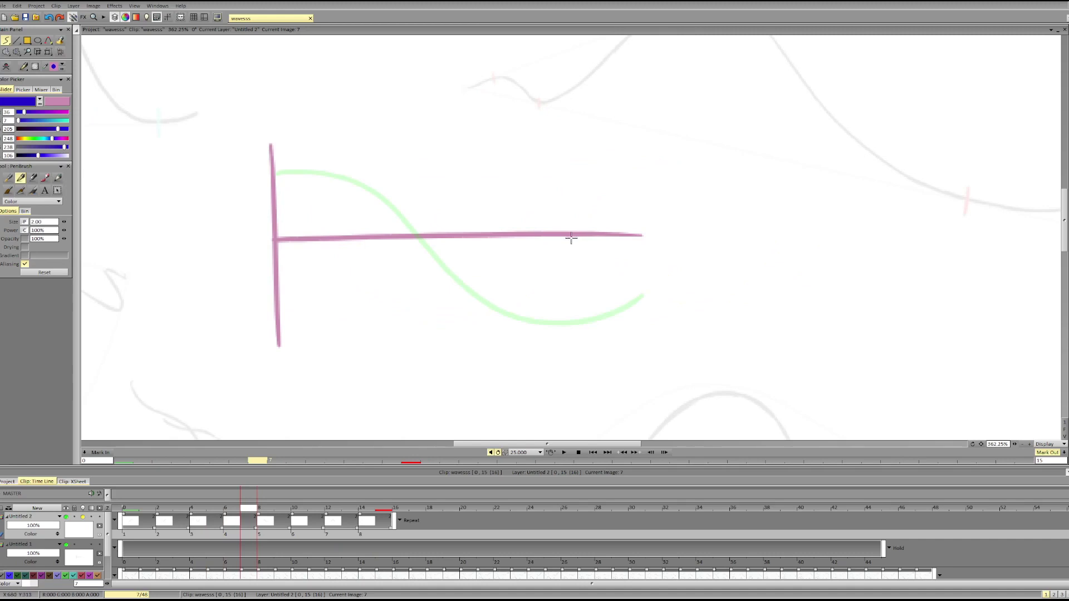
Step back through the drawings to frame 1 to review the wave against its light table overlay
{"action": "key", "text": "Left"}
{"action": "key", "text": "Left"}
{"action": "key", "text": "Left"}
{"action": "key", "text": "Left"}
{"action": "key", "text": "Left"}
{"action": "key", "text": "Left"}
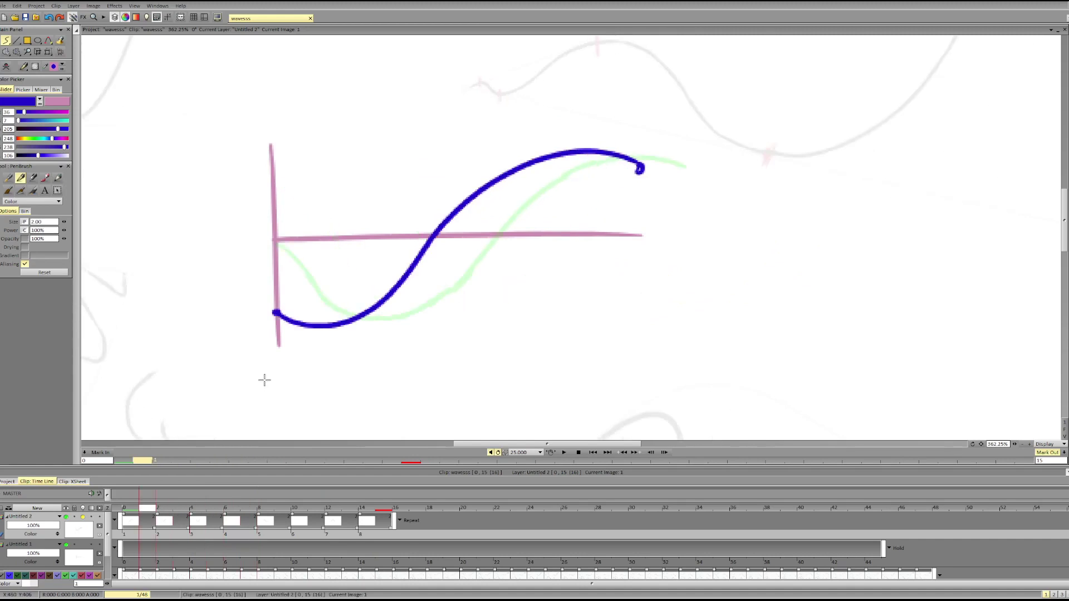